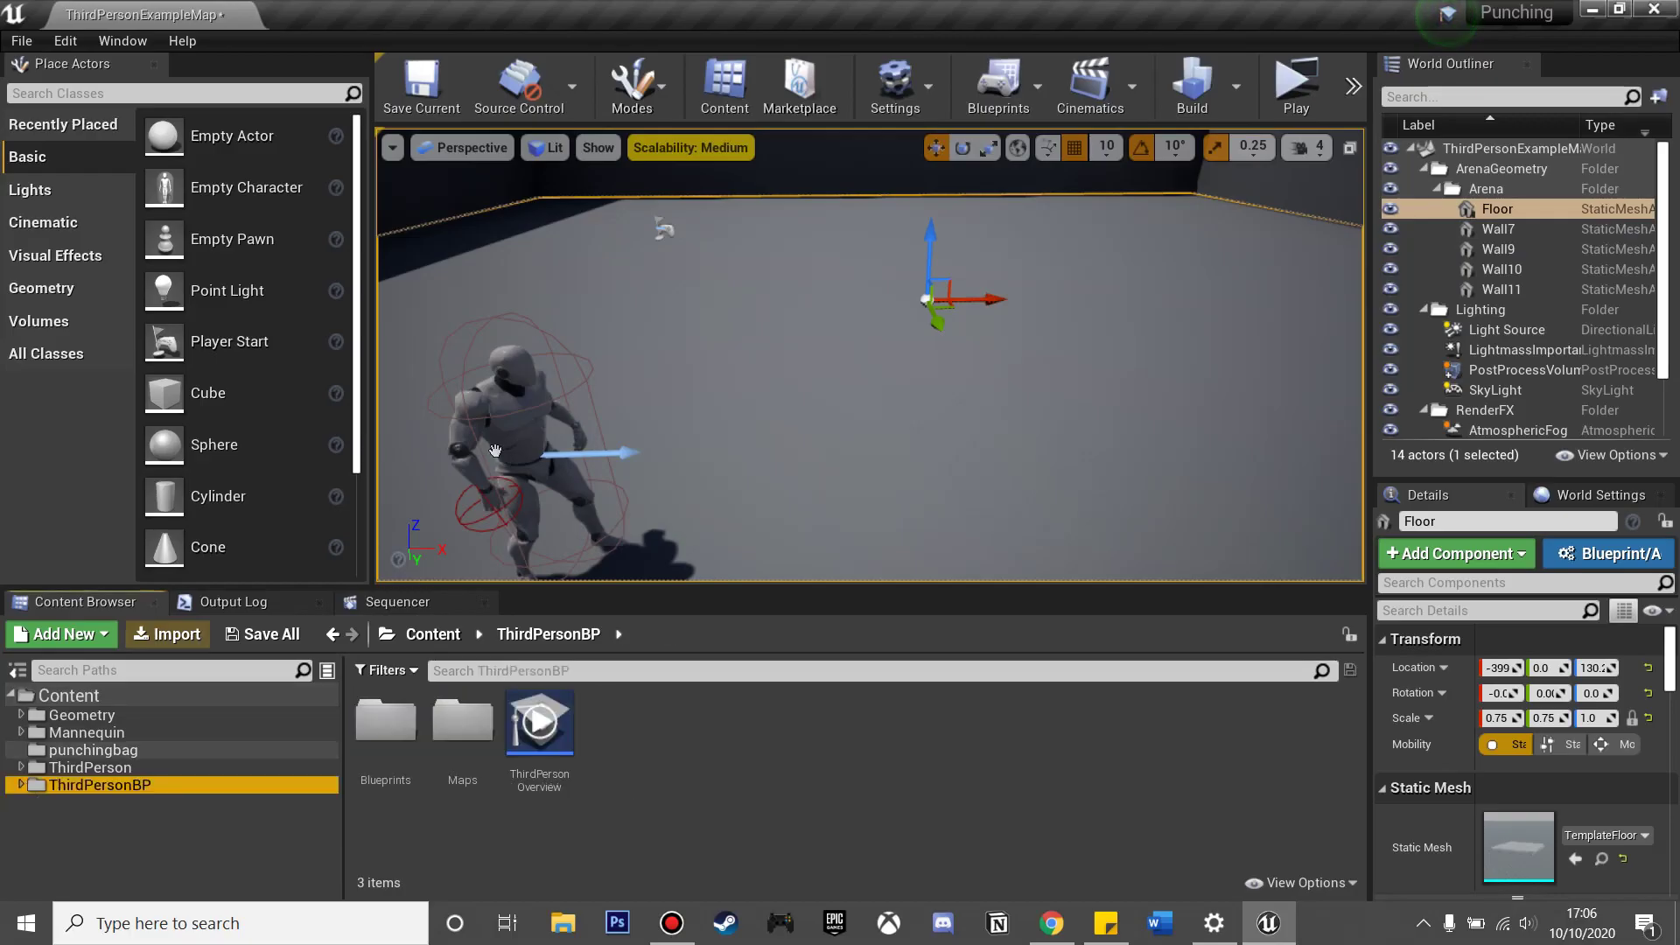
- Import the punchingbag model from the desktop into the ThirdPersonBP Maps folder with the offered import options, and dismiss the message log
right_click(743, 370)
right_click_drag(723, 373, 788, 381)
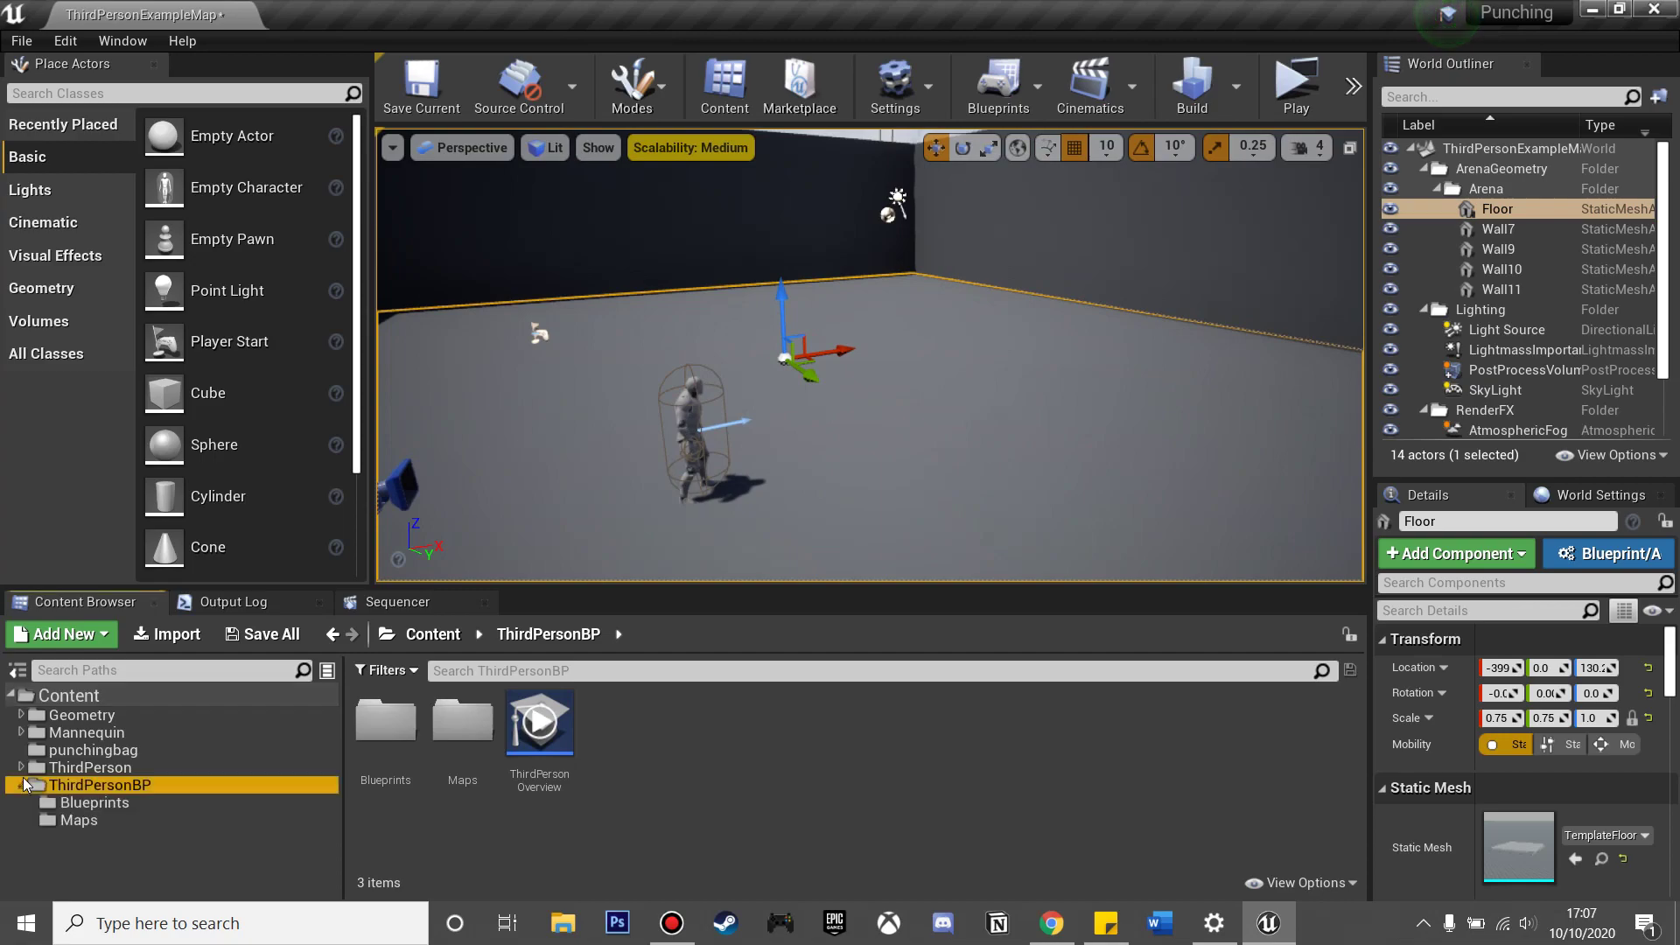
left_click(122, 824)
key("super+Down")
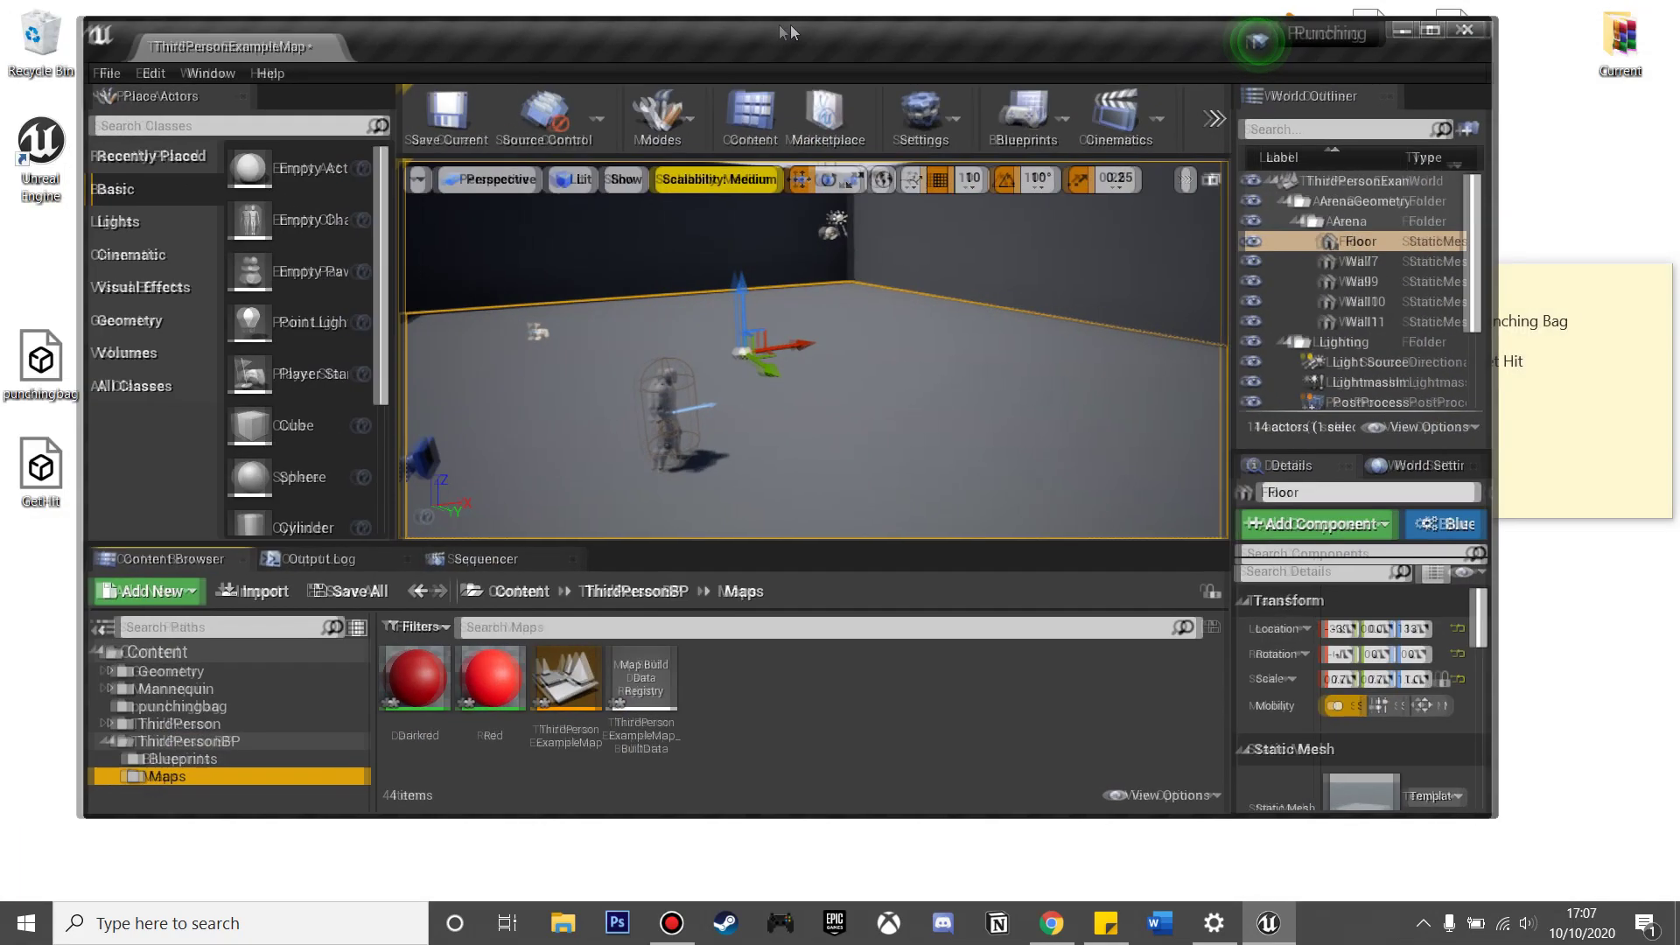
left_click_drag(42, 359, 868, 707)
left_click(958, 784)
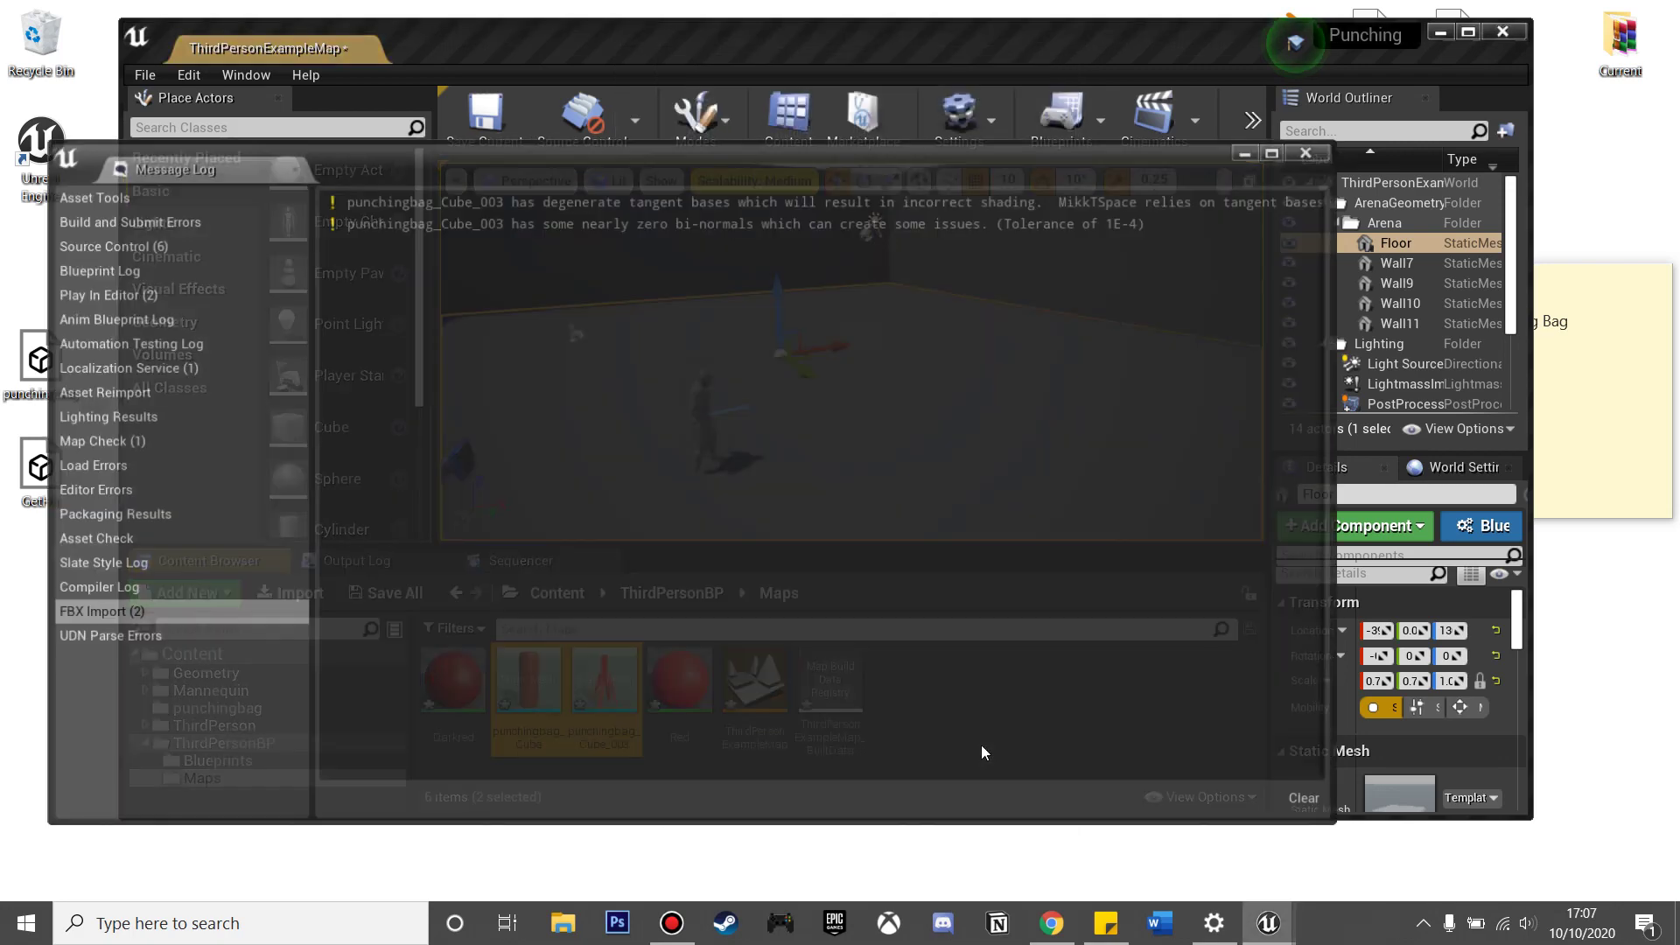
left_click(1310, 151)
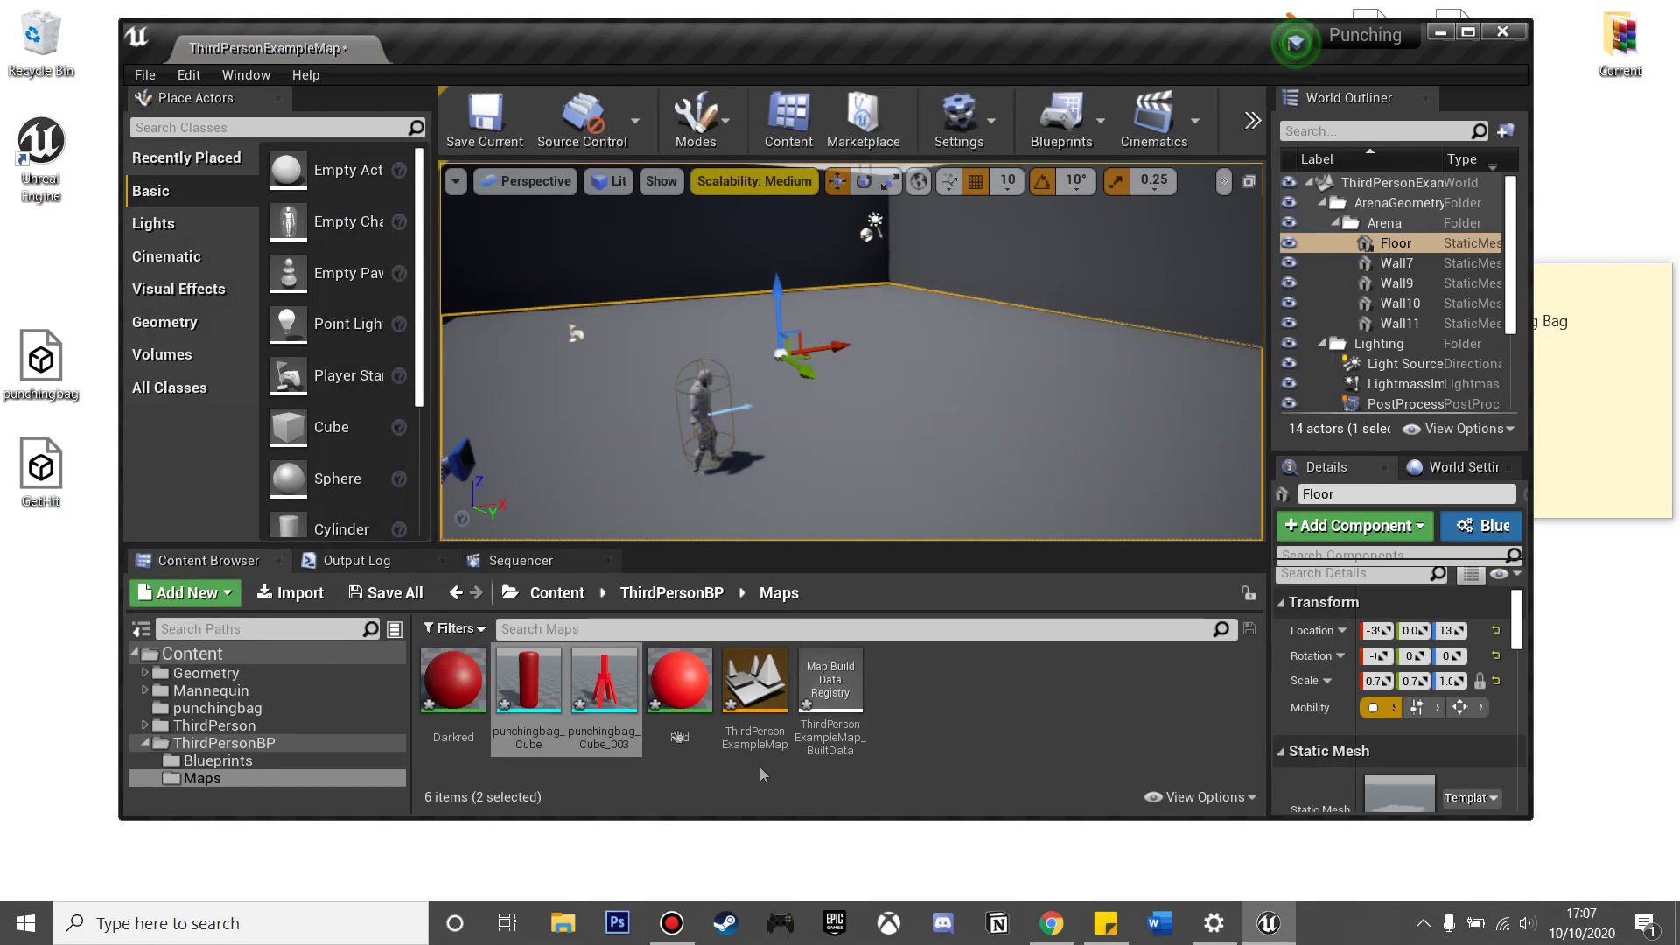
- Import the GetHit animation from the desktop into the Mannequin Animations folder using UE4_Mannequin_Skeleton, and maximize the editor
left_click(208, 691)
double_click(426, 693)
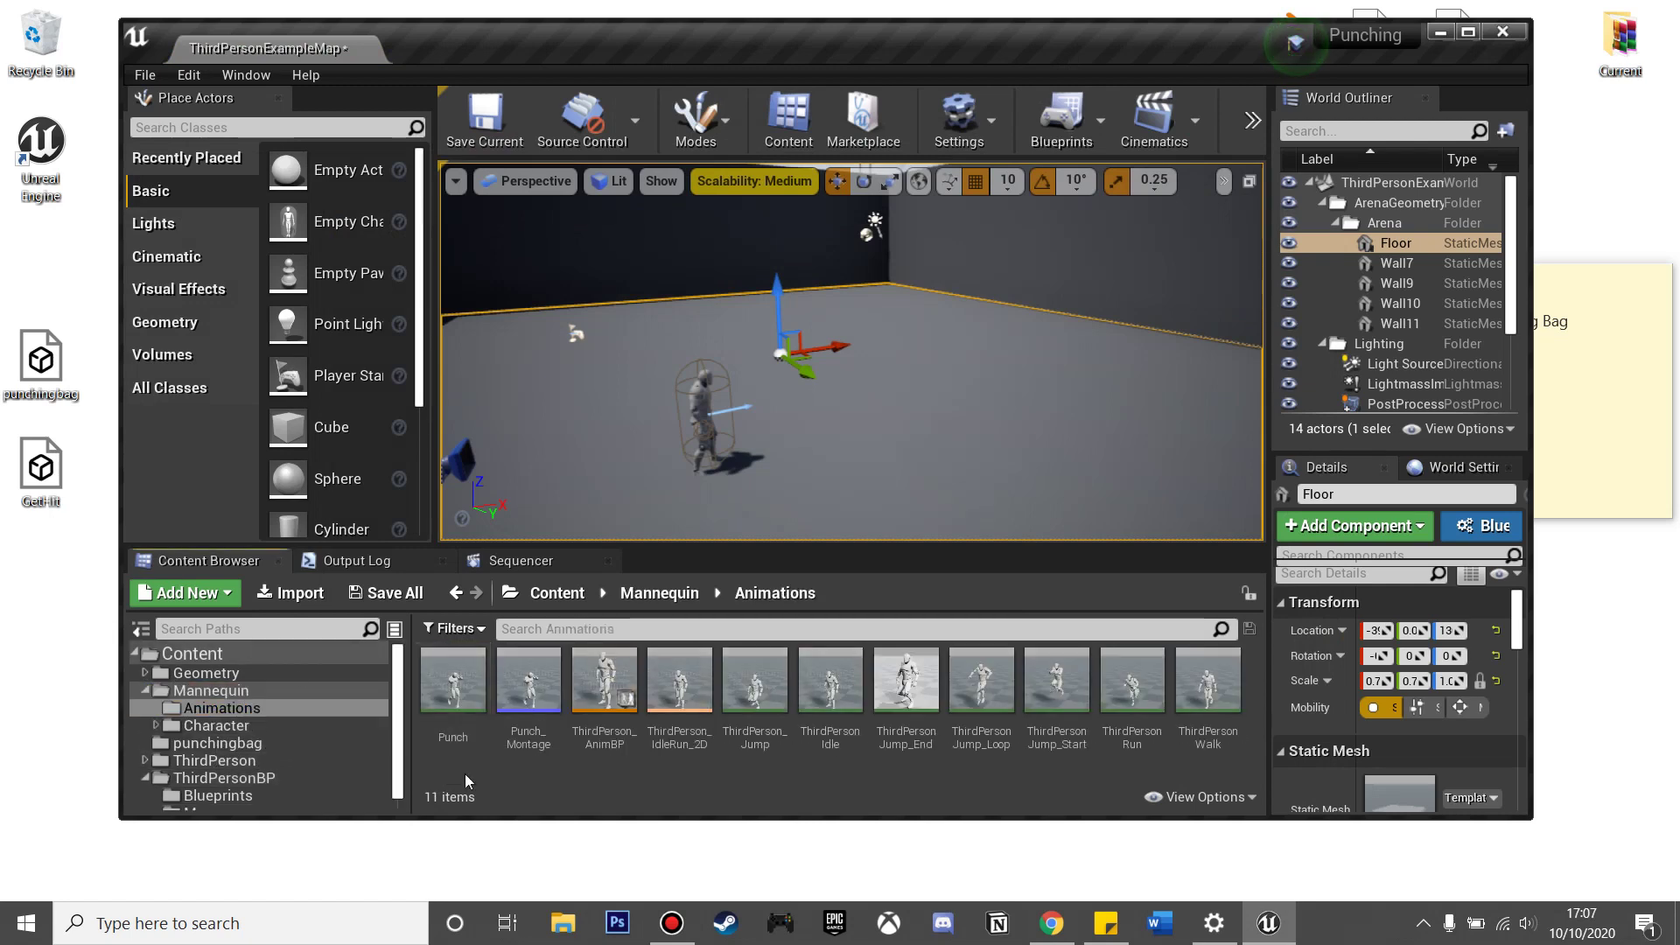
left_click_drag(33, 470, 633, 784)
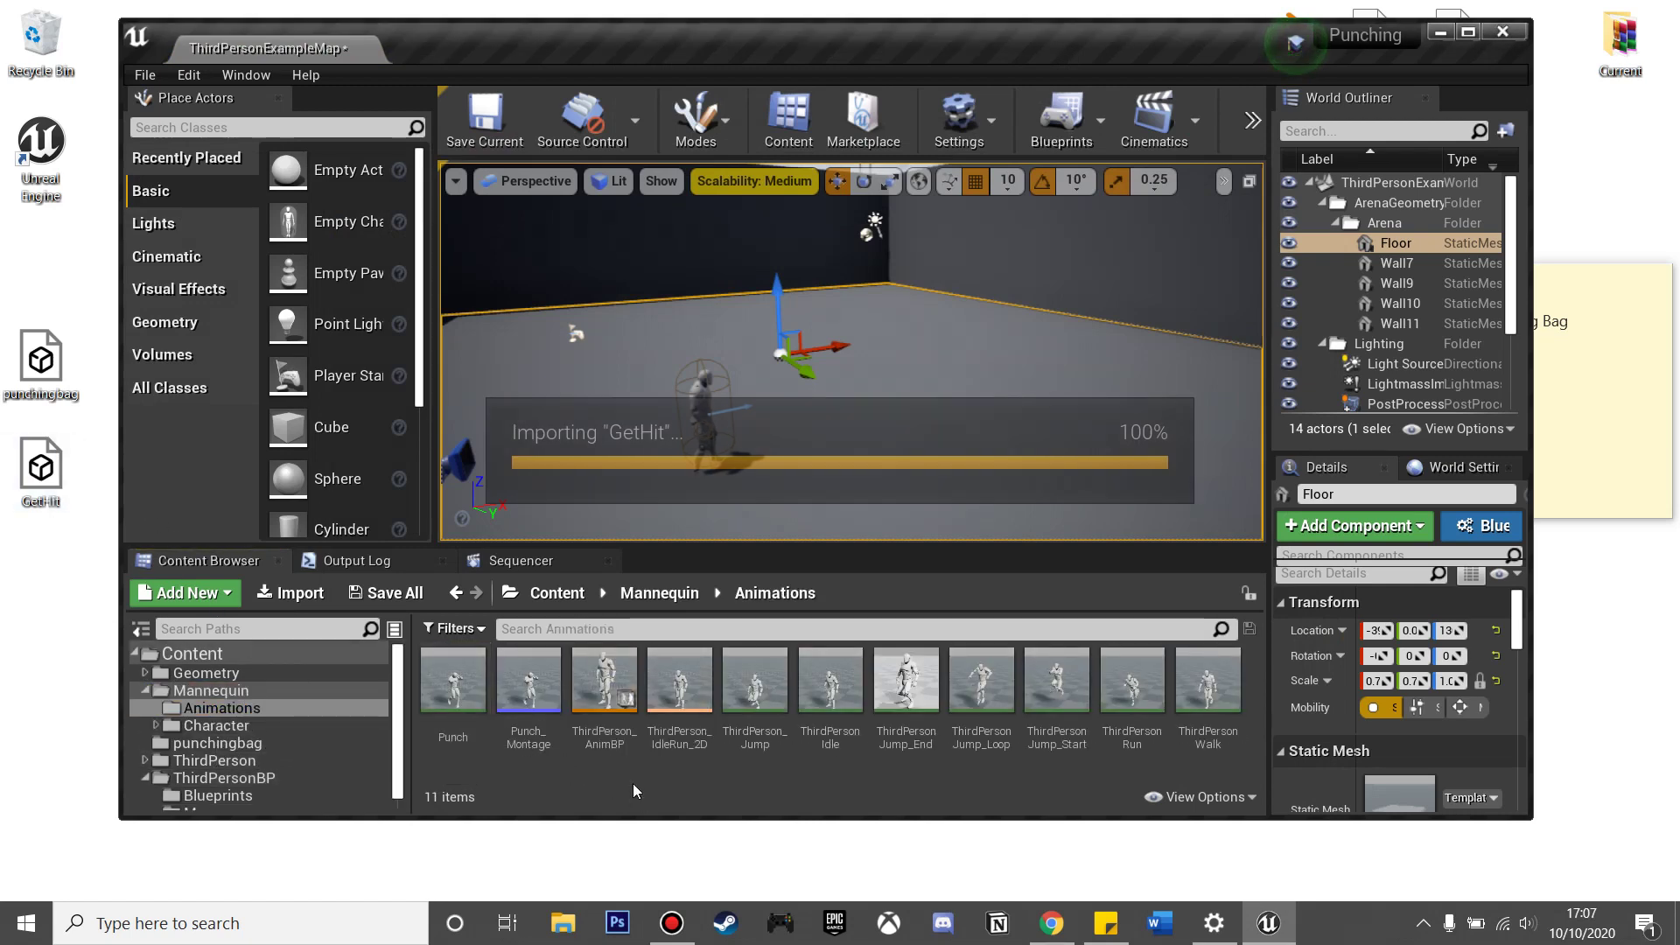
left_click(881, 199)
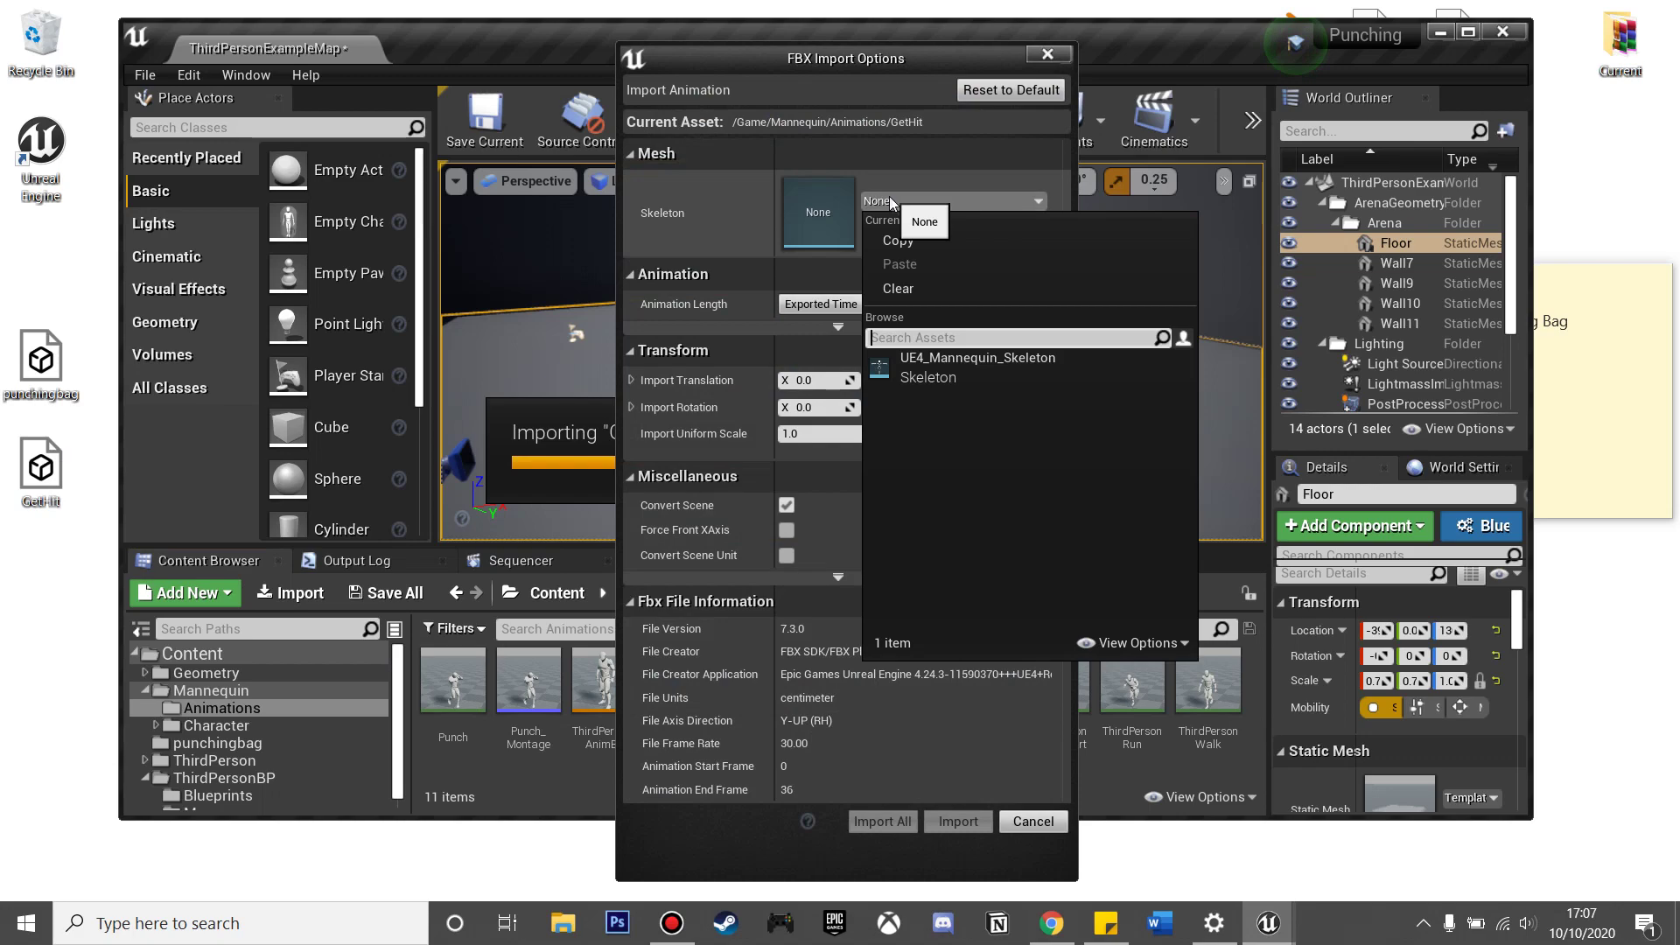
left_click(954, 346)
left_click(938, 830)
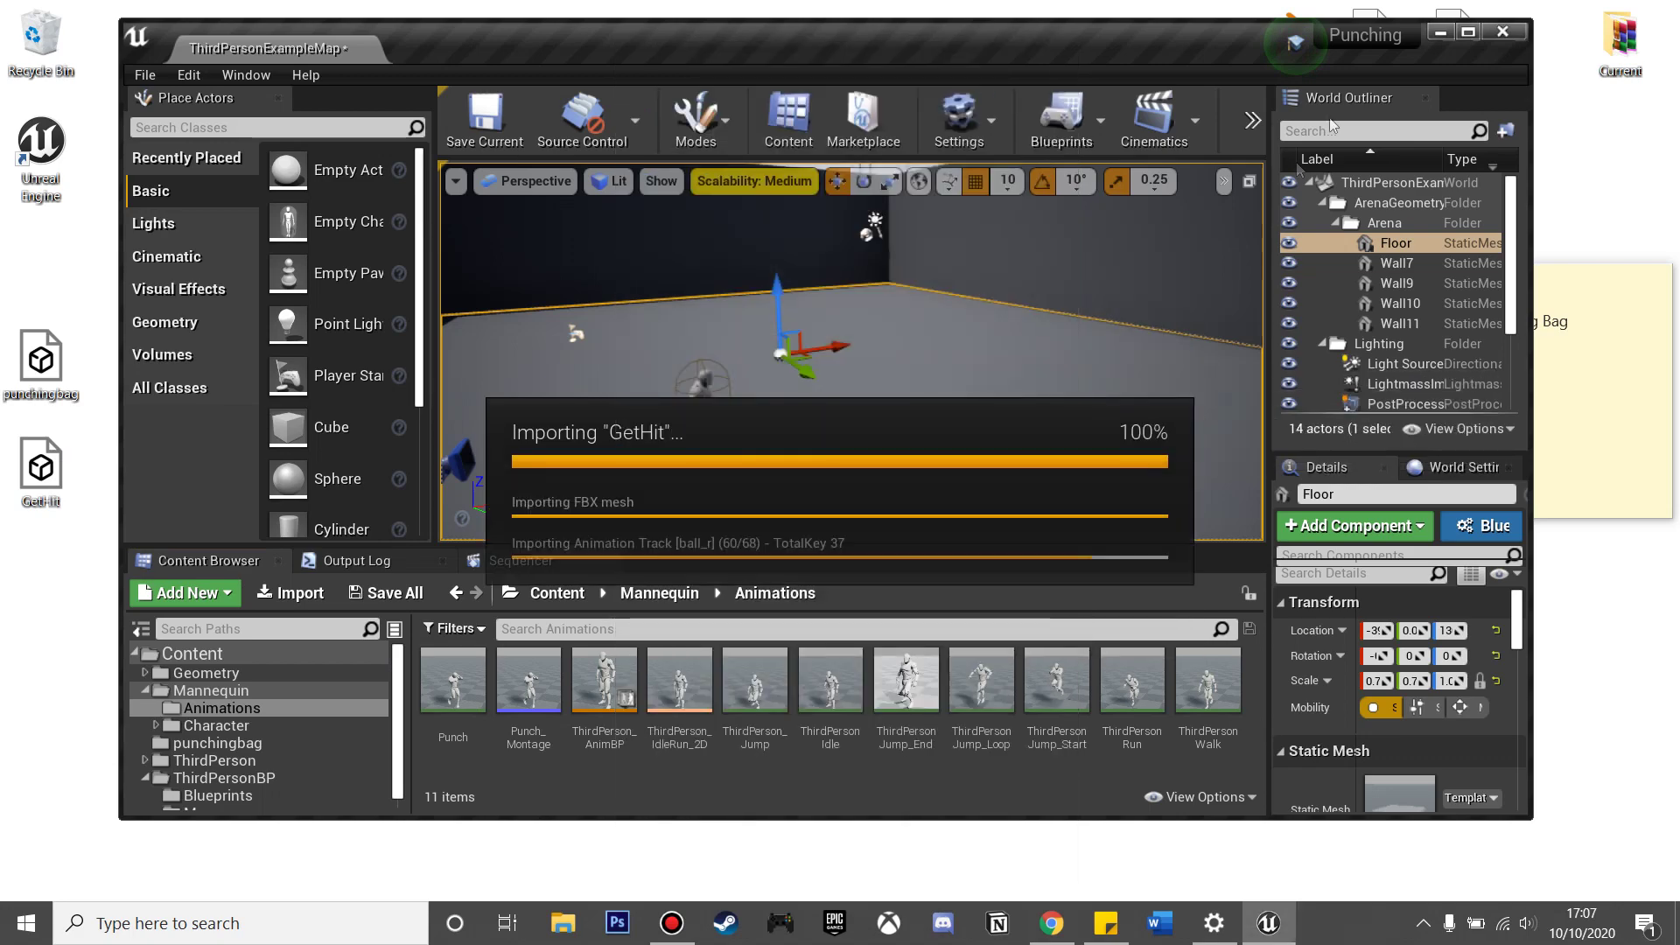
left_click(1463, 35)
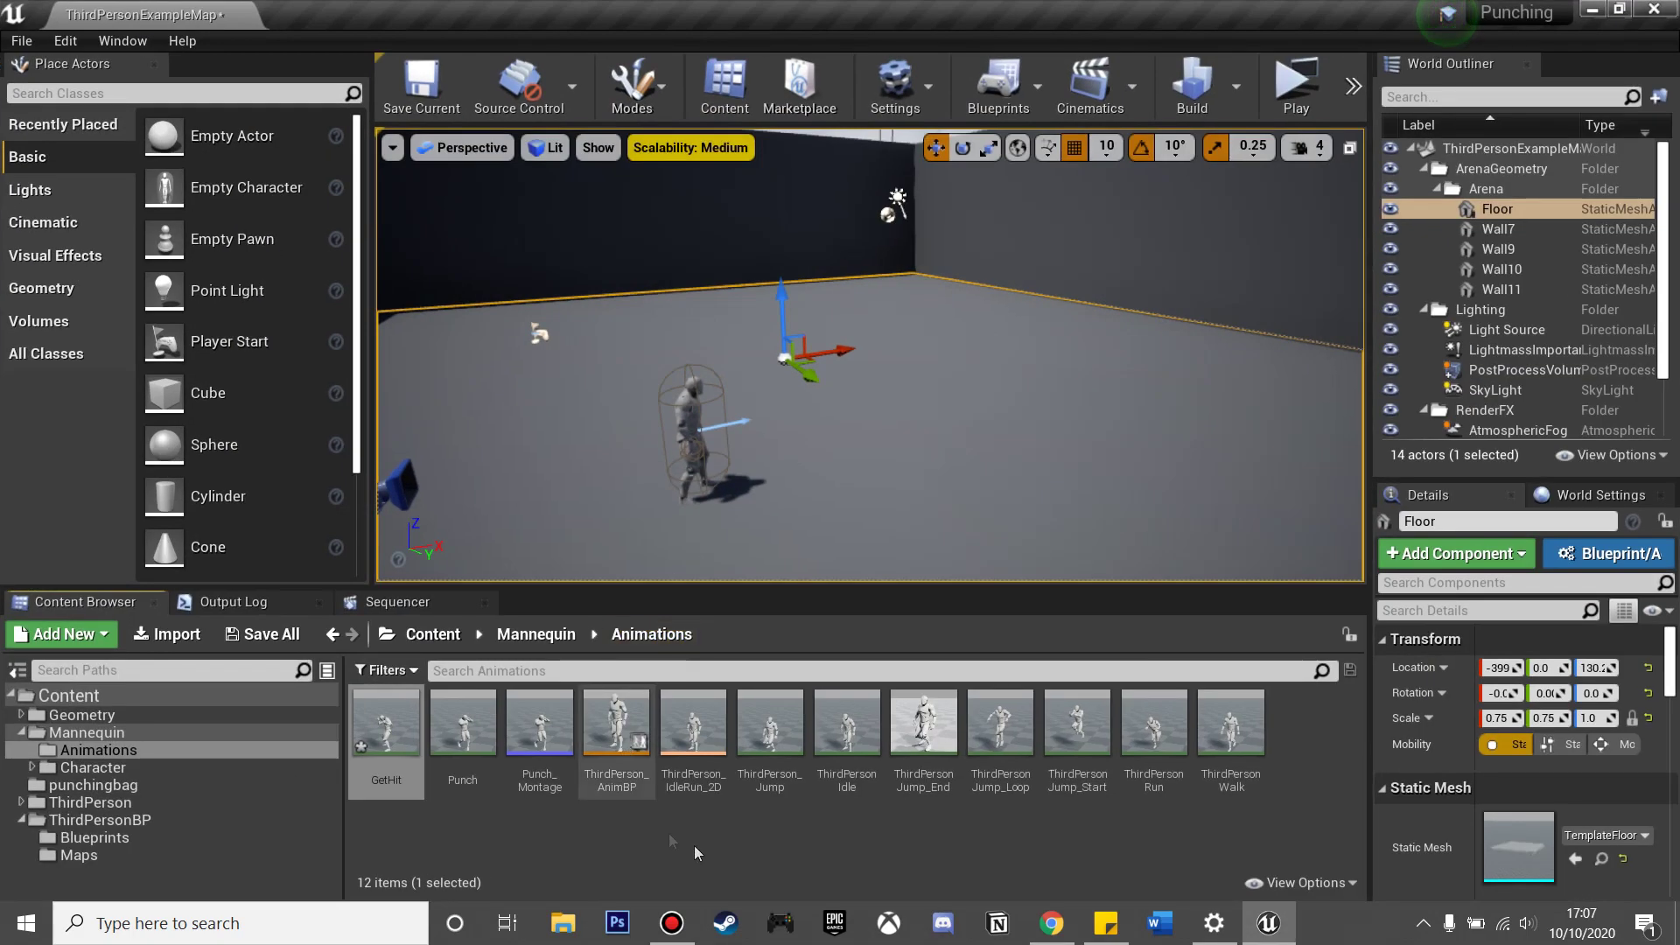
- Create an AnimMontage from the GetHit animation
right_click(382, 726)
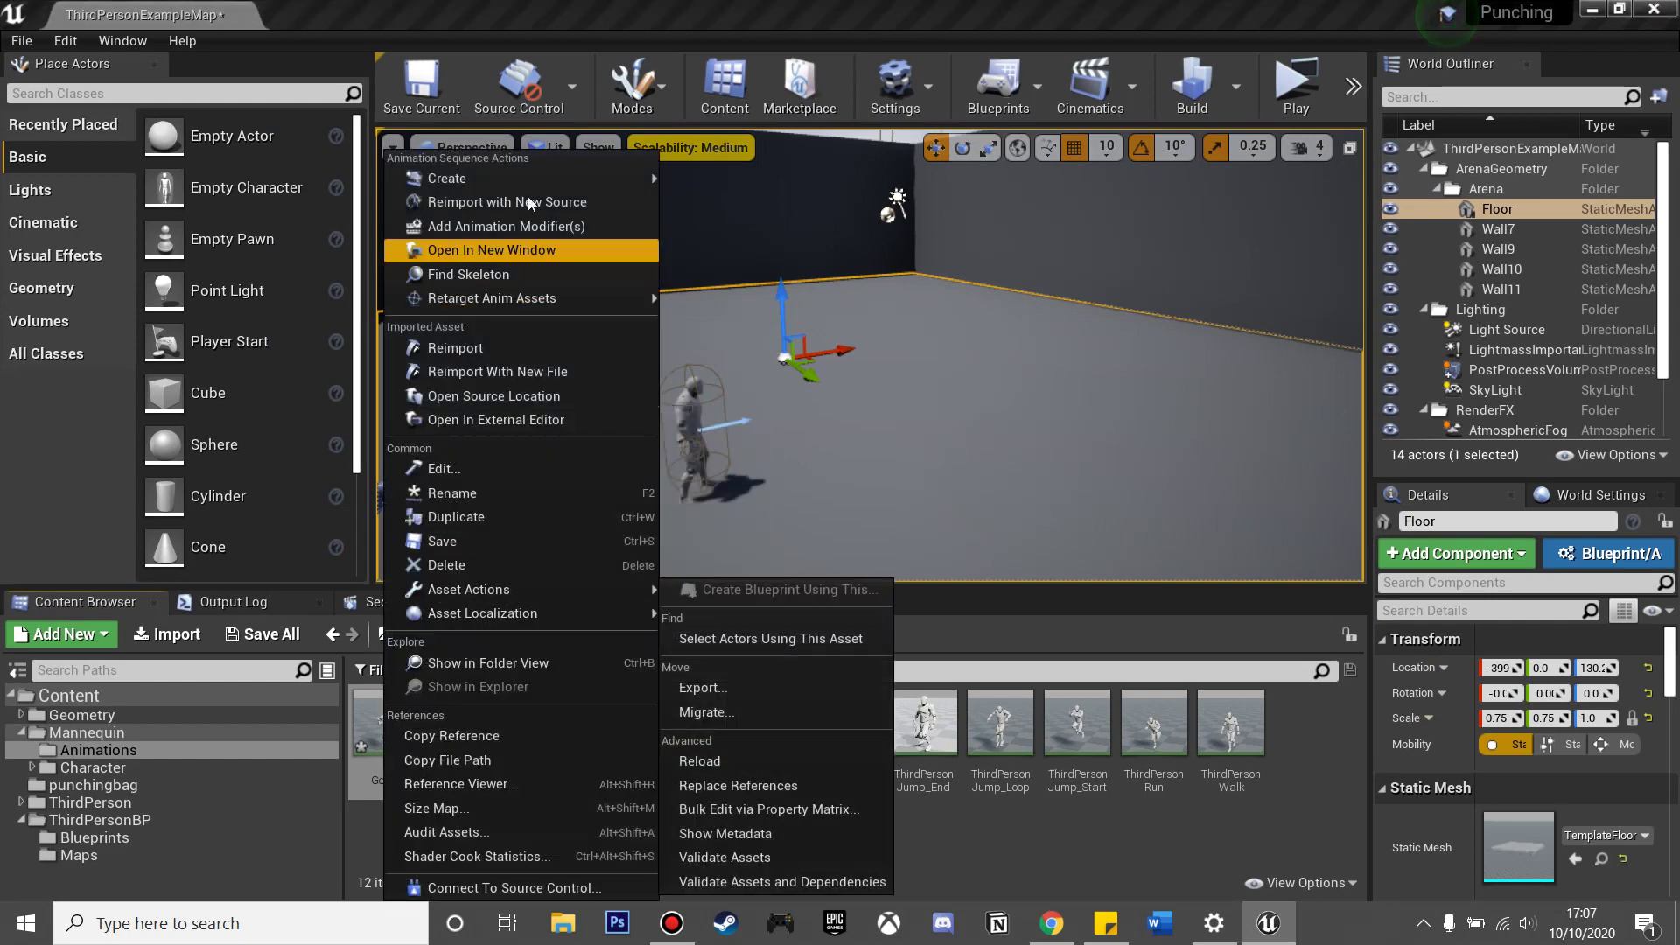
mouse_move(559, 168)
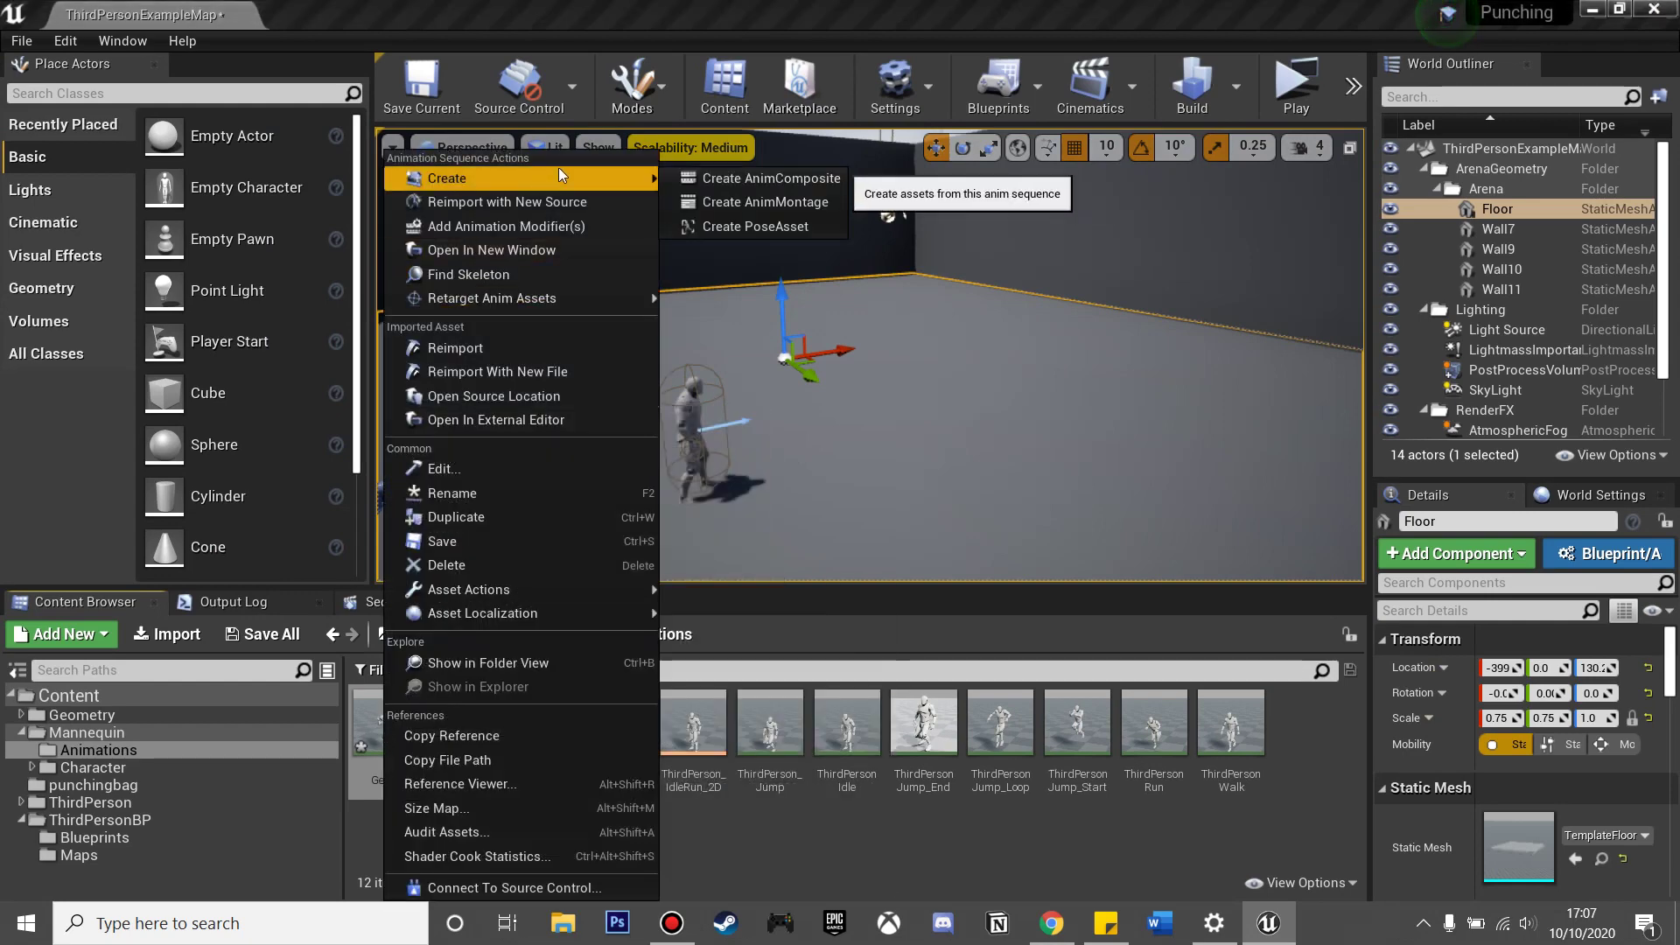
left_click(785, 200)
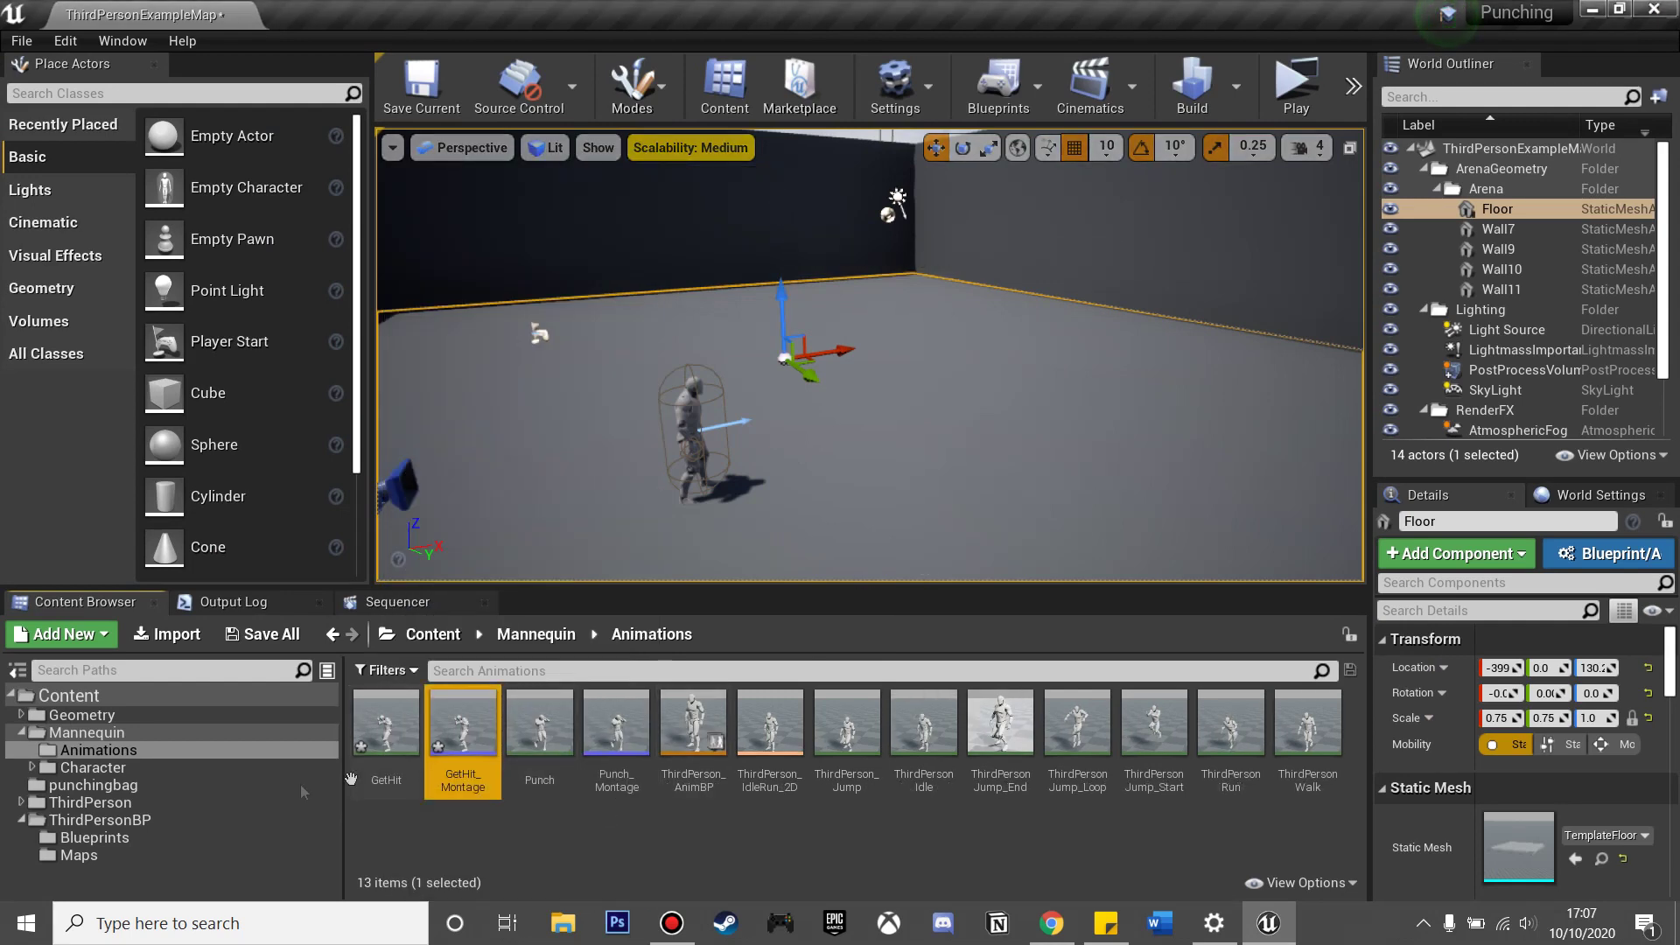
- Make a copy of the ThirdPersonCharacter blueprint in the ThirdPersonBP Blueprints folder and rename the copy npc
left_click(137, 843)
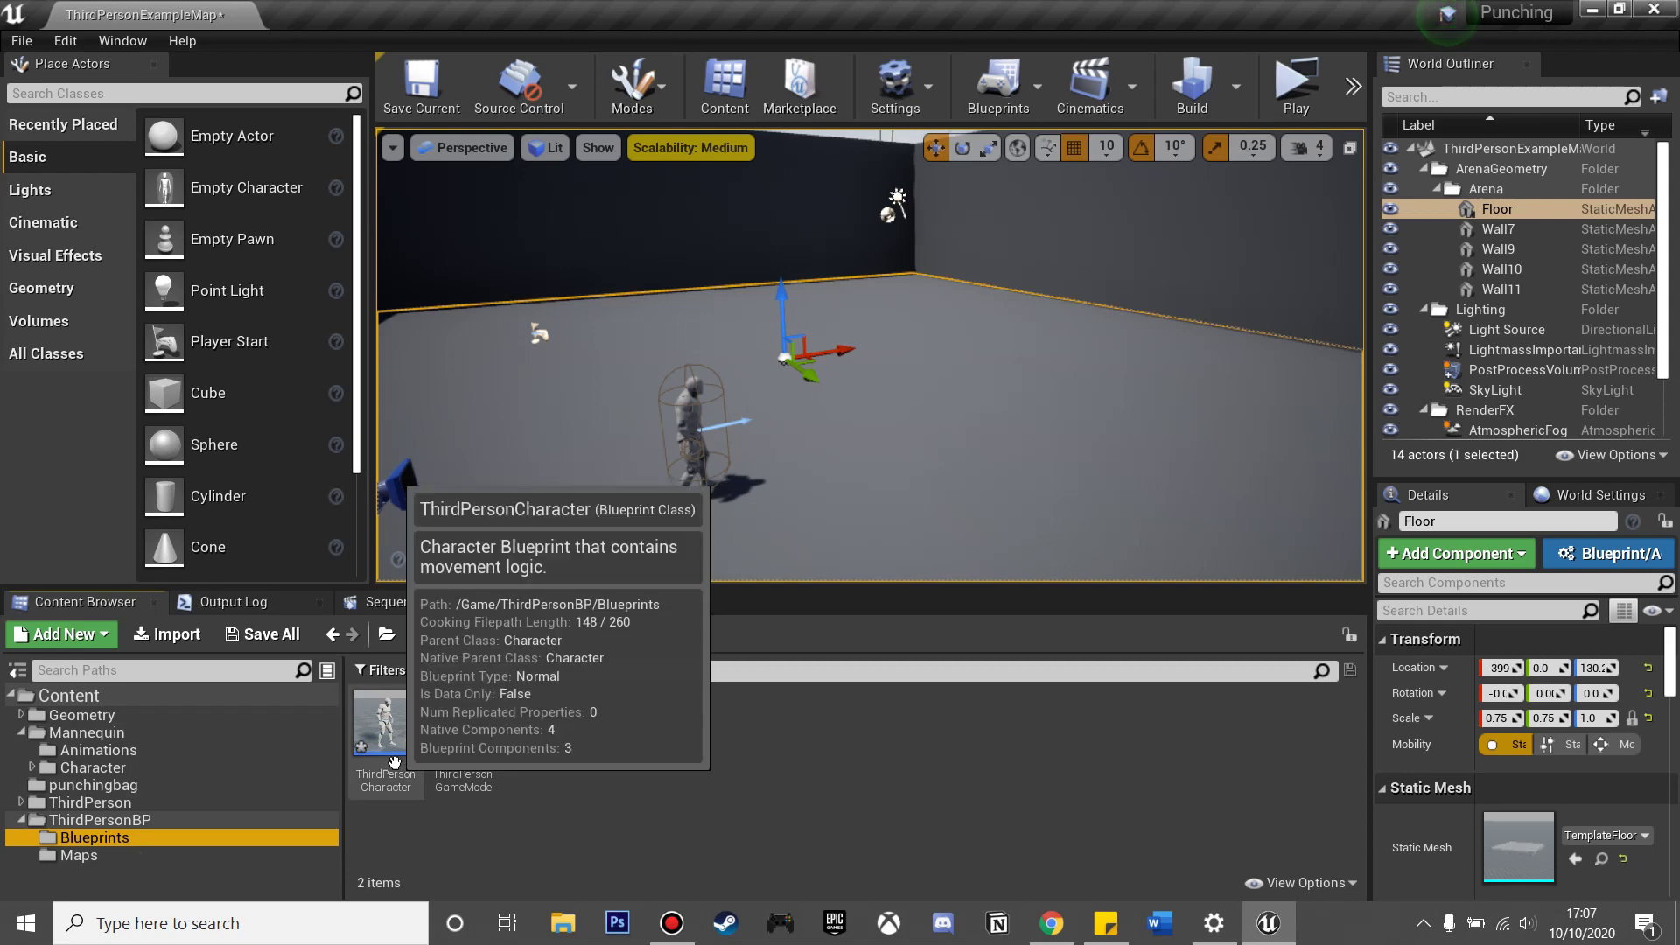
left_click(417, 784)
left_click(548, 831)
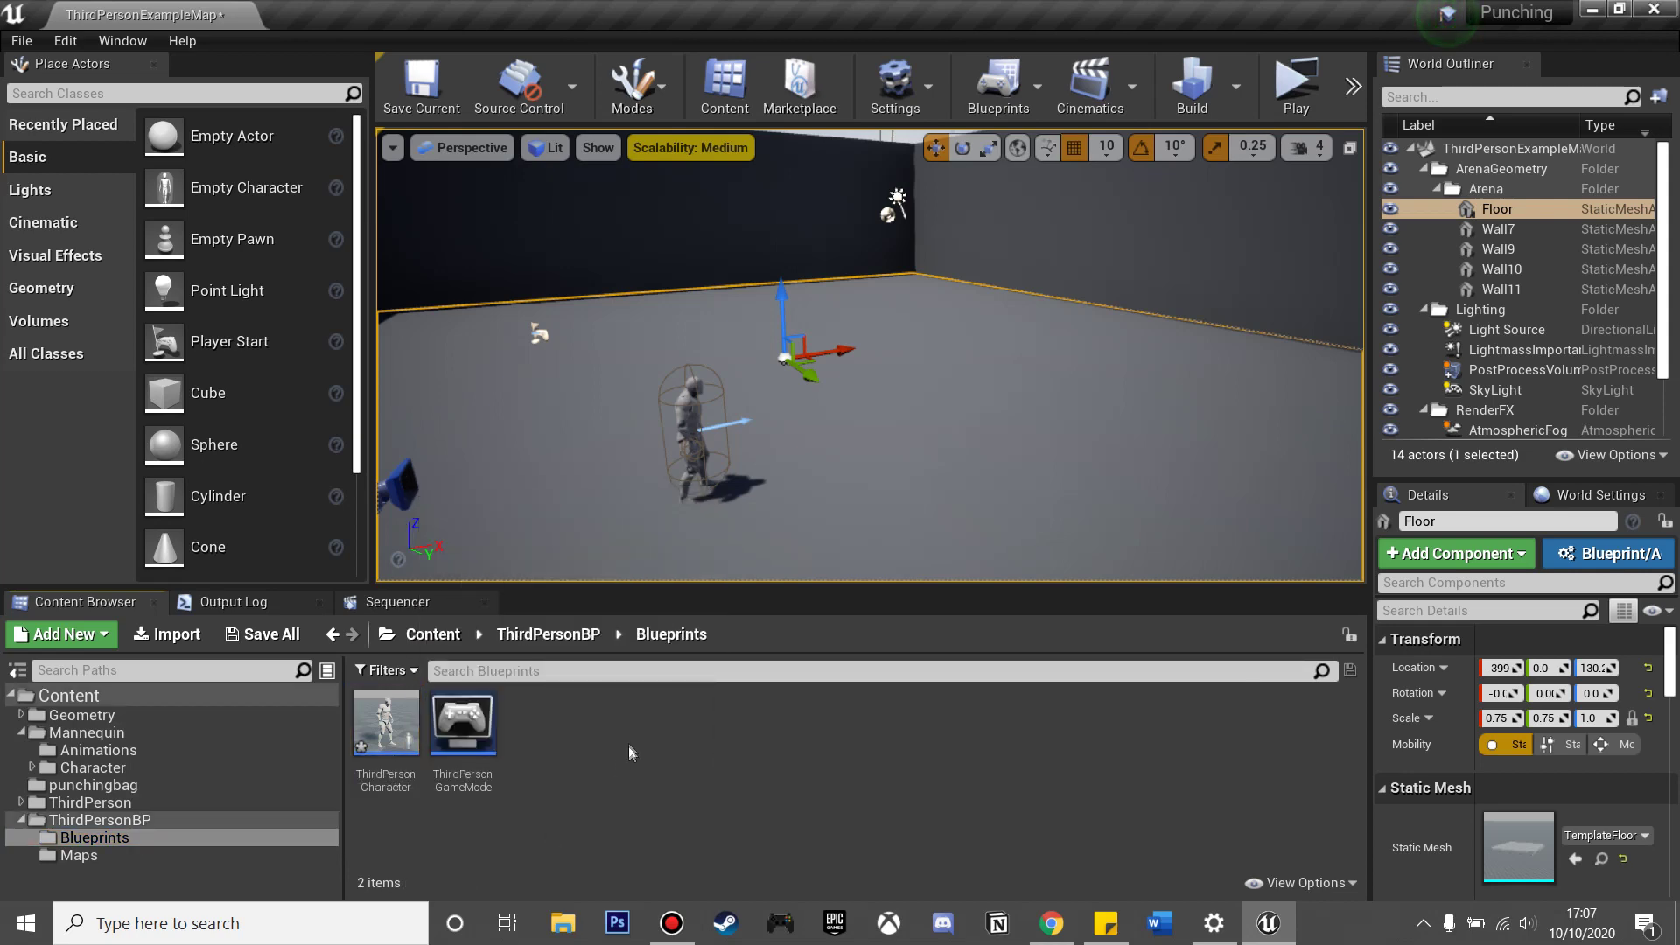
key("ctrl+v")
right_click(569, 751)
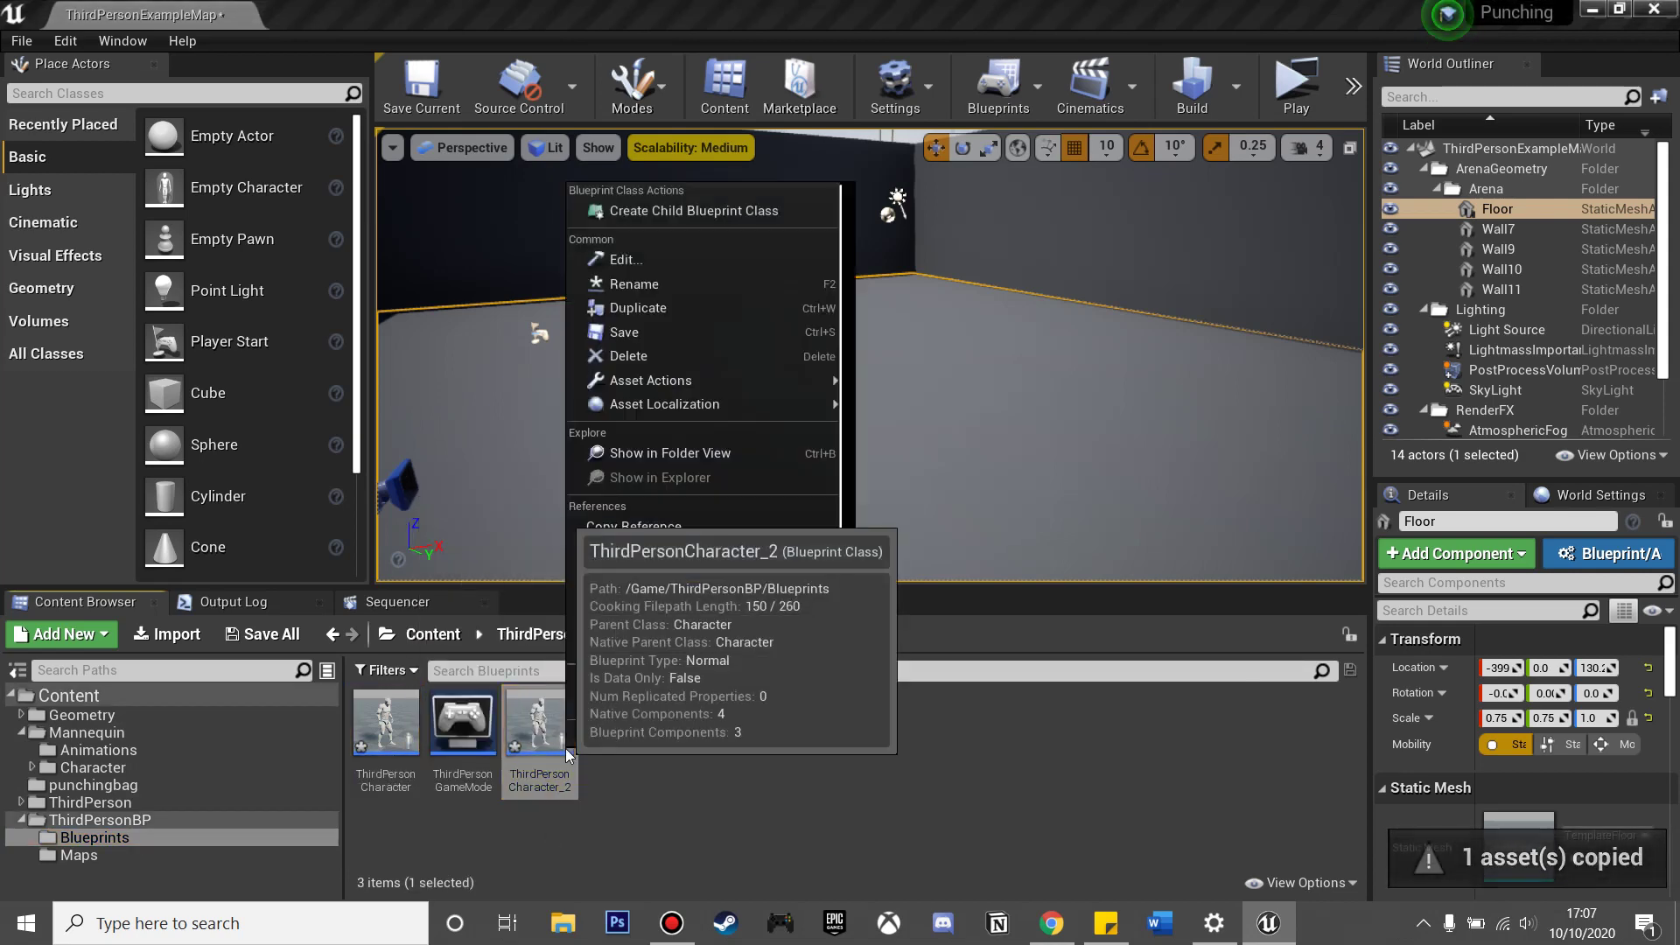
left_click(767, 278)
type("npc")
key("Return")
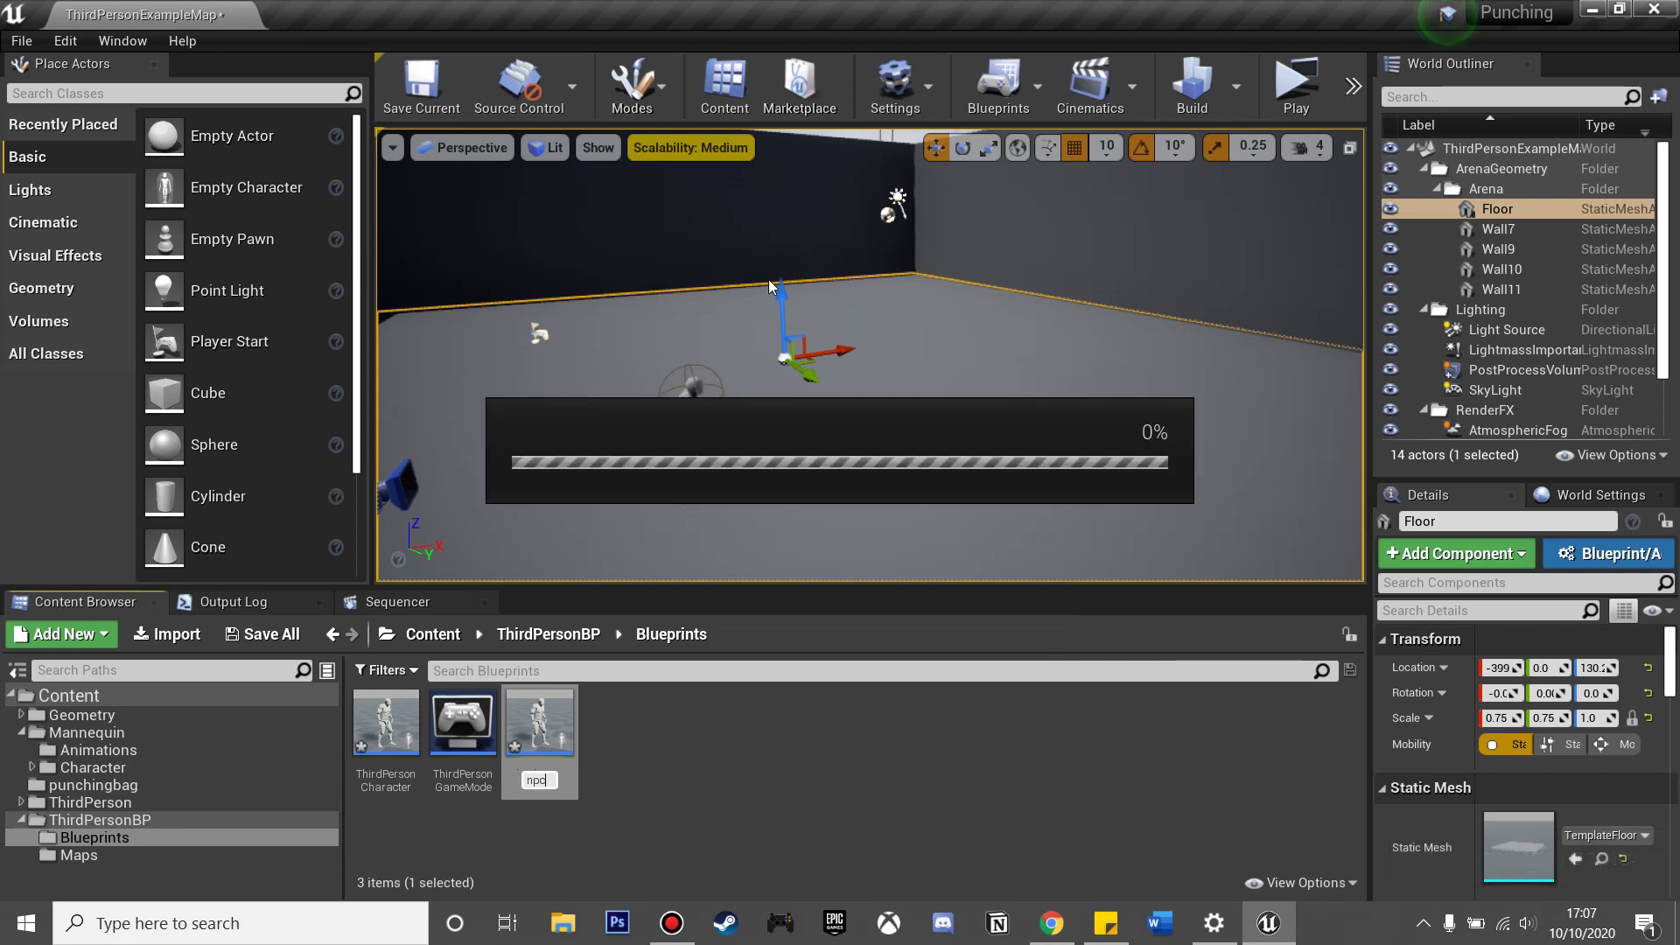
- Open the npc blueprint, show its 3D preview and select the capsule component to inspect its collision settings
double_click(379, 739)
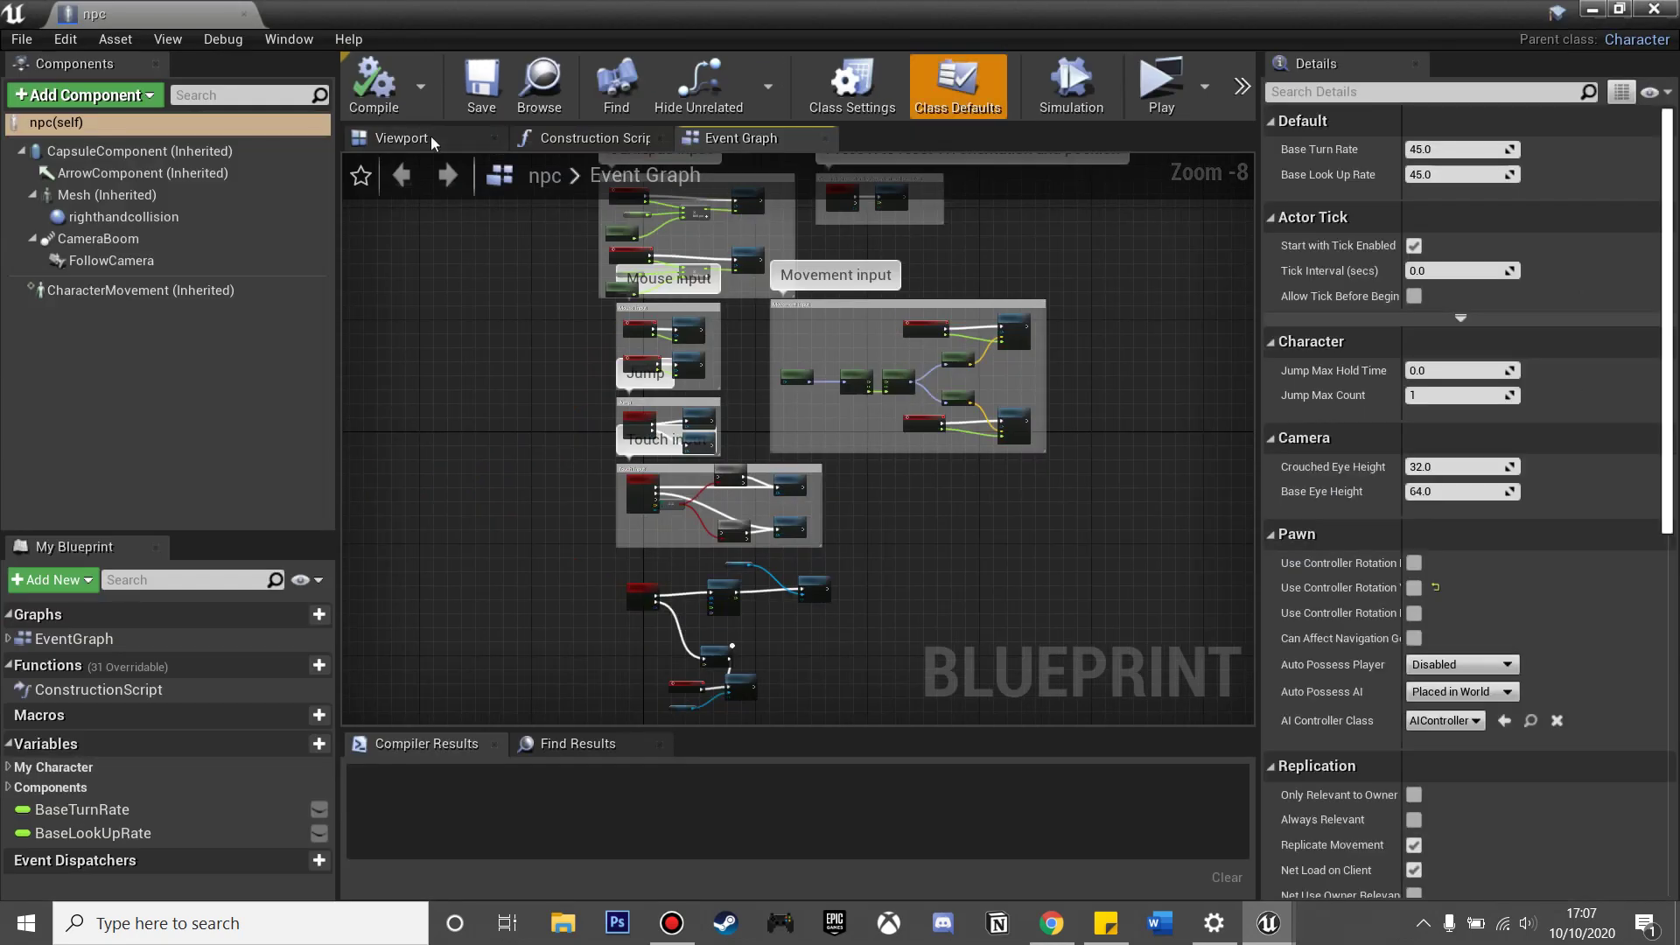
left_click(430, 139)
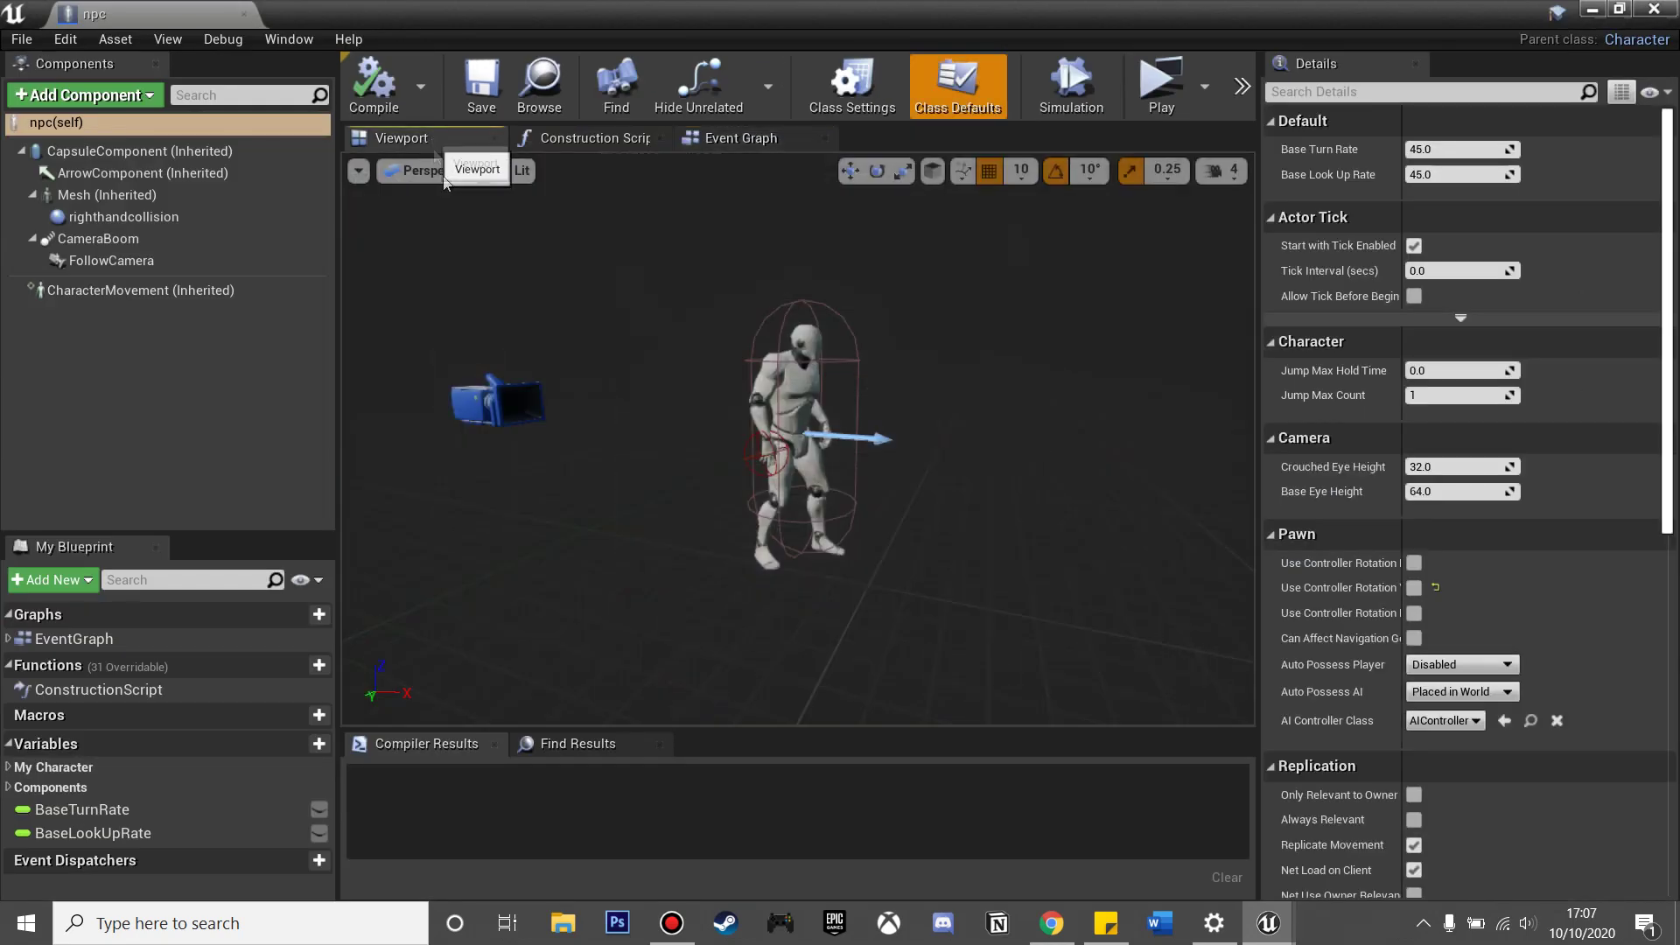
left_click(830, 310)
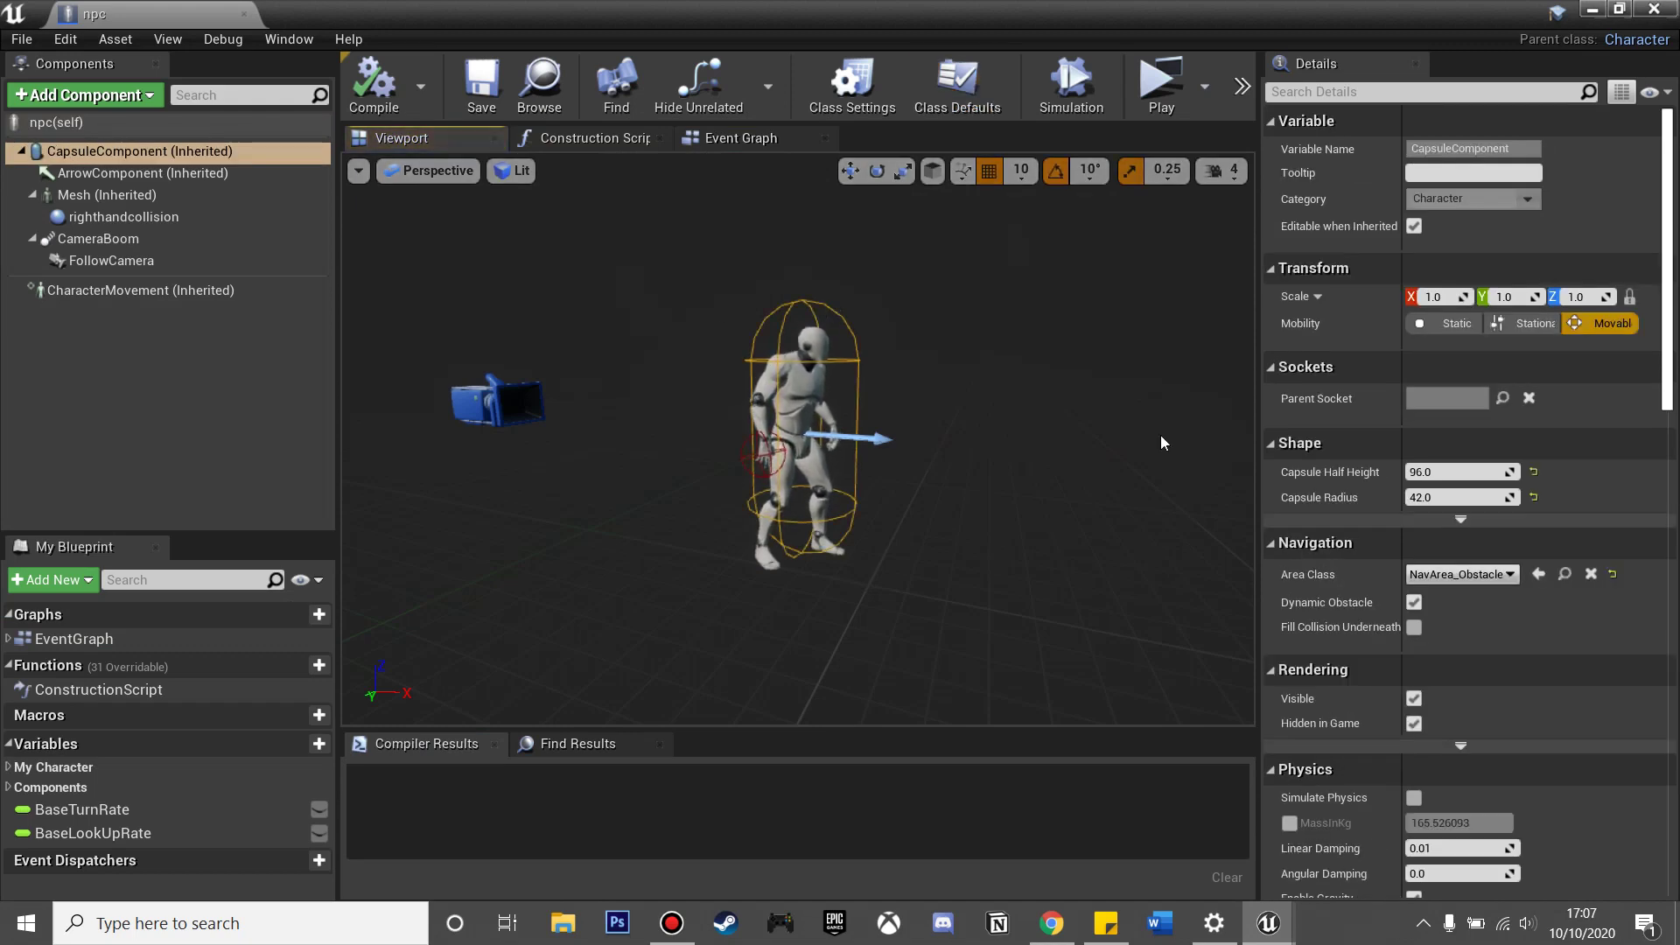
scroll(1488, 604, "down", 15)
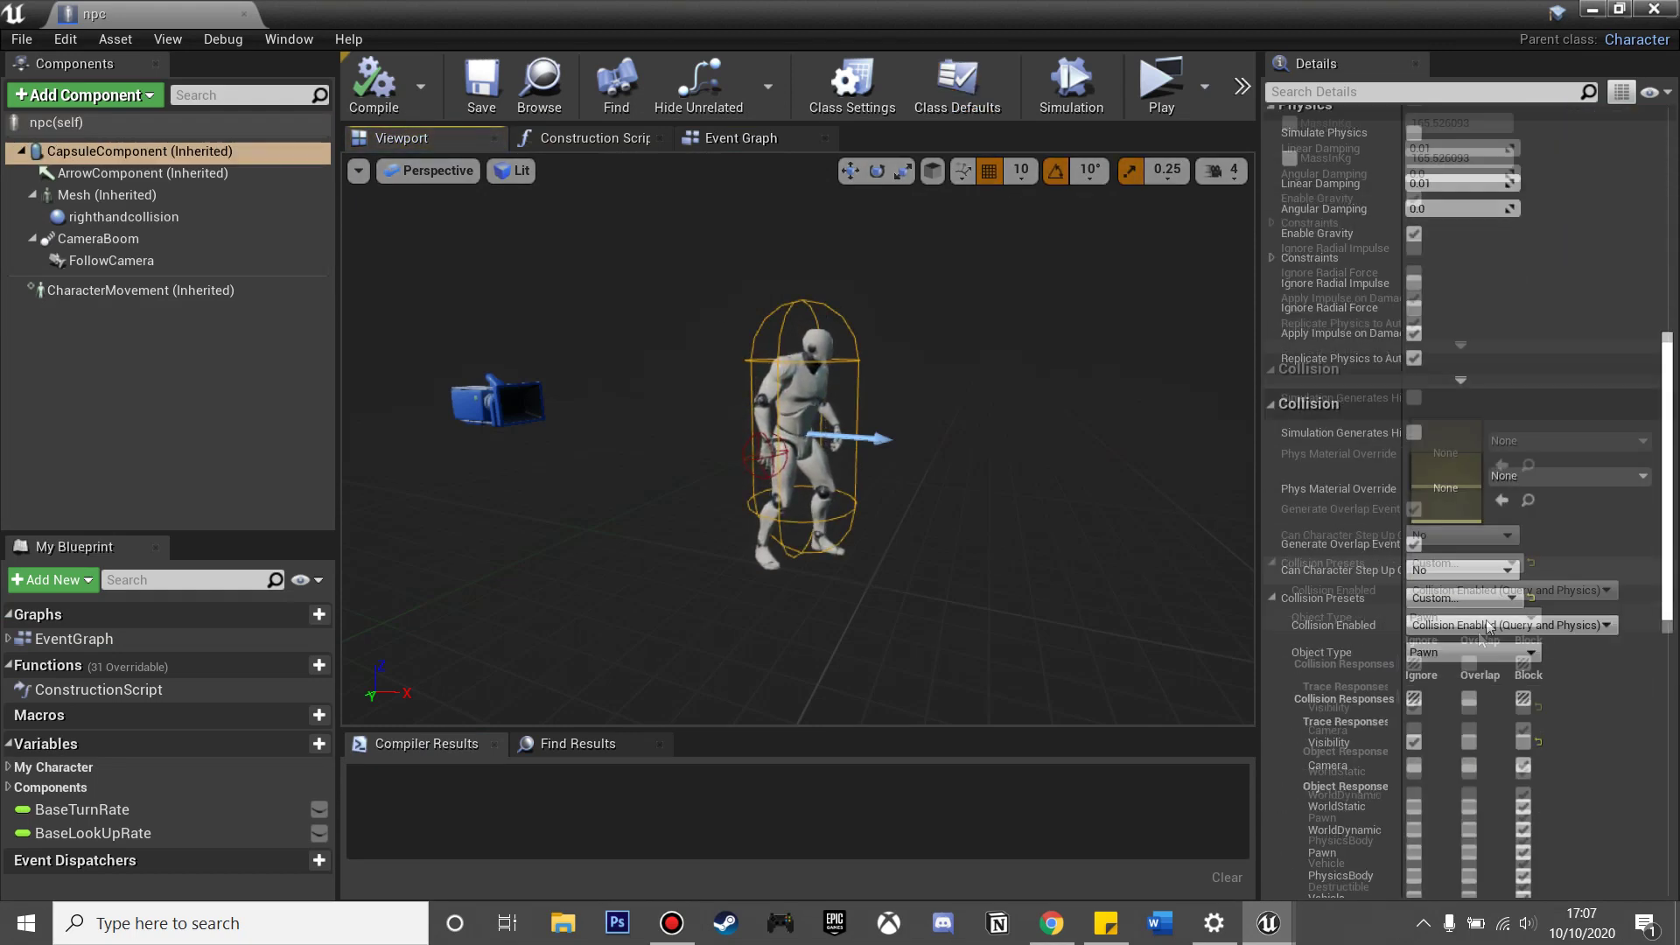
- In the ThirdPersonCharacter blueprint, set righthandcollision's collision preset to Custom with Pawn set to Overlap, and compile
key("alt+Tab")
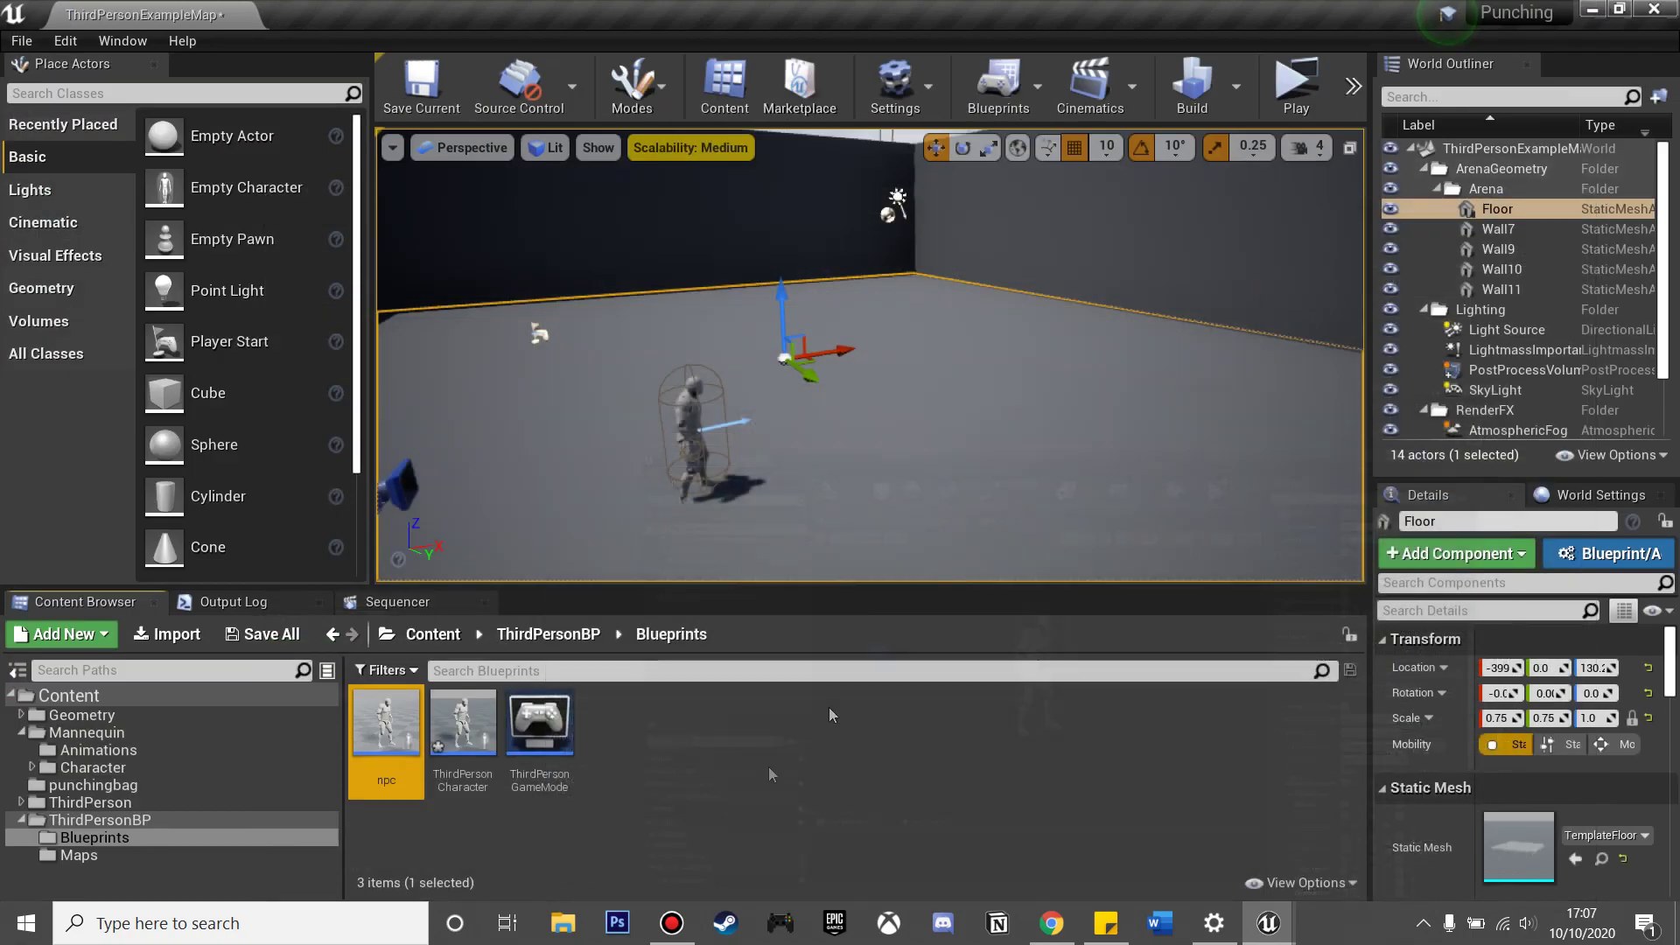
double_click(462, 733)
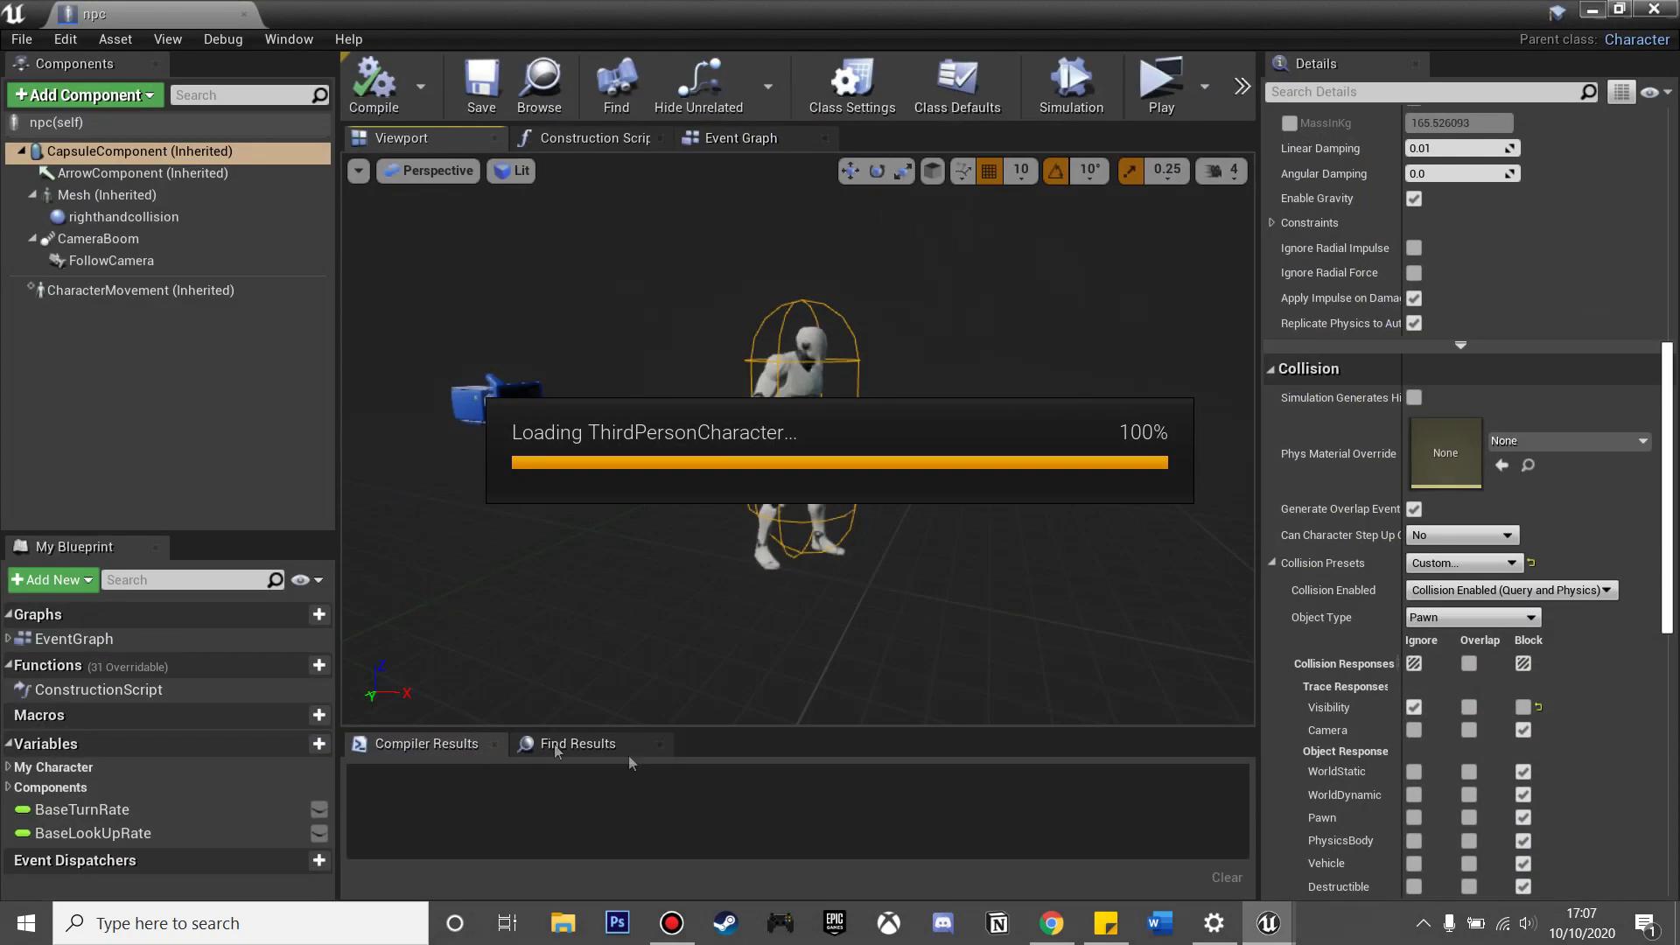
left_click(401, 137)
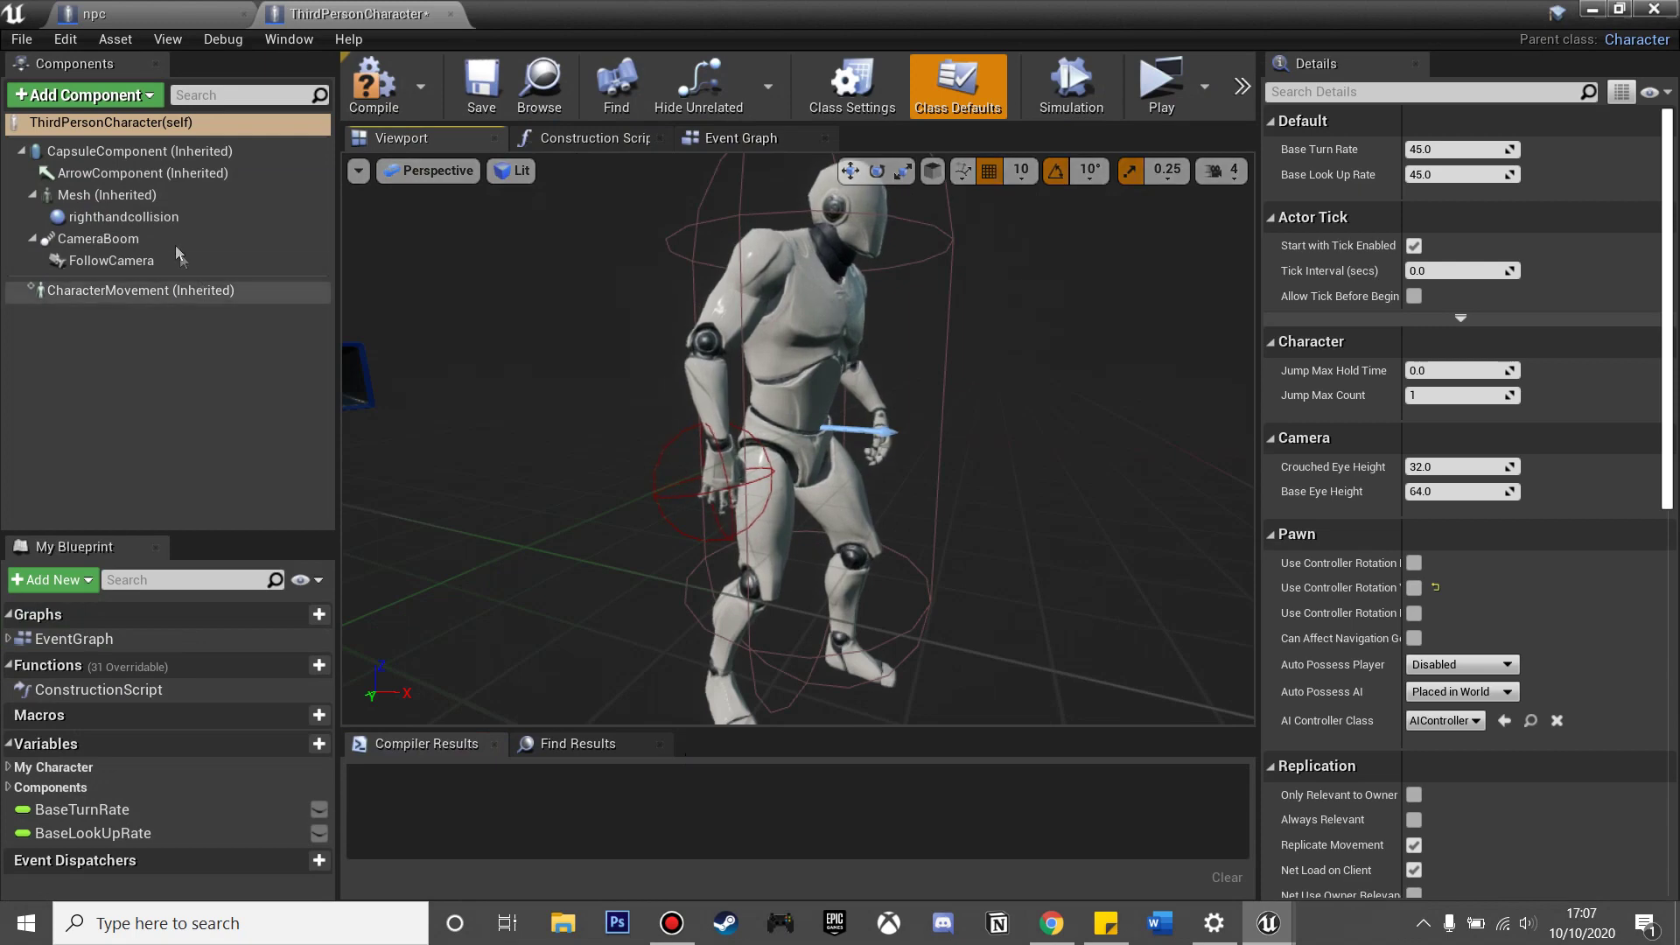
left_click(122, 217)
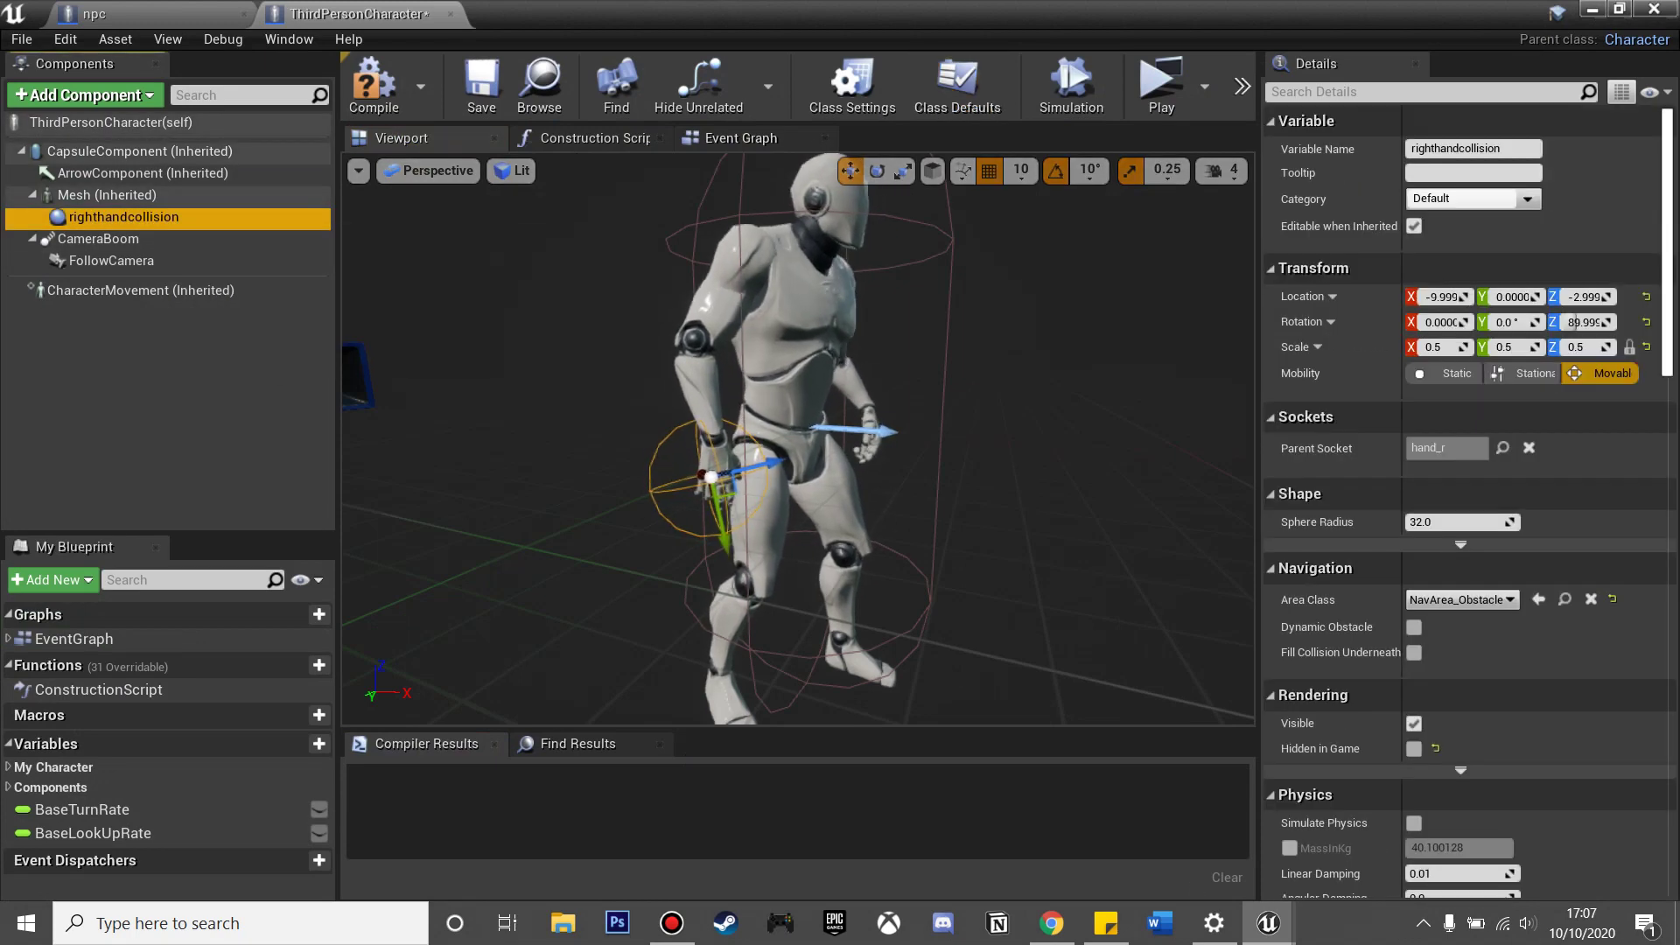
scroll(1418, 464, "down", 3)
scroll(1390, 476, "down", 5)
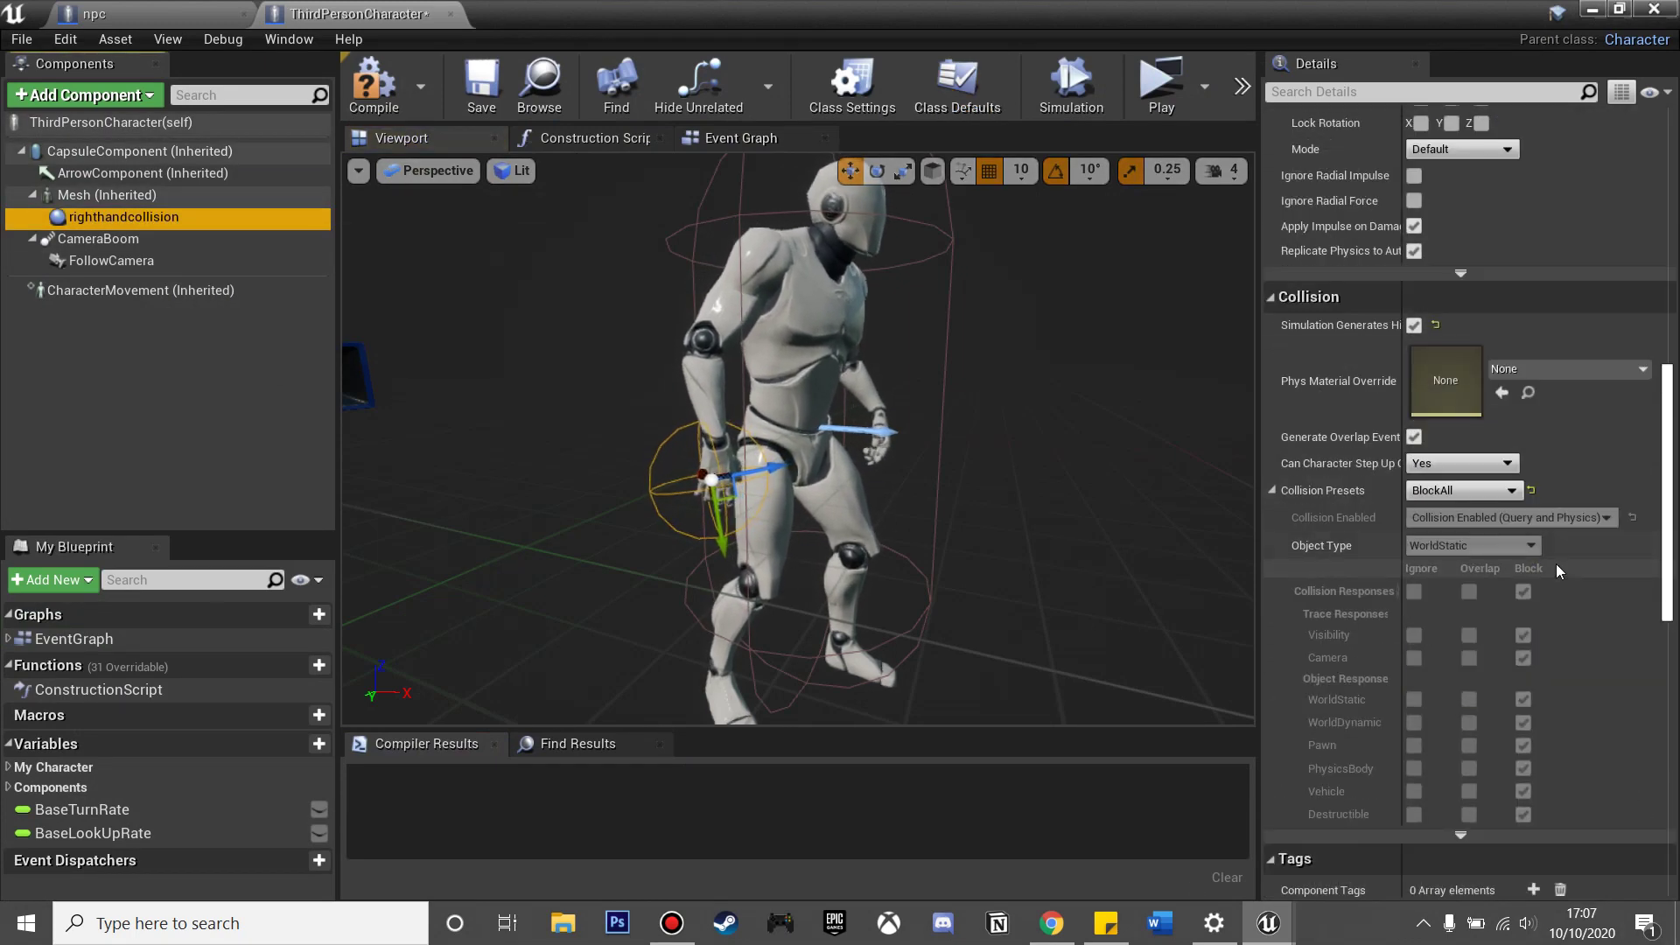
left_click(1458, 490)
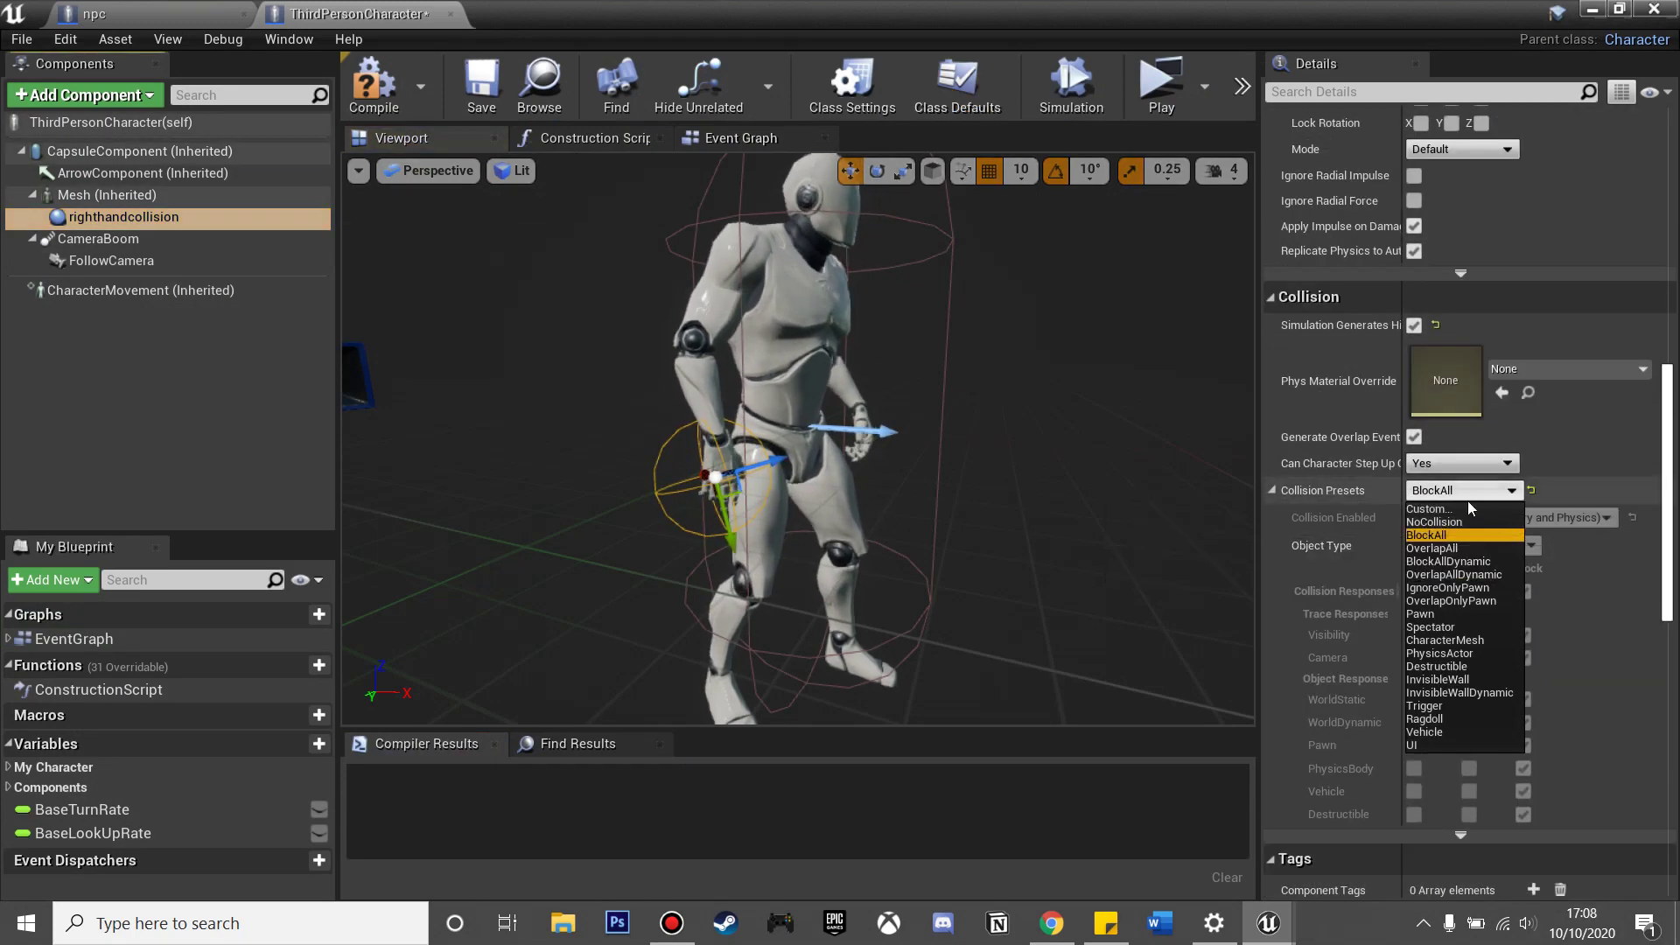
left_click(1467, 506)
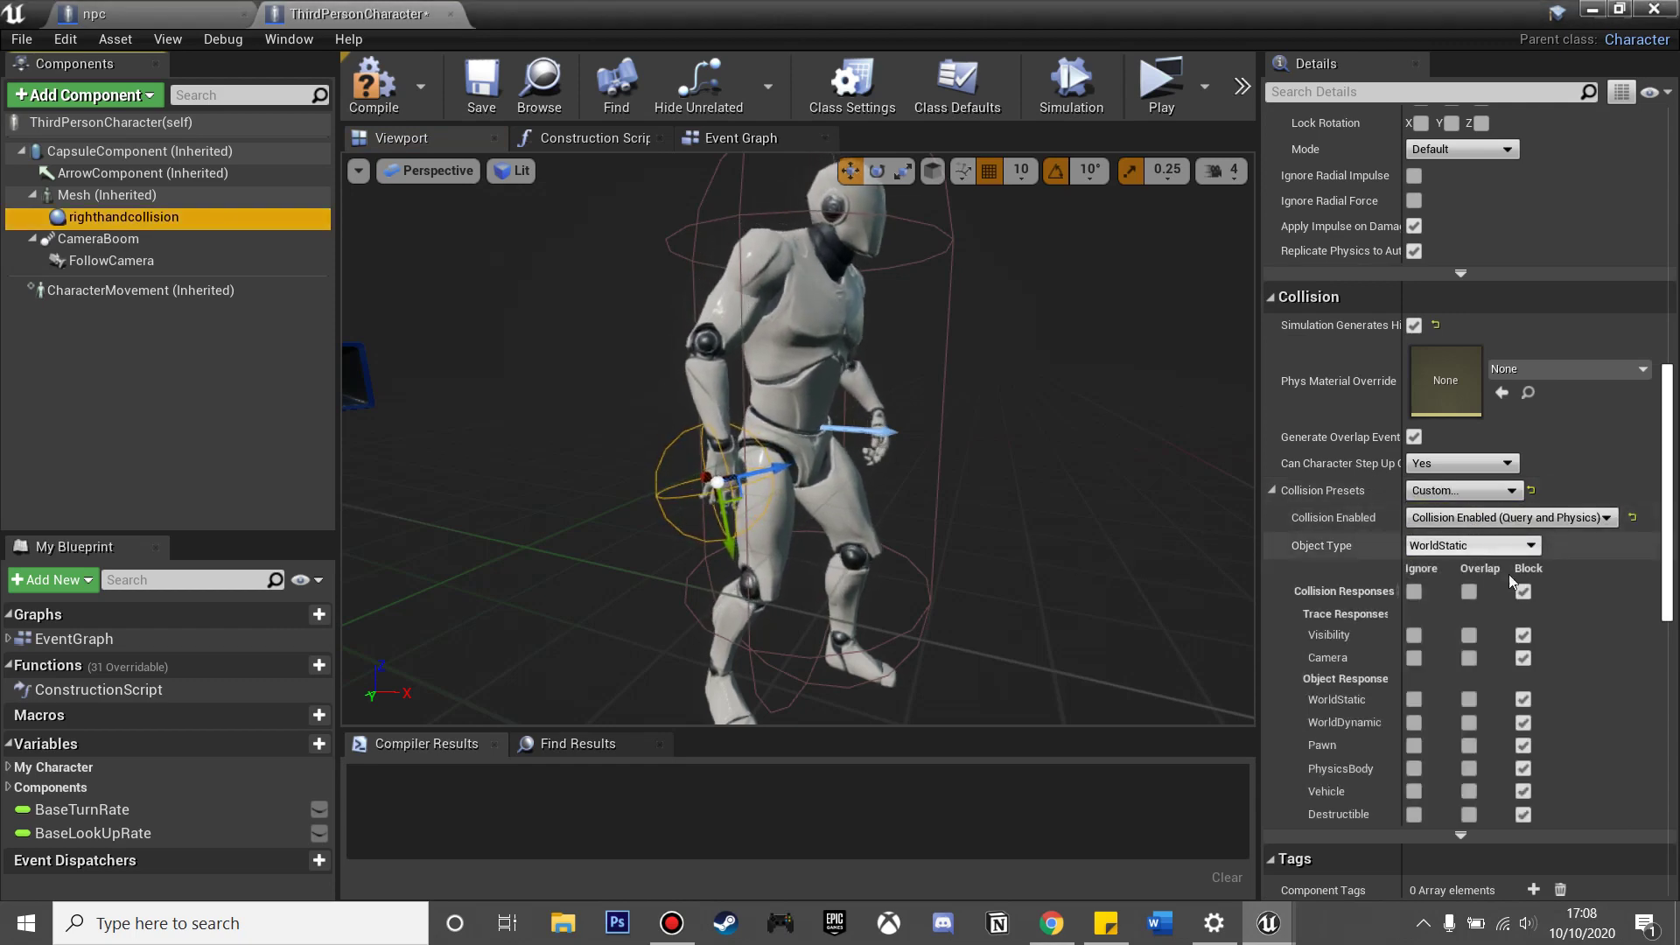
left_click(1470, 745)
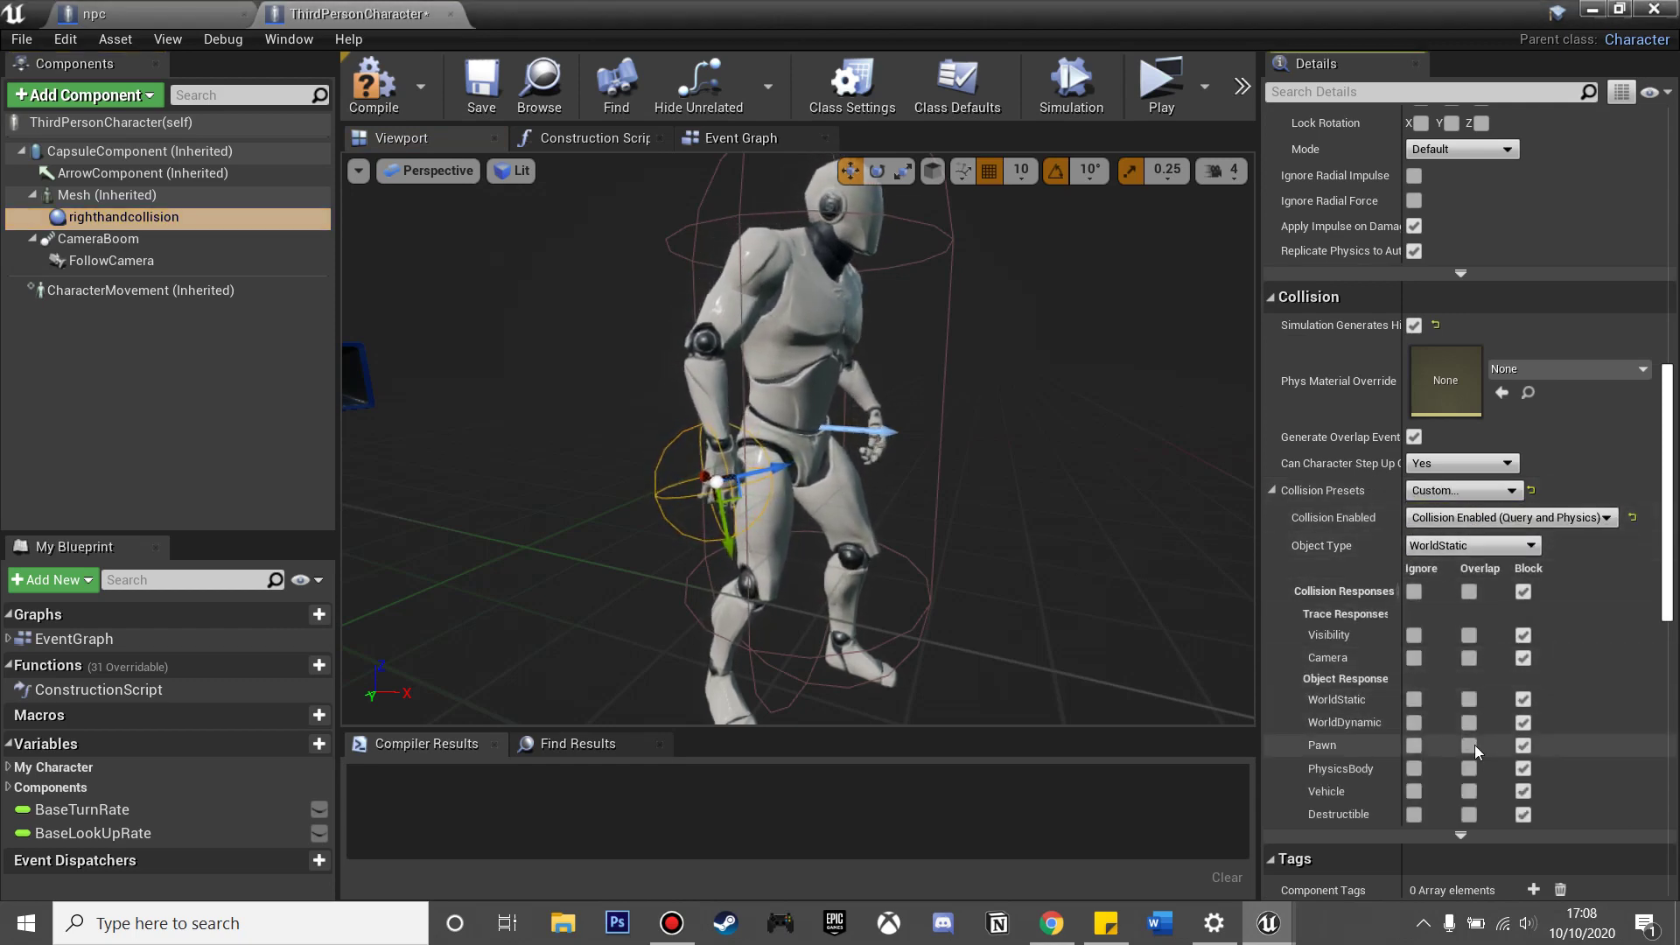
left_click(373, 83)
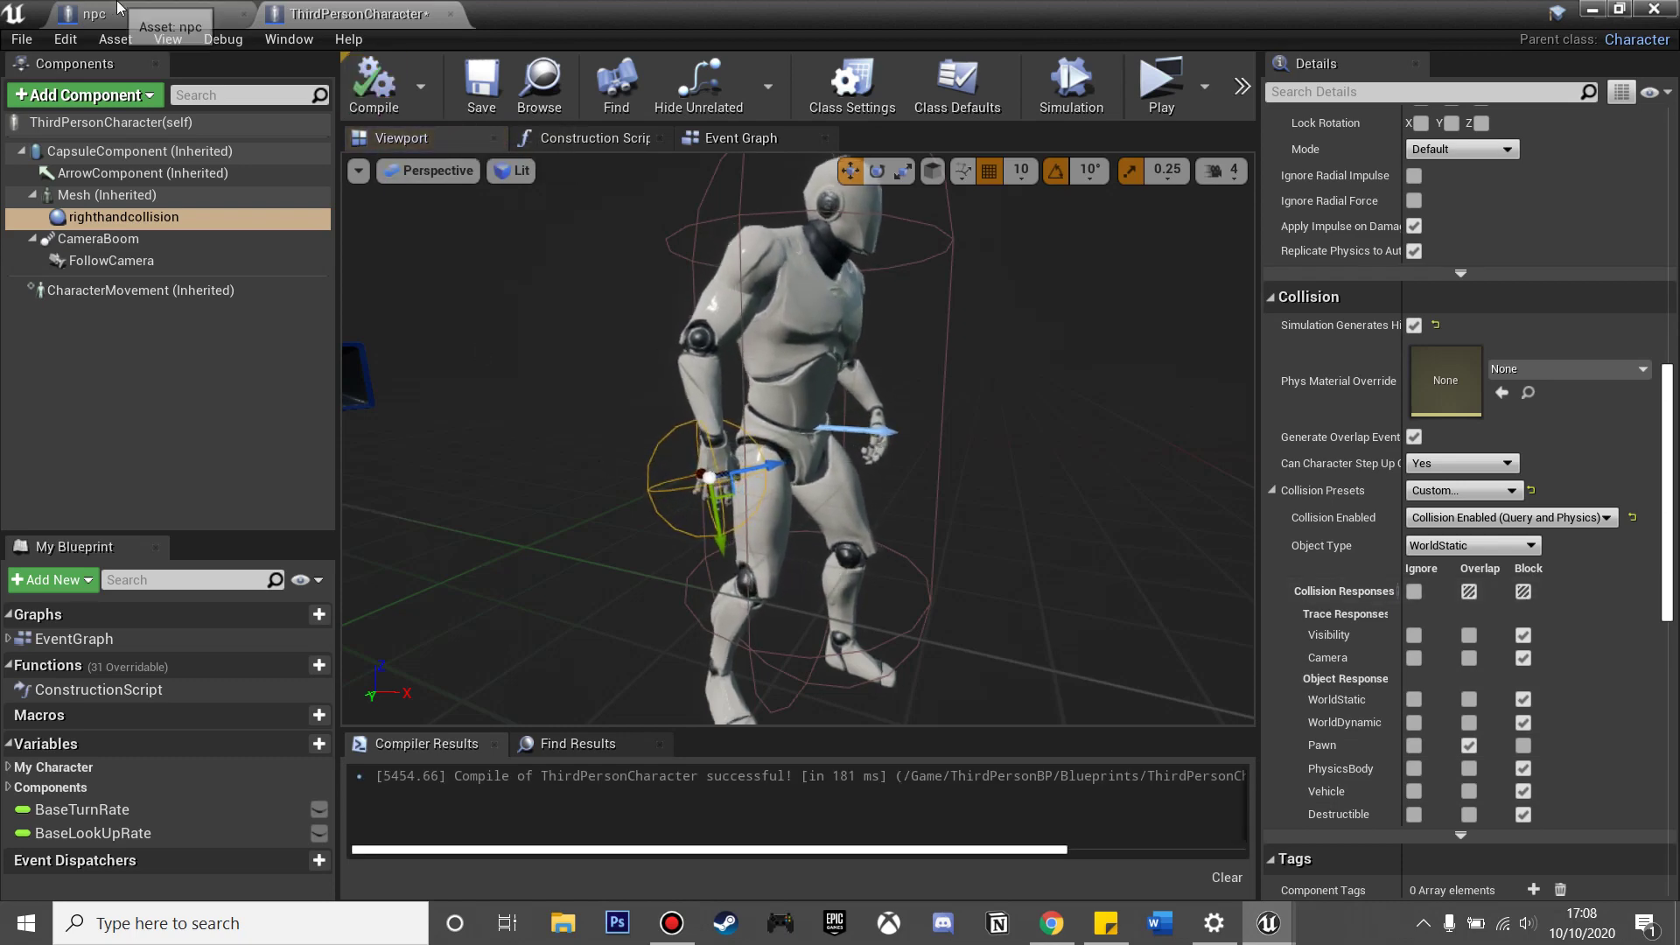
- Add an On Component Begin Overlap event for the capsule component of the npc blueprint
left_click(138, 17)
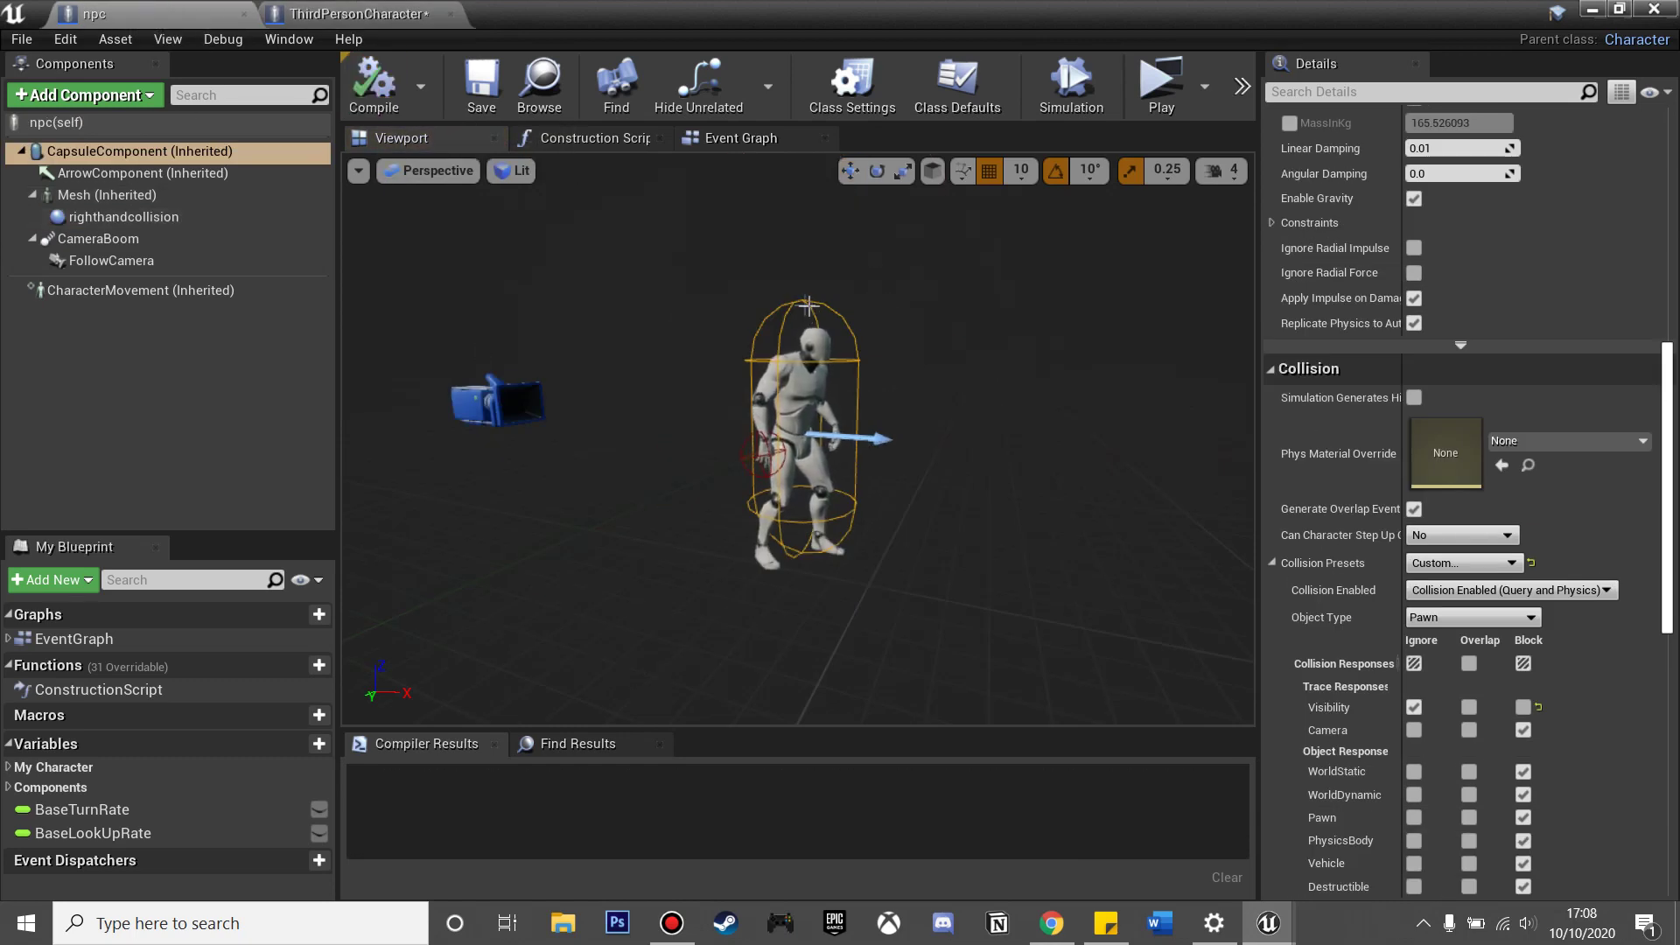
scroll(1519, 599, "down", 5)
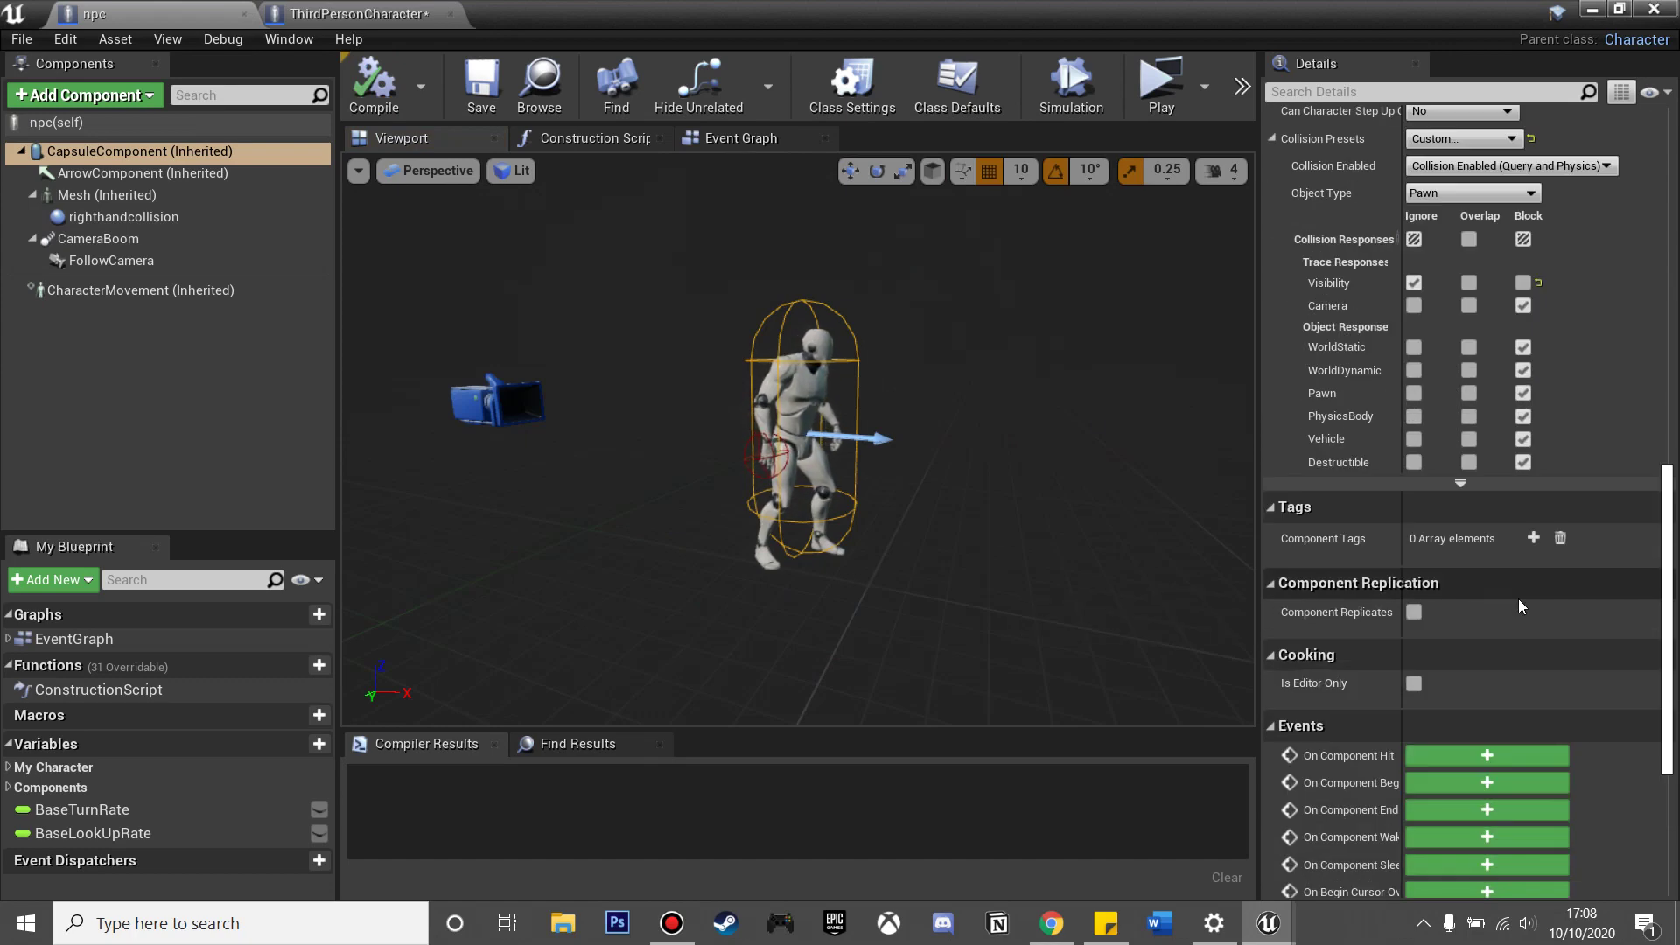
left_click(1485, 783)
- Add a Cast To ThirdPersonCharacter node from the overlap event's Other Actor output
right_click(799, 426)
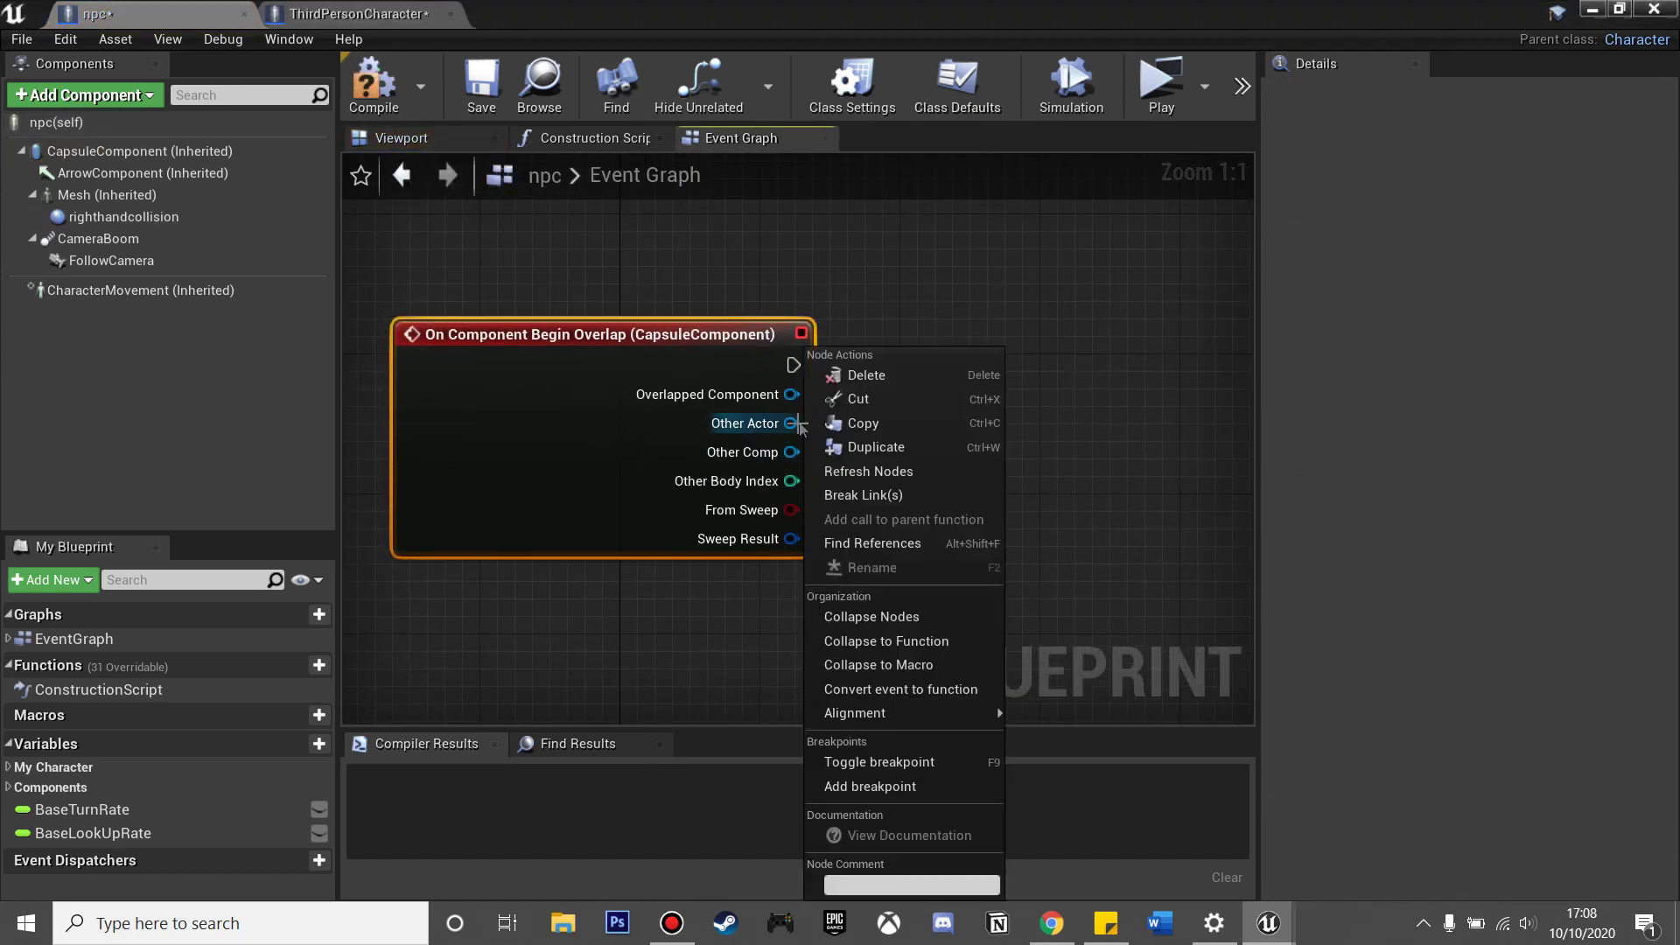
left_click(791, 424)
left_click_drag(790, 424, 955, 433)
type("cas")
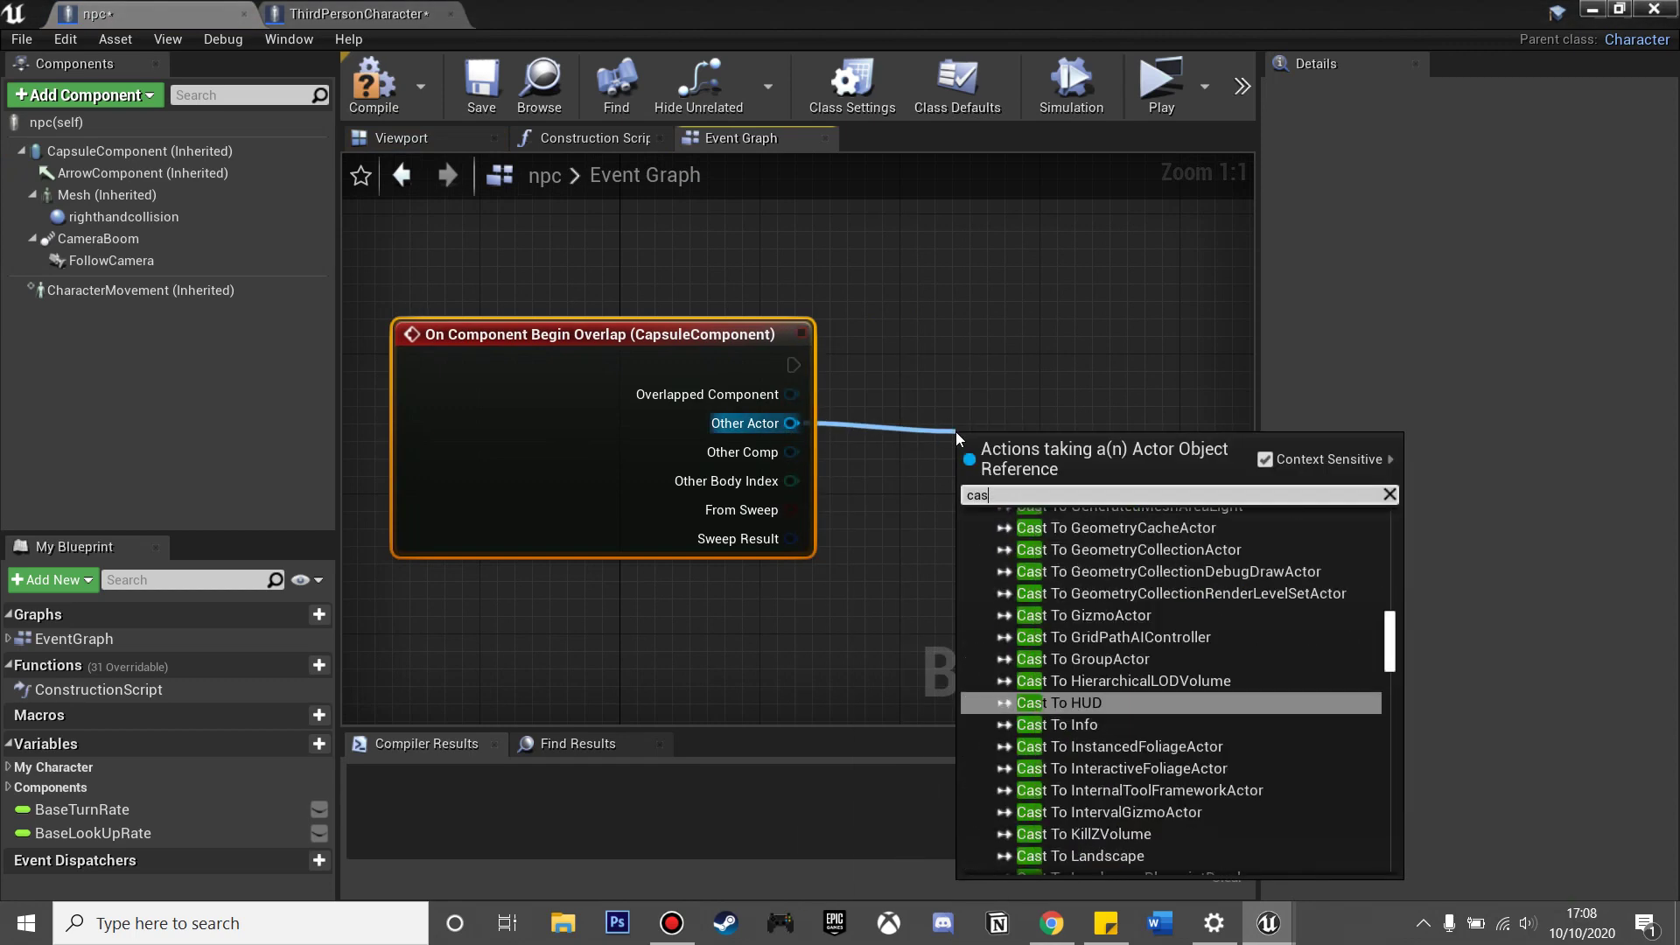
type("t to thir")
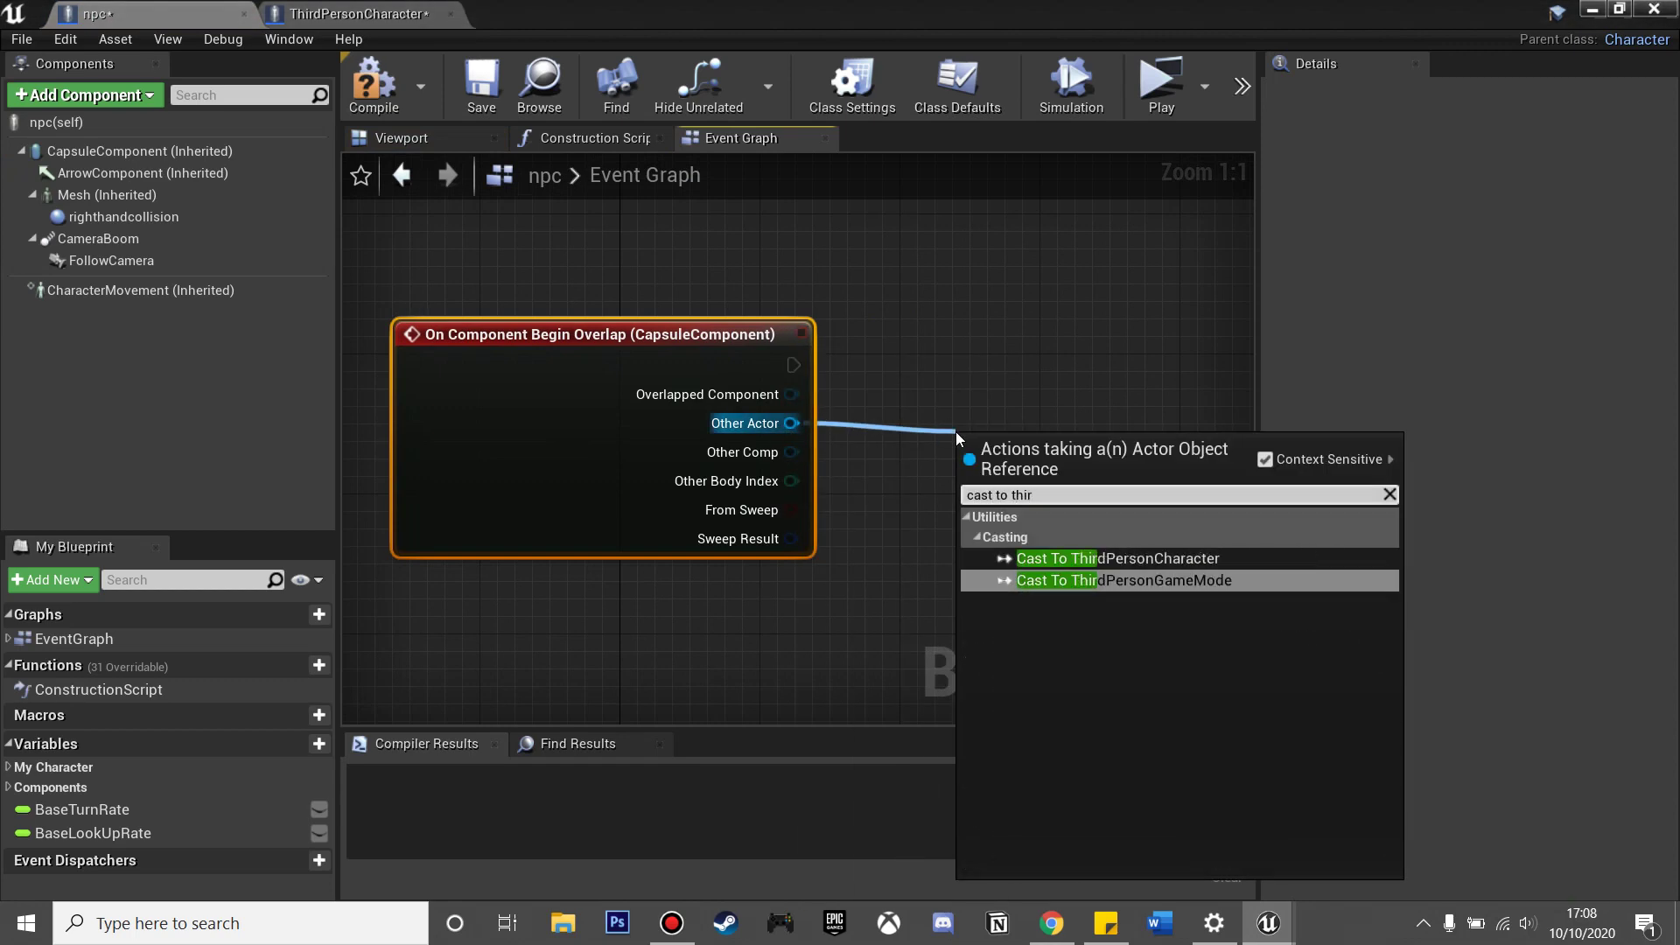
key("Up")
key("Return")
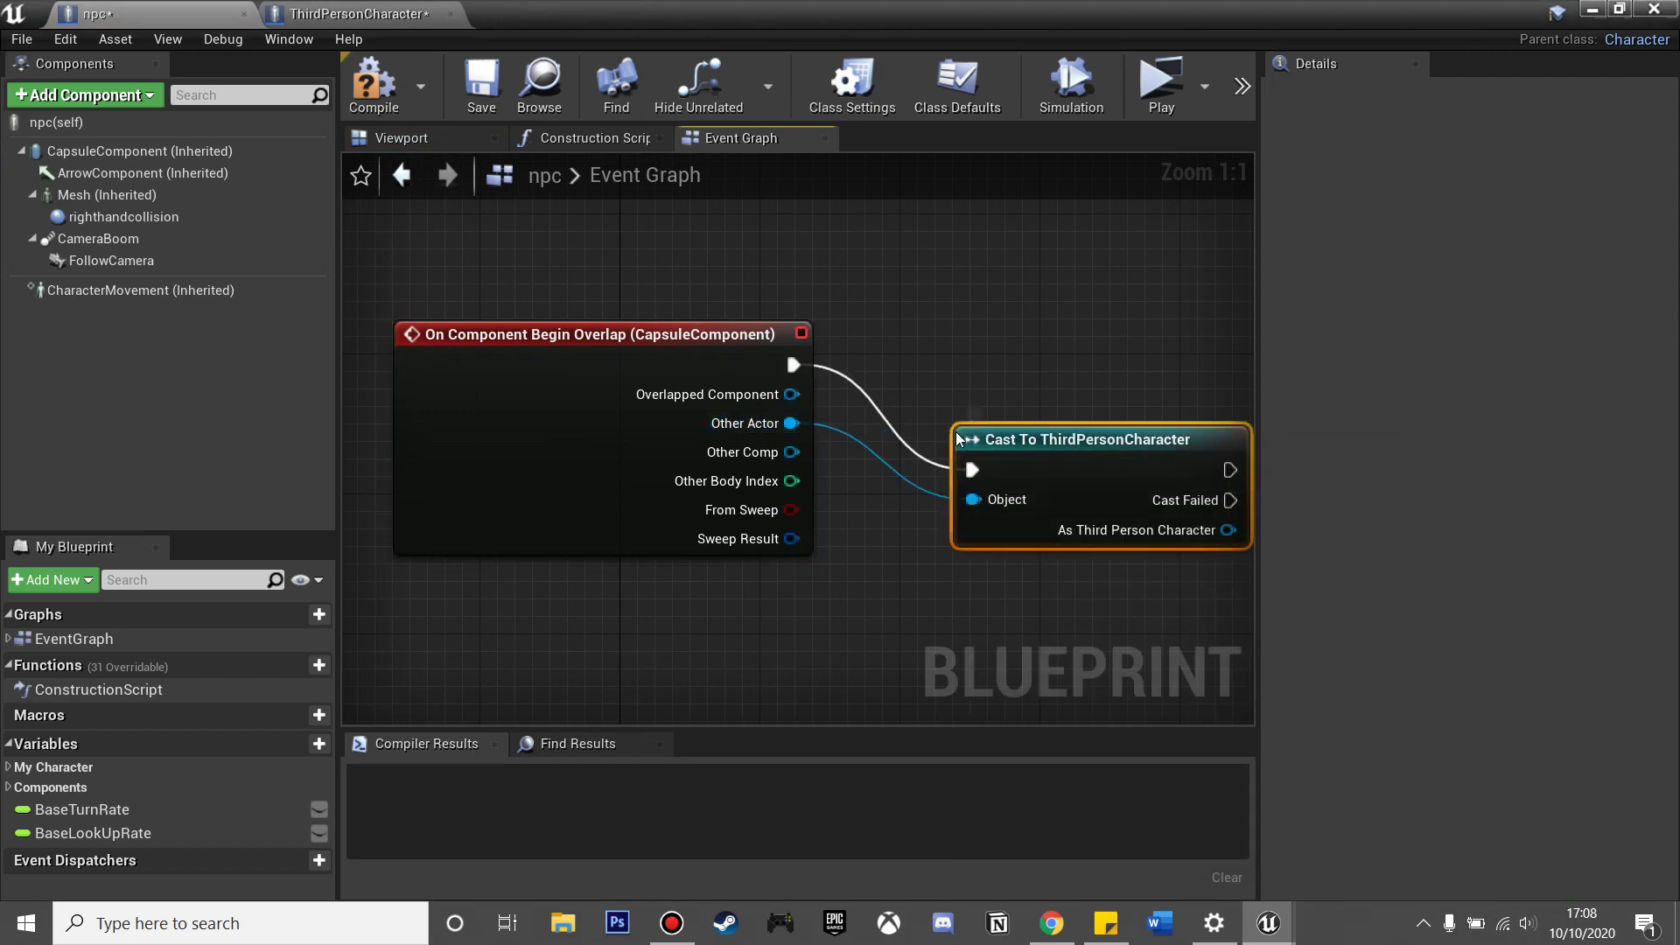
- Add a Get Righthandcollision node from the cast node's As Third Person Character output
right_click_drag(806, 364, 525, 345)
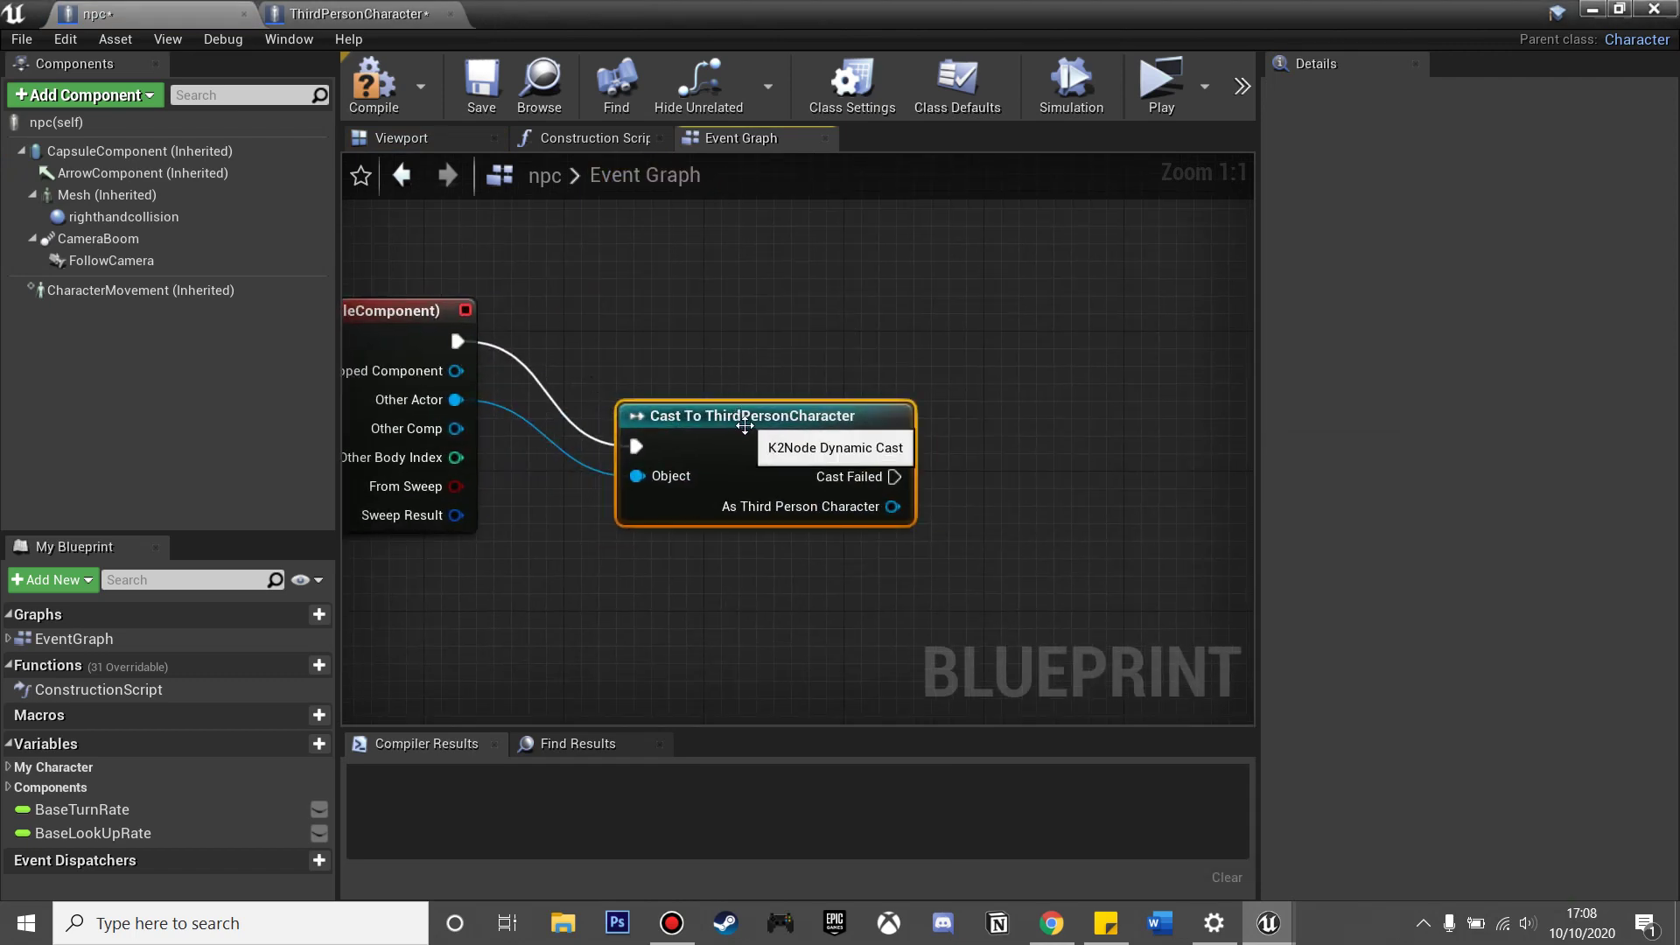
right_click_drag(744, 442, 707, 342)
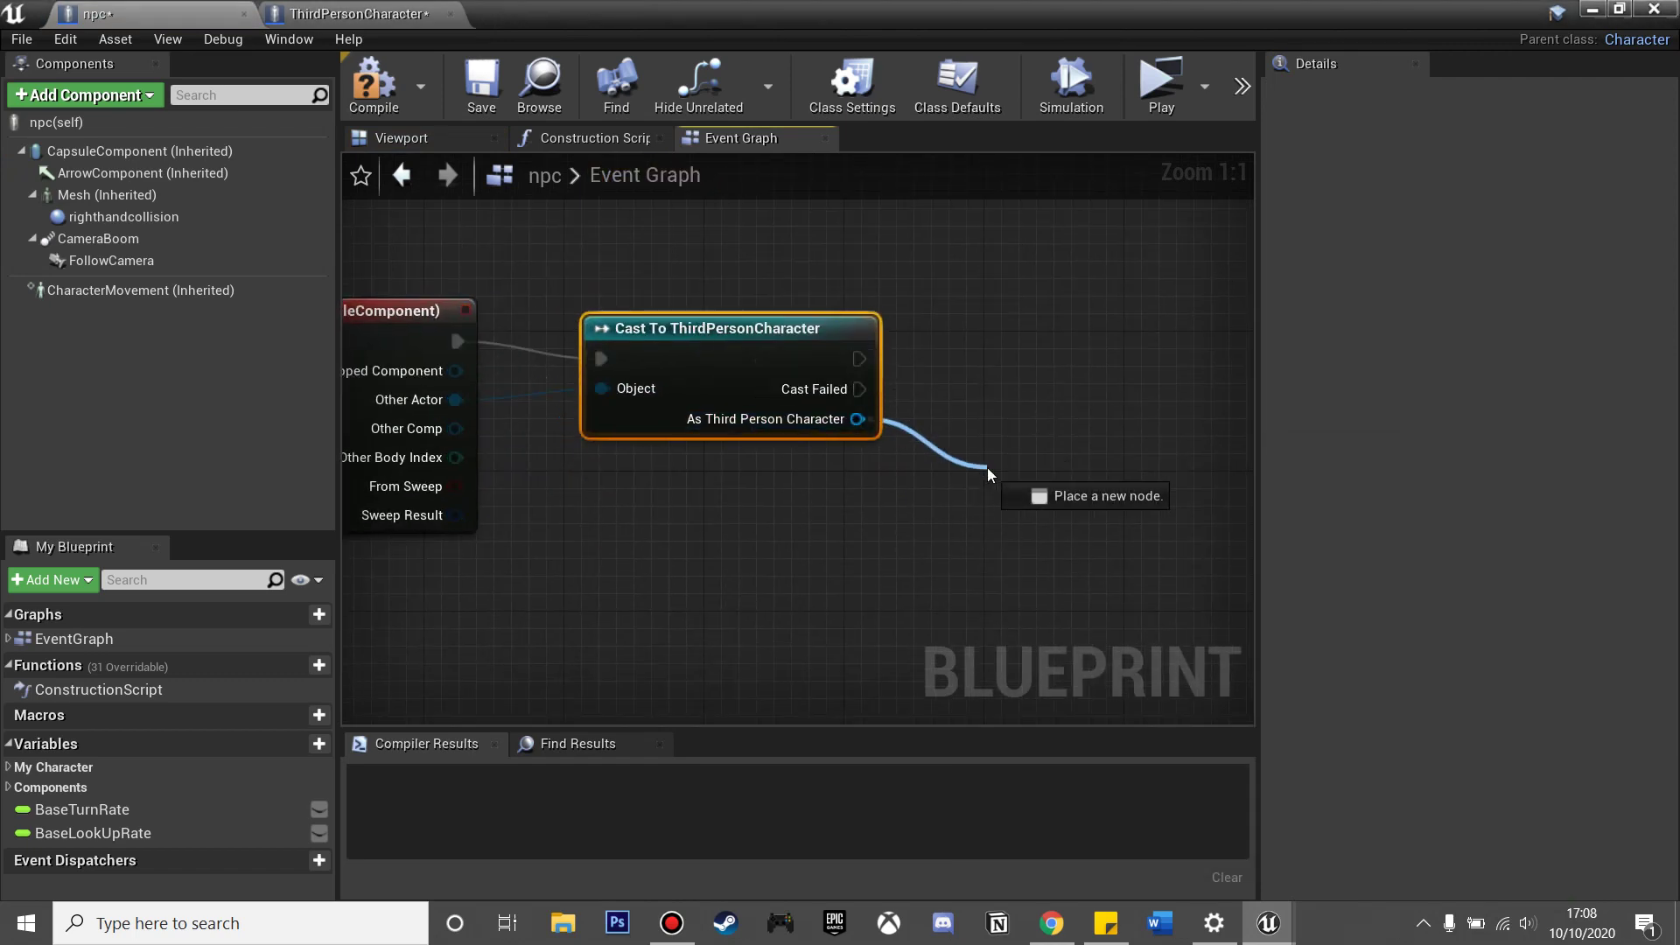
left_click_drag(988, 467, 987, 468)
type("get ri")
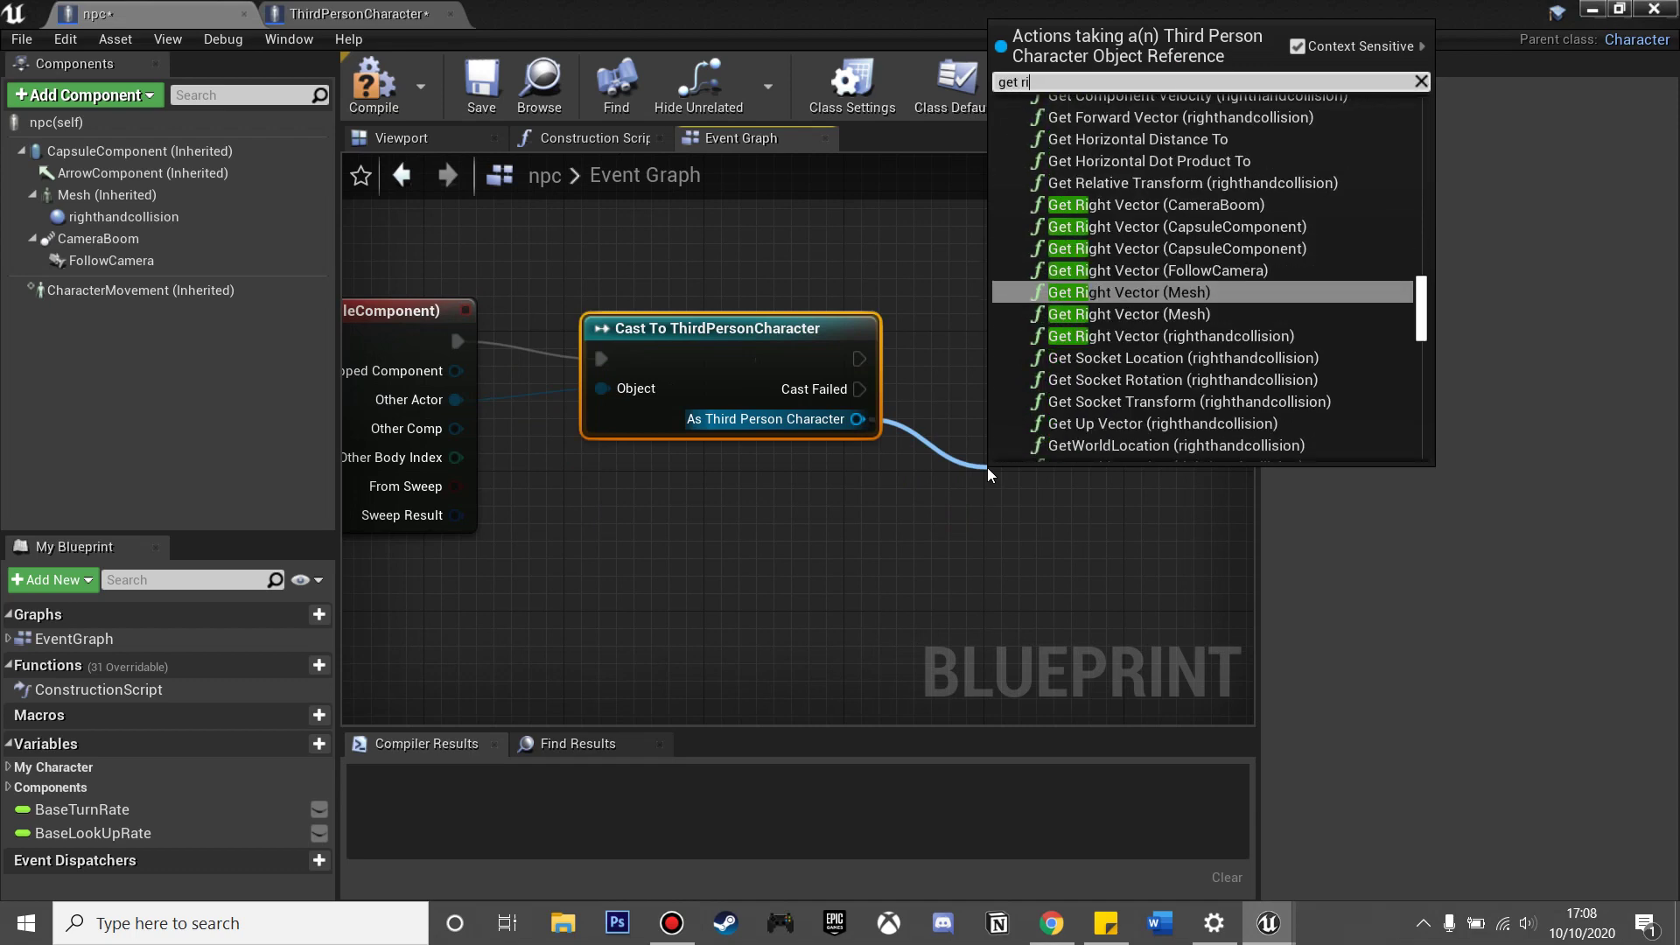
type("ght hand col")
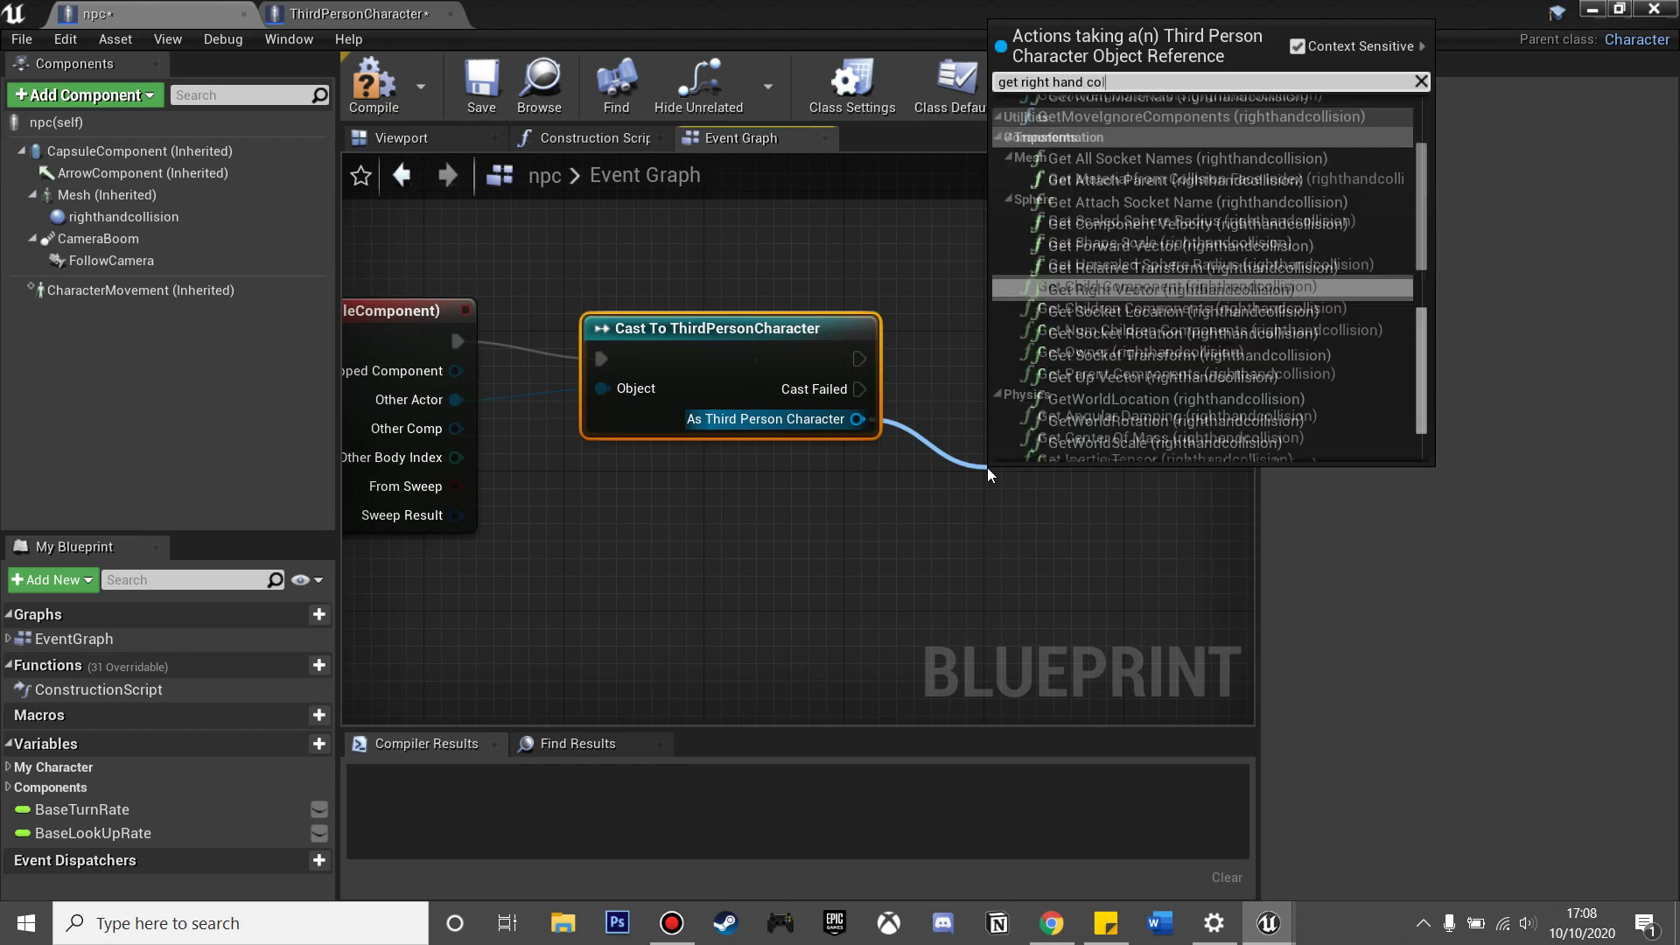
type("l")
scroll(1184, 345, "down", 2)
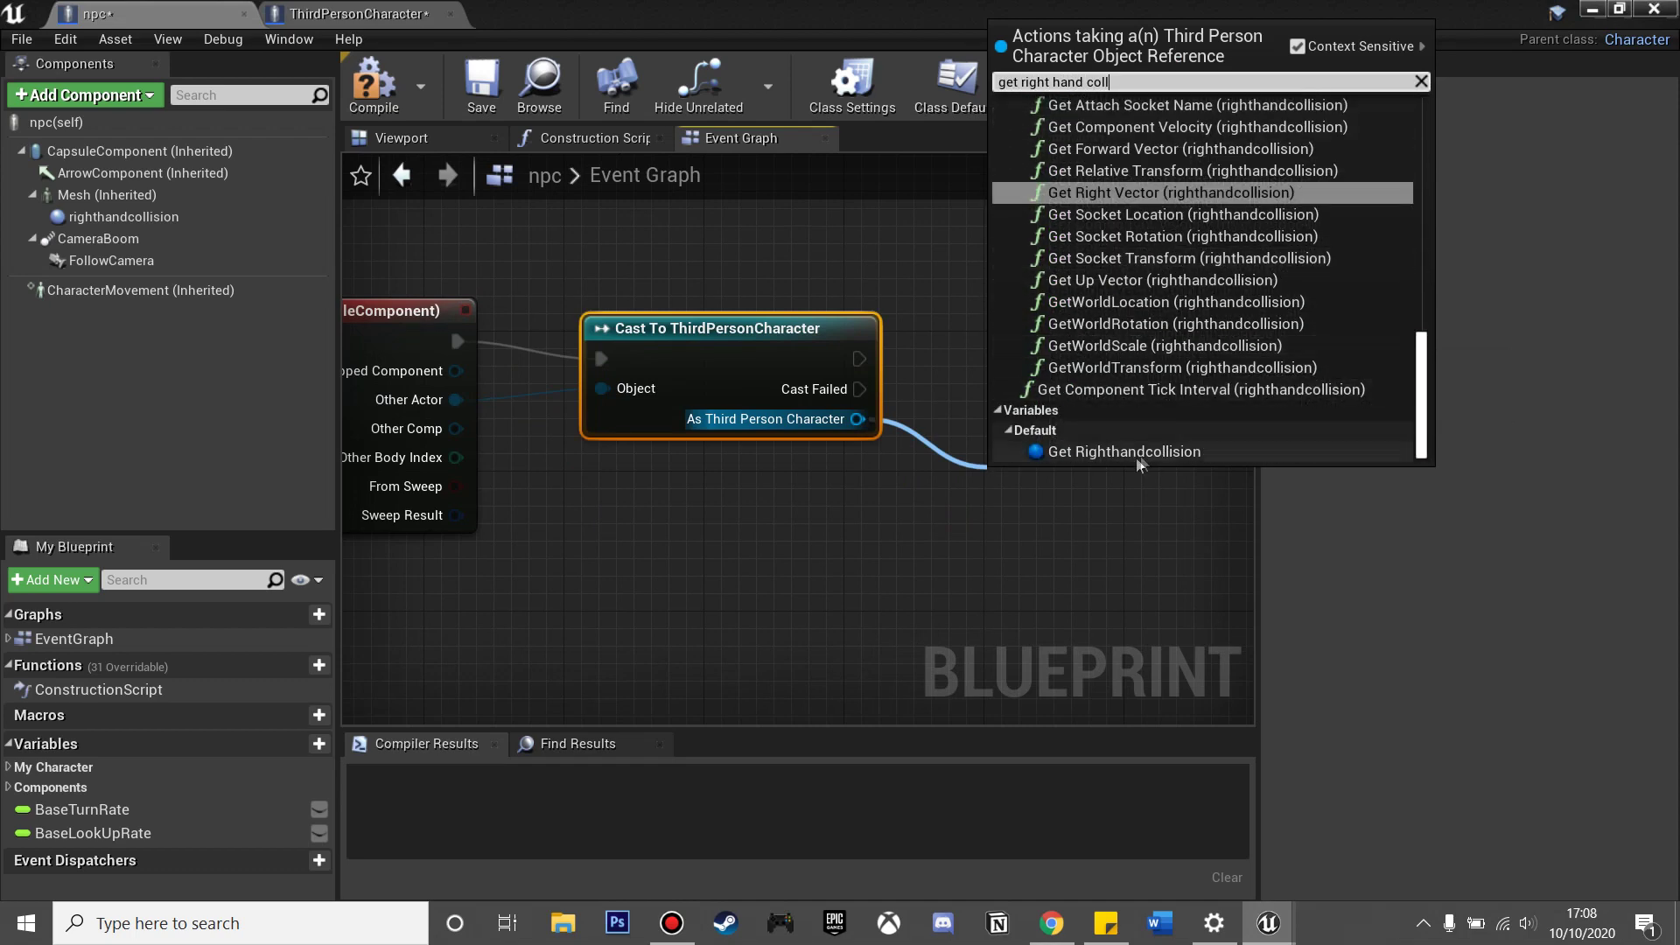
left_click(1125, 452)
- Add an Is Overlapping Actor node targeting the Righthandcollision reference
right_click_drag(1059, 589, 778, 545)
right_click(777, 544)
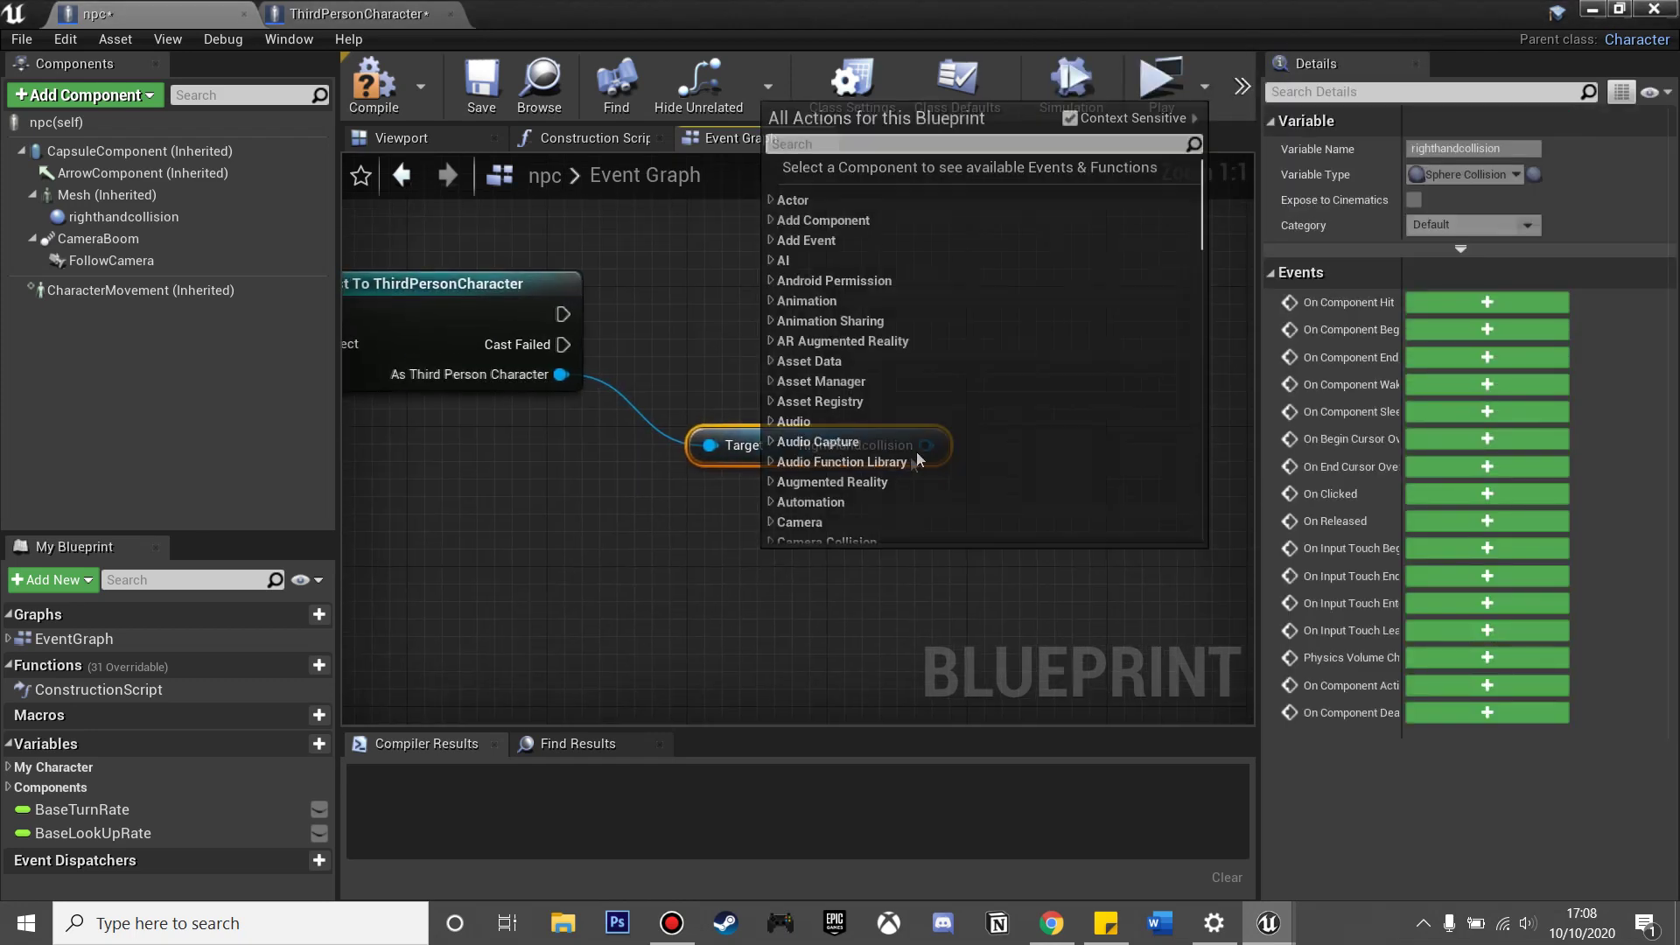
left_click(669, 481)
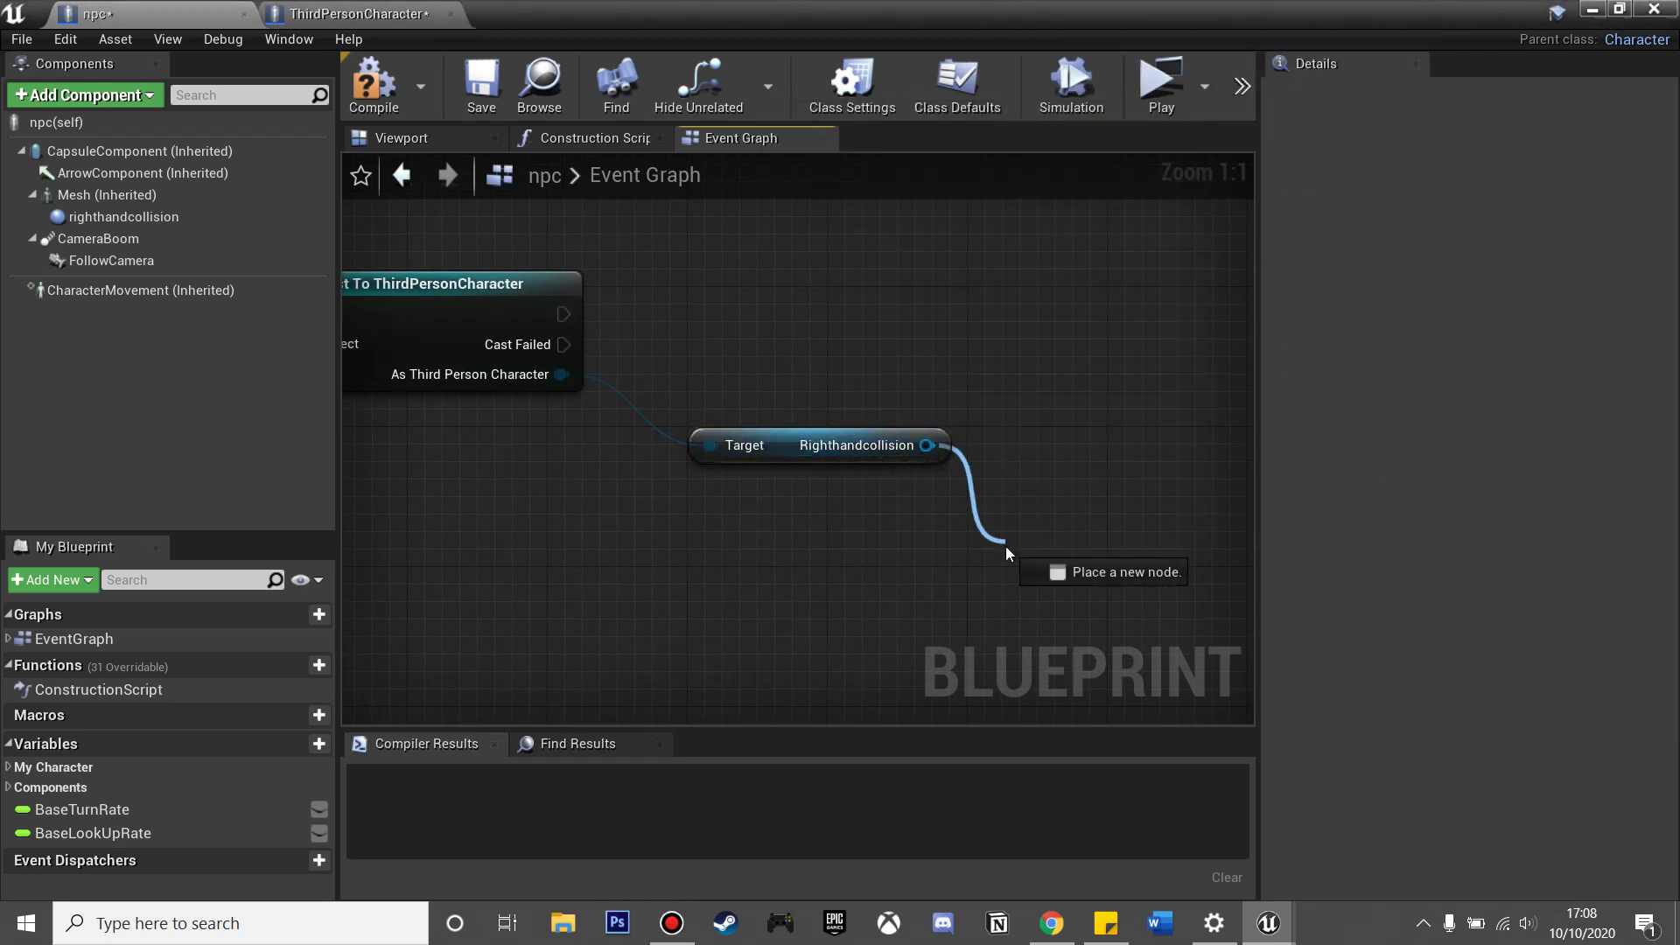
left_click_drag(1005, 546, 1005, 546)
type("is over")
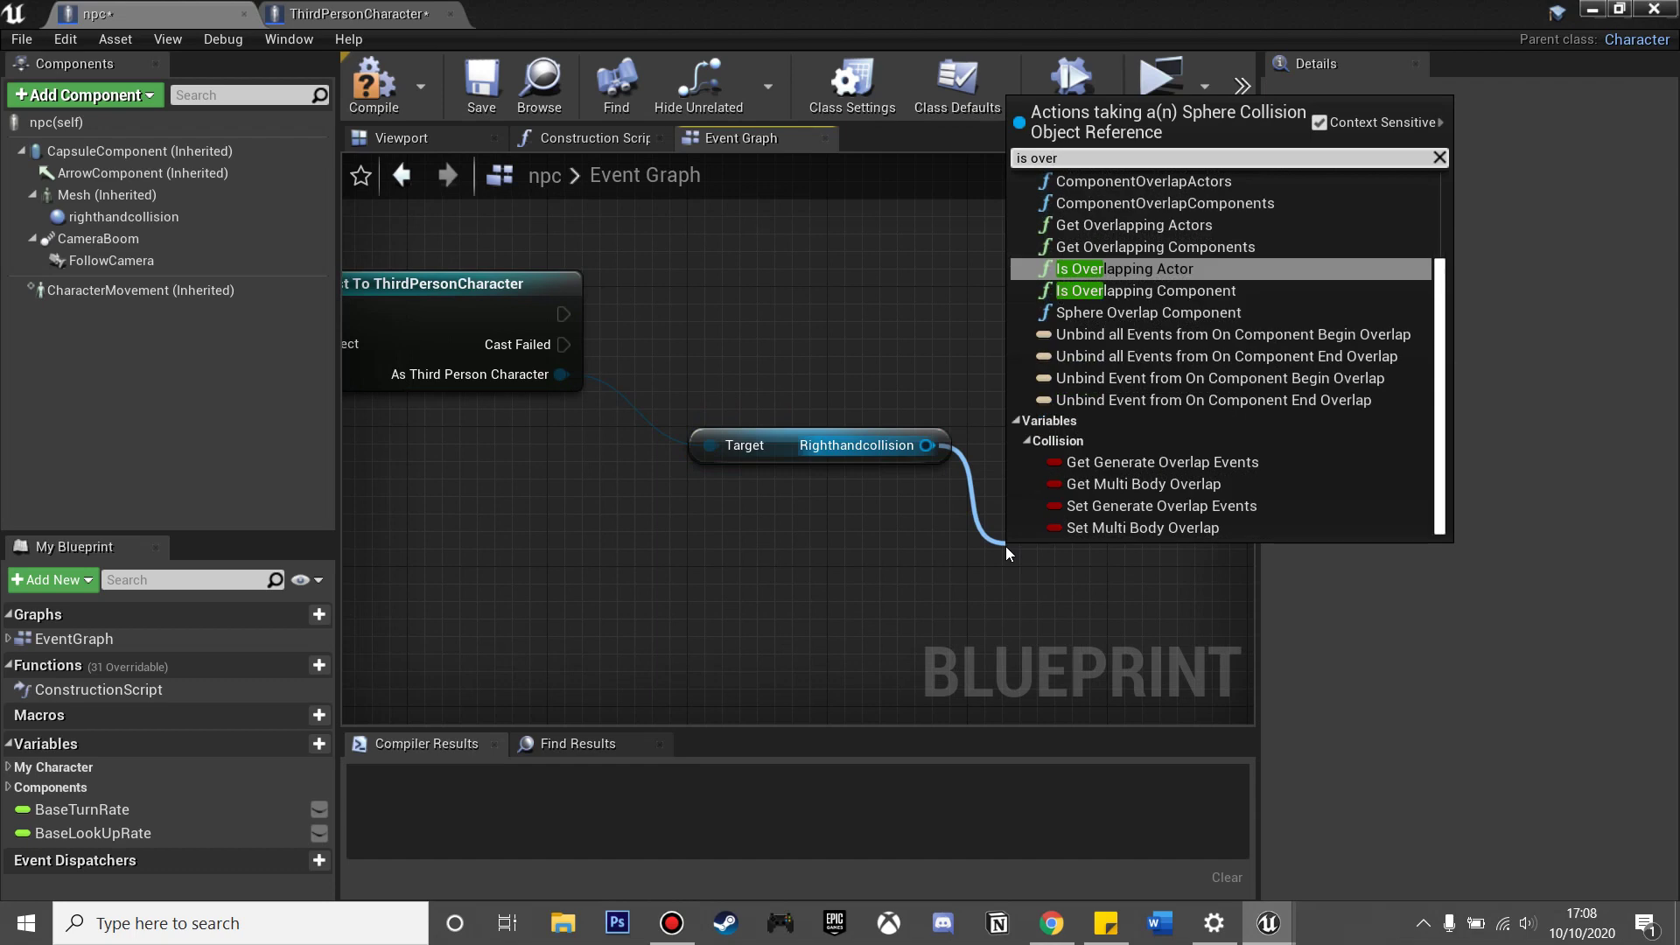
key("Return")
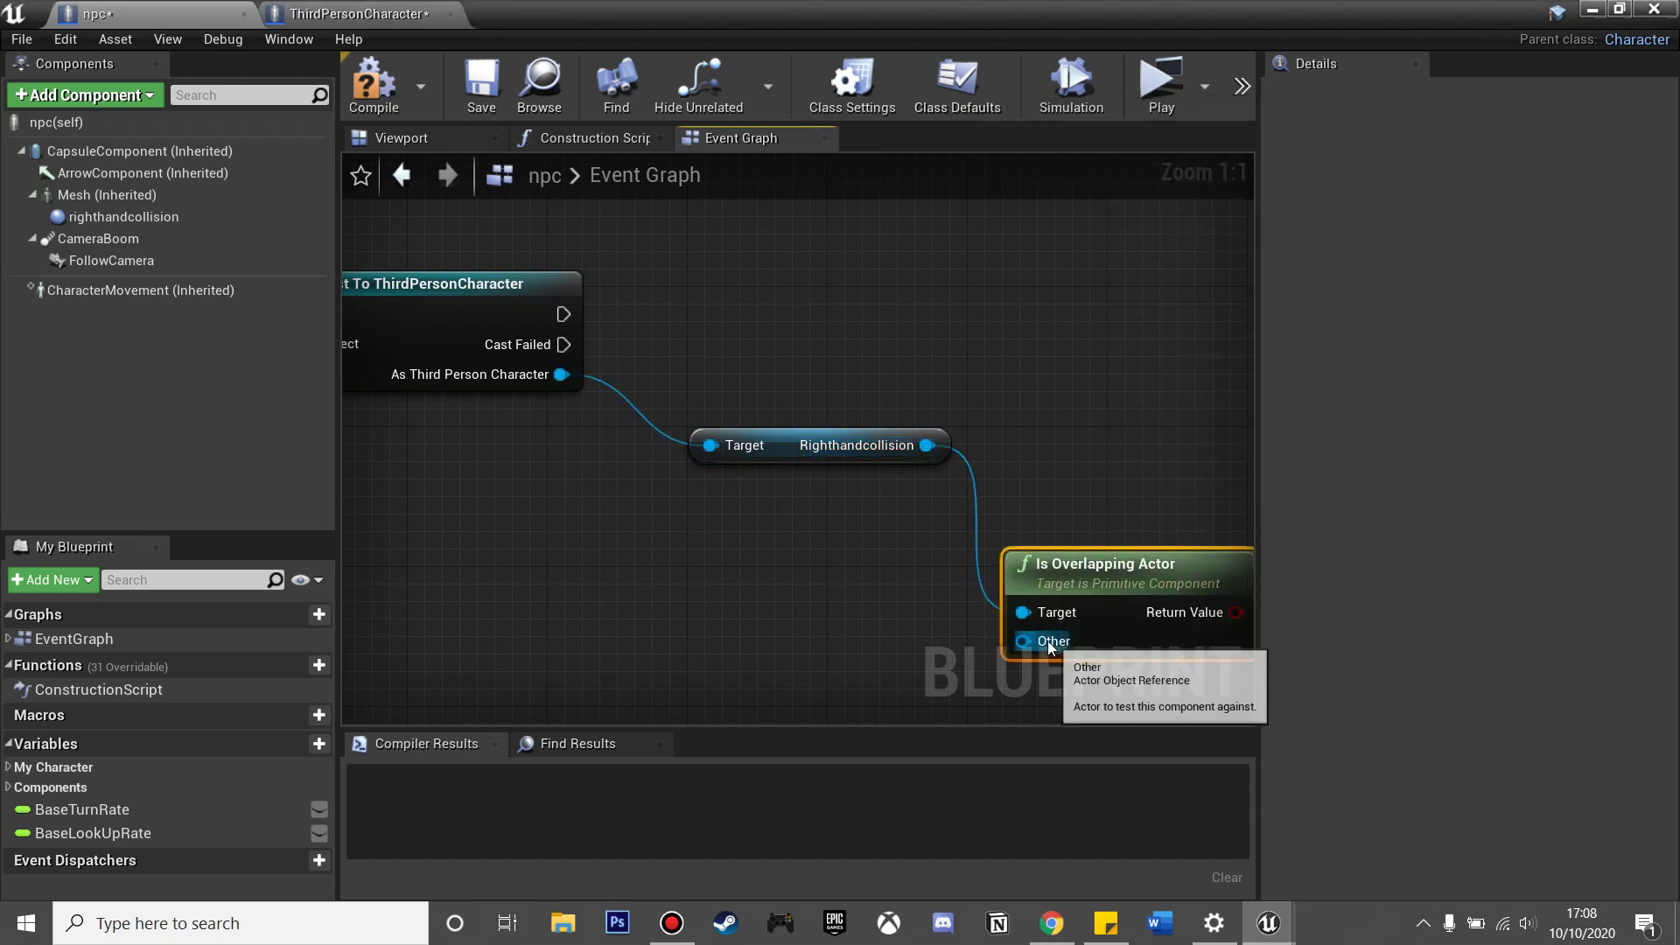
- Connect a reference to self to the Other input of the Is Overlapping Actor node
left_click_drag(1048, 641, 637, 670)
type("sel")
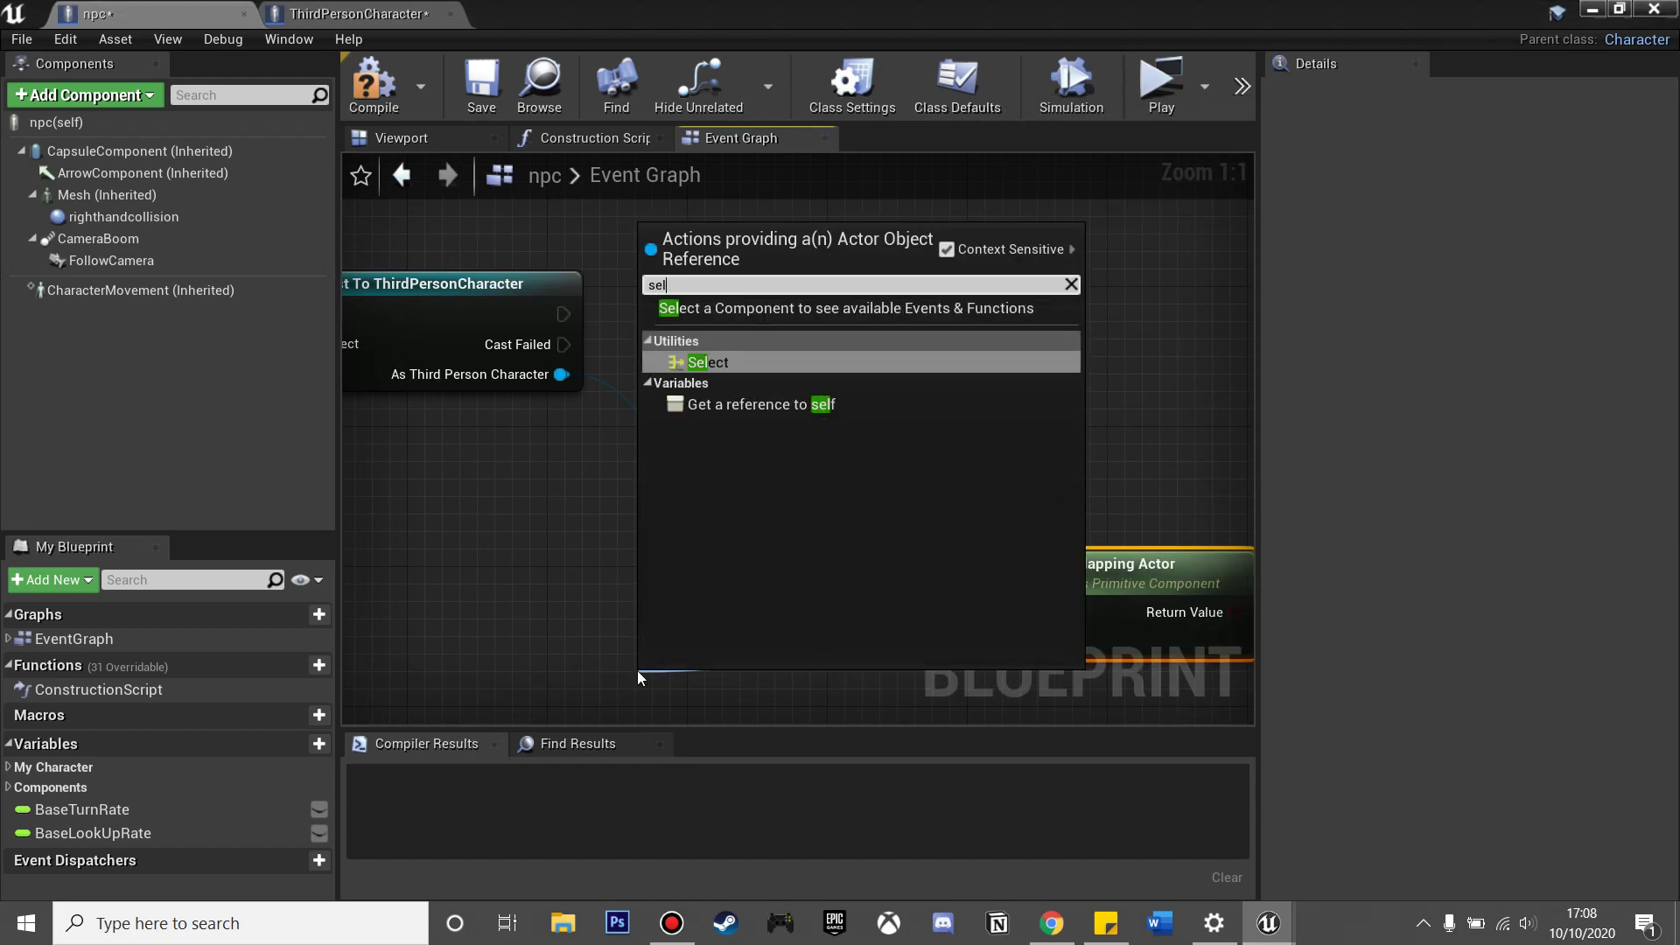
type("f")
key("Return")
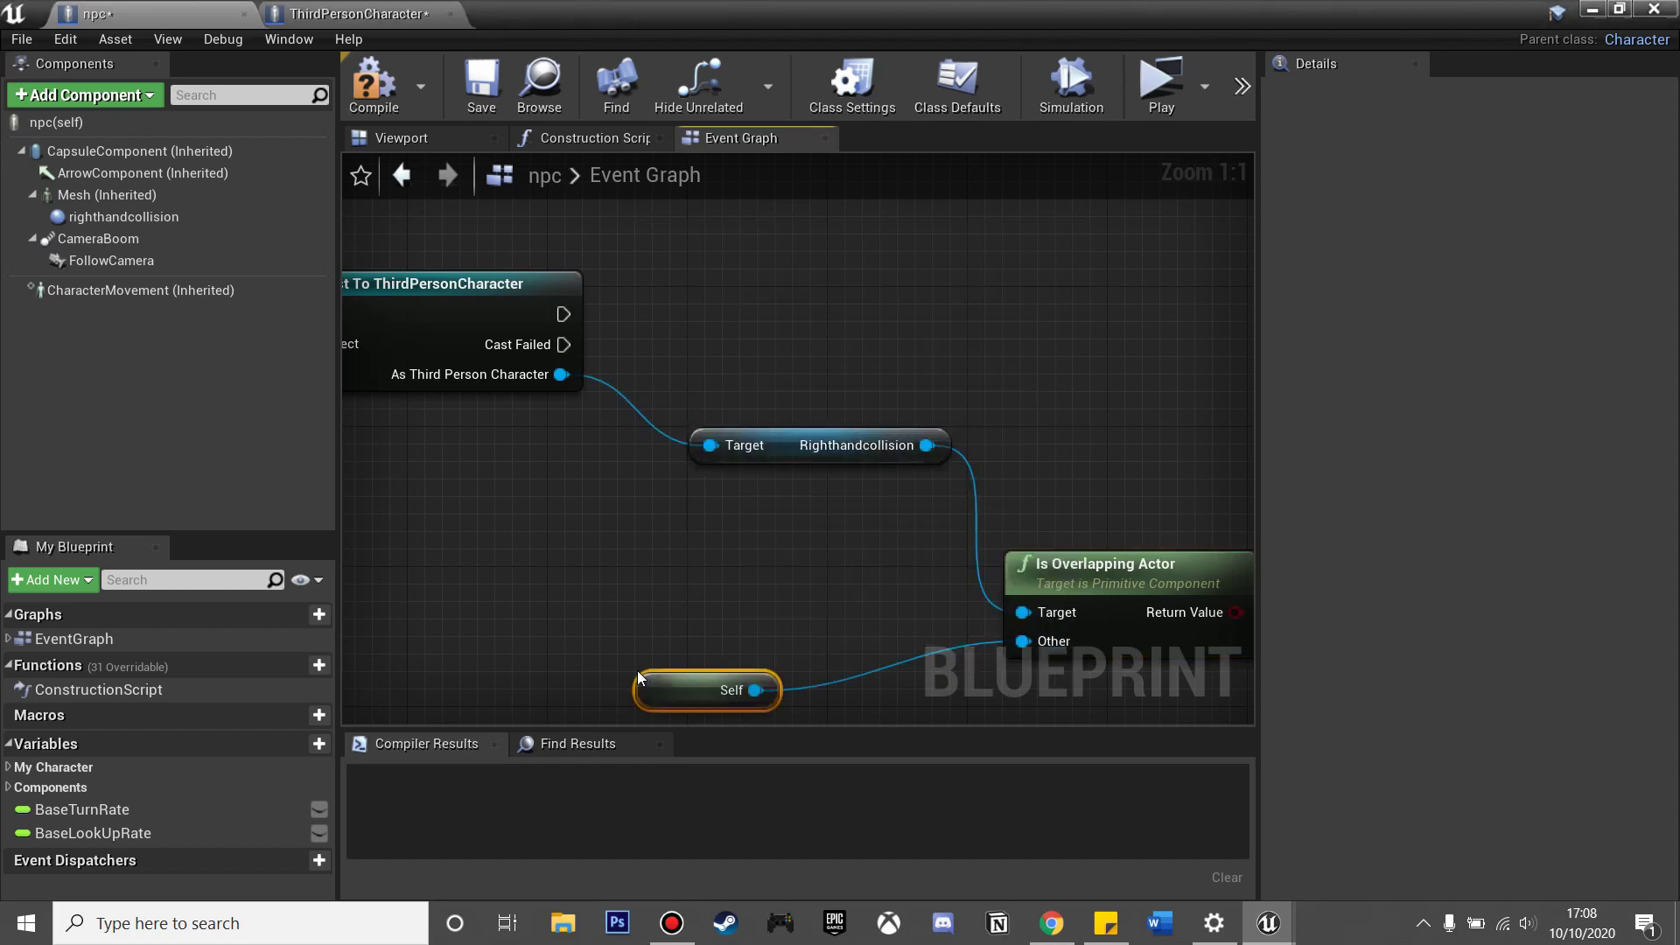
- Add a Branch after the successful cast and connect Is Overlapping Actor's Return Value to its Condition
right_click_drag(807, 539, 445, 615)
right_click(570, 391)
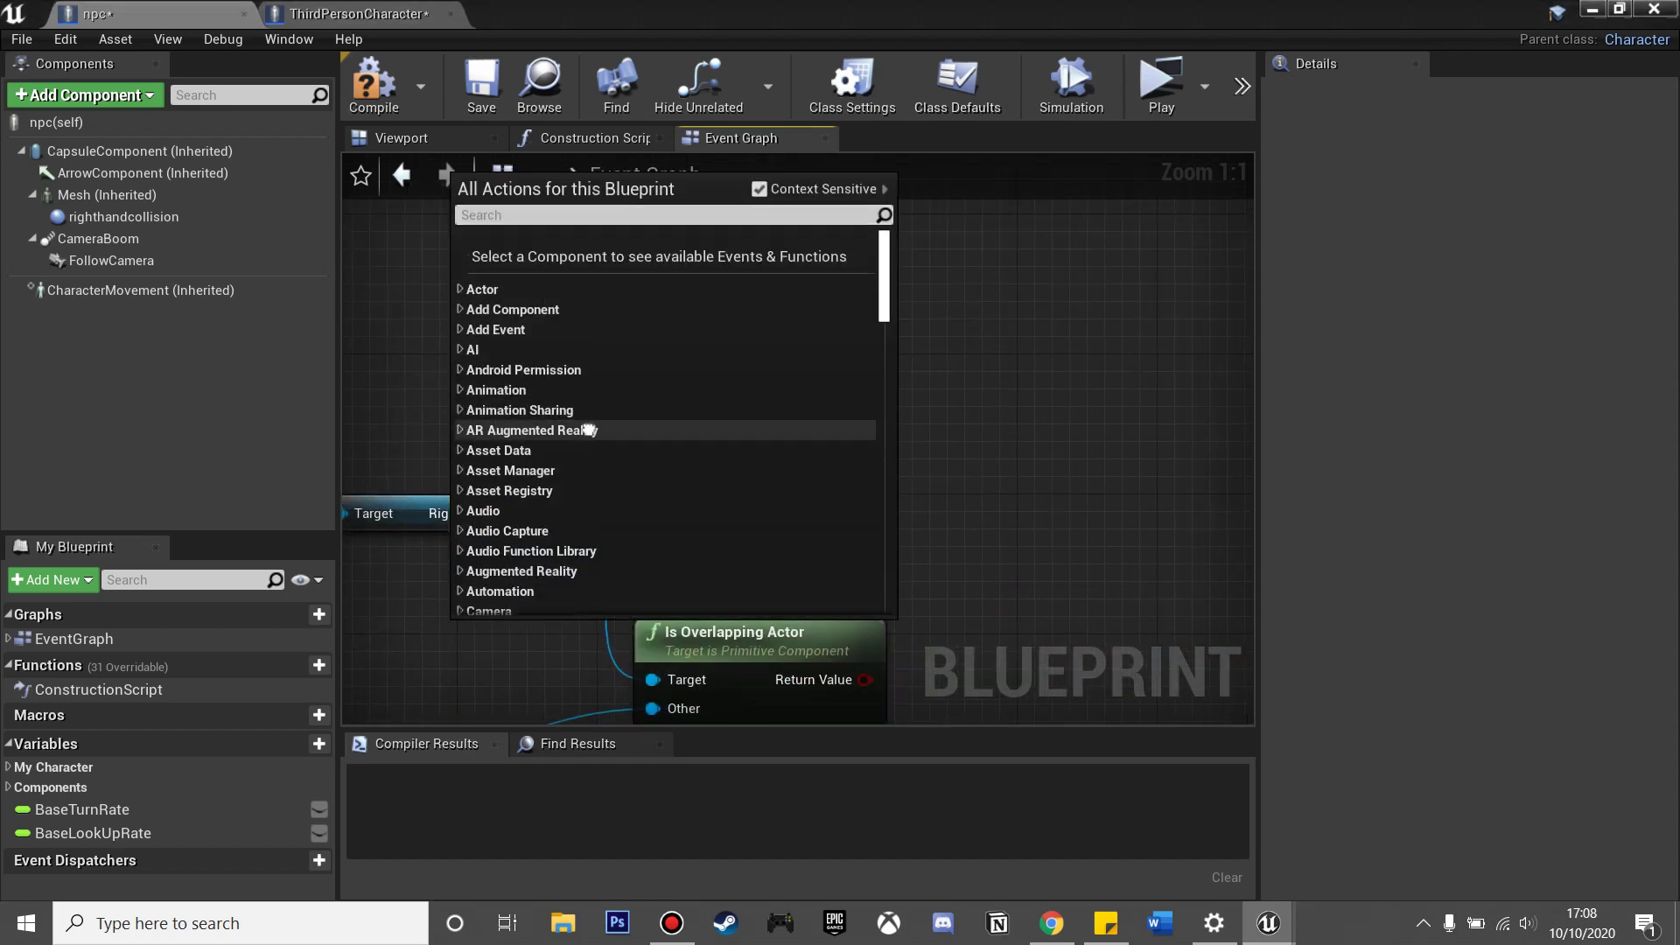
right_click_drag(361, 435, 670, 404)
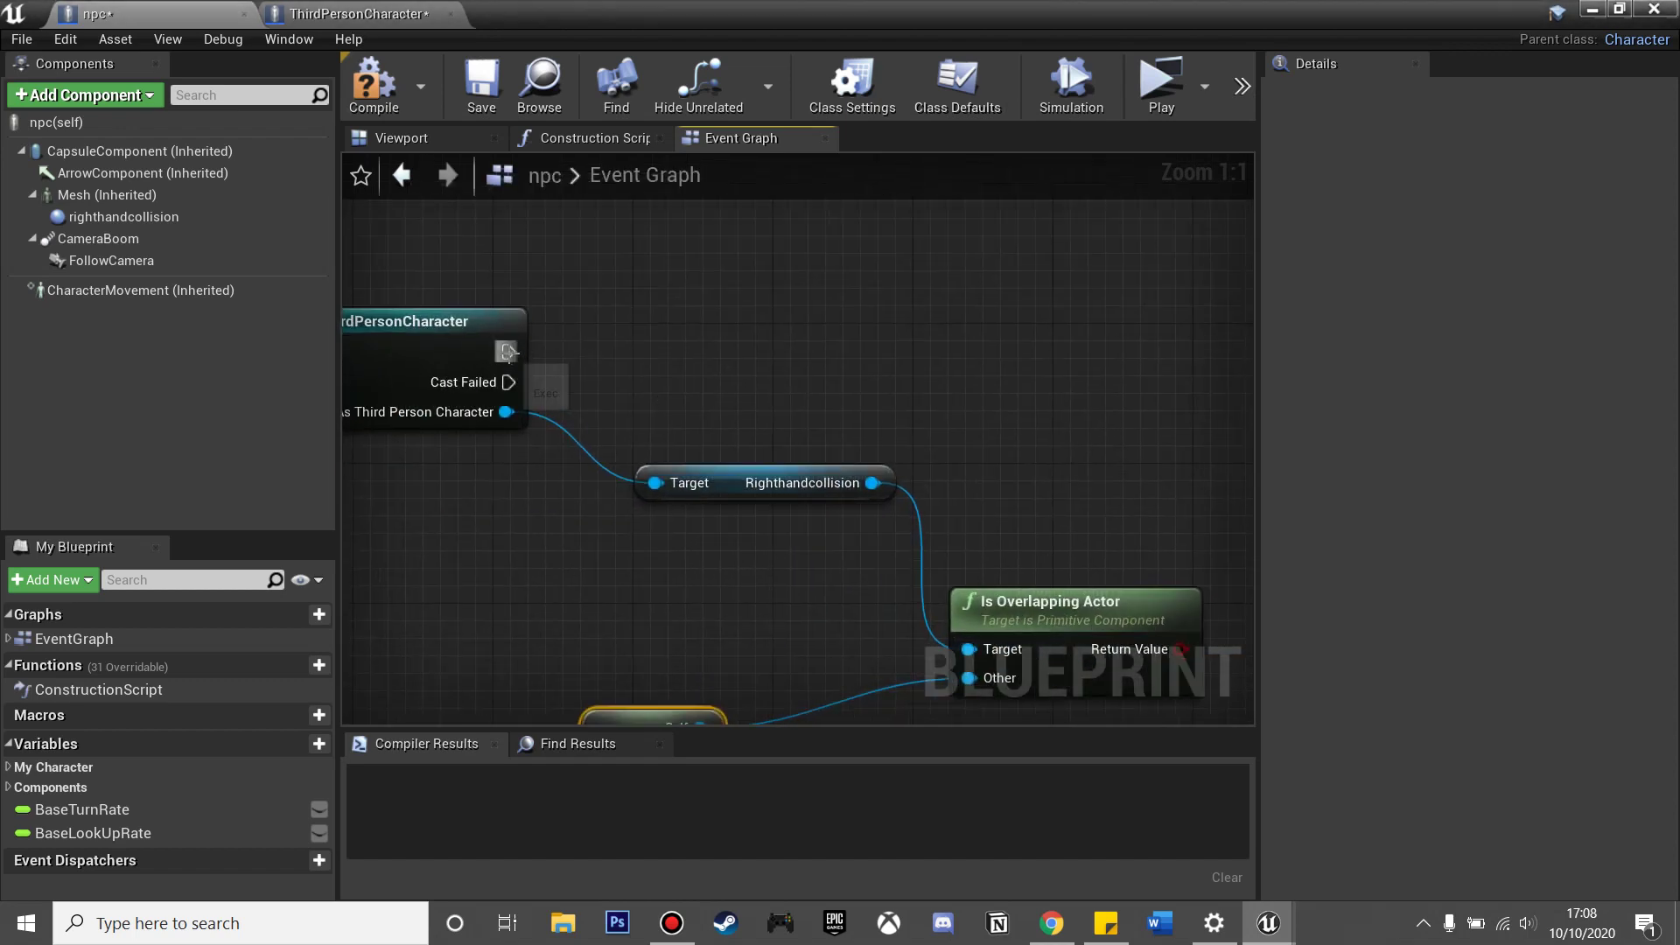
left_click_drag(911, 304, 911, 304)
type("branch")
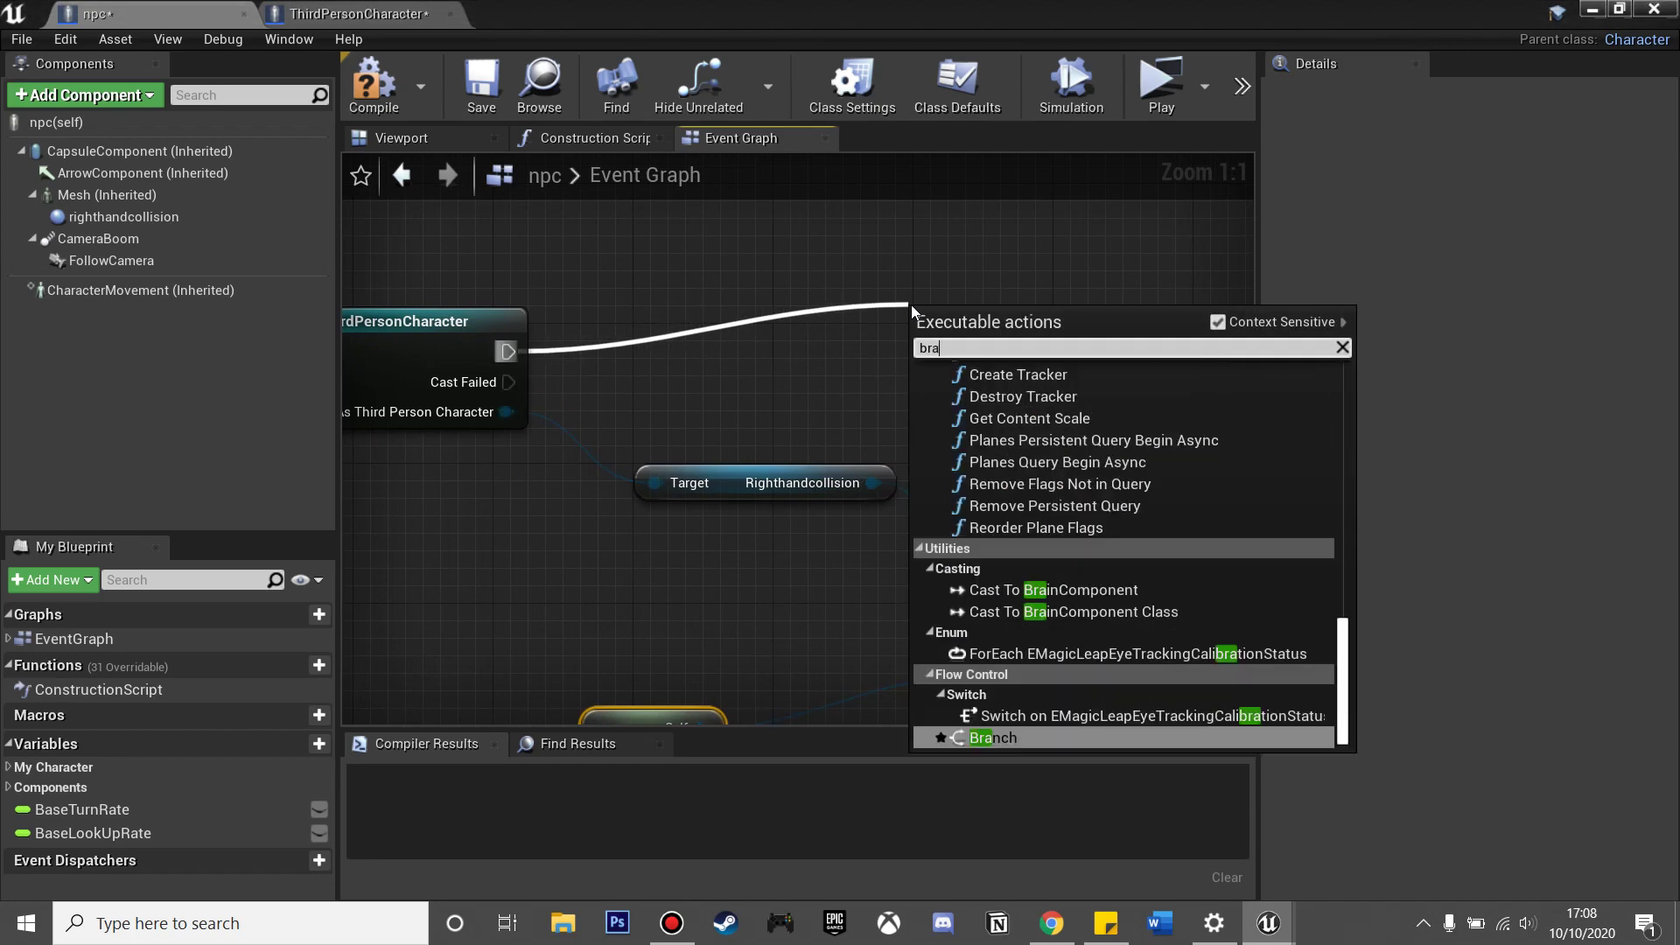
key("Return")
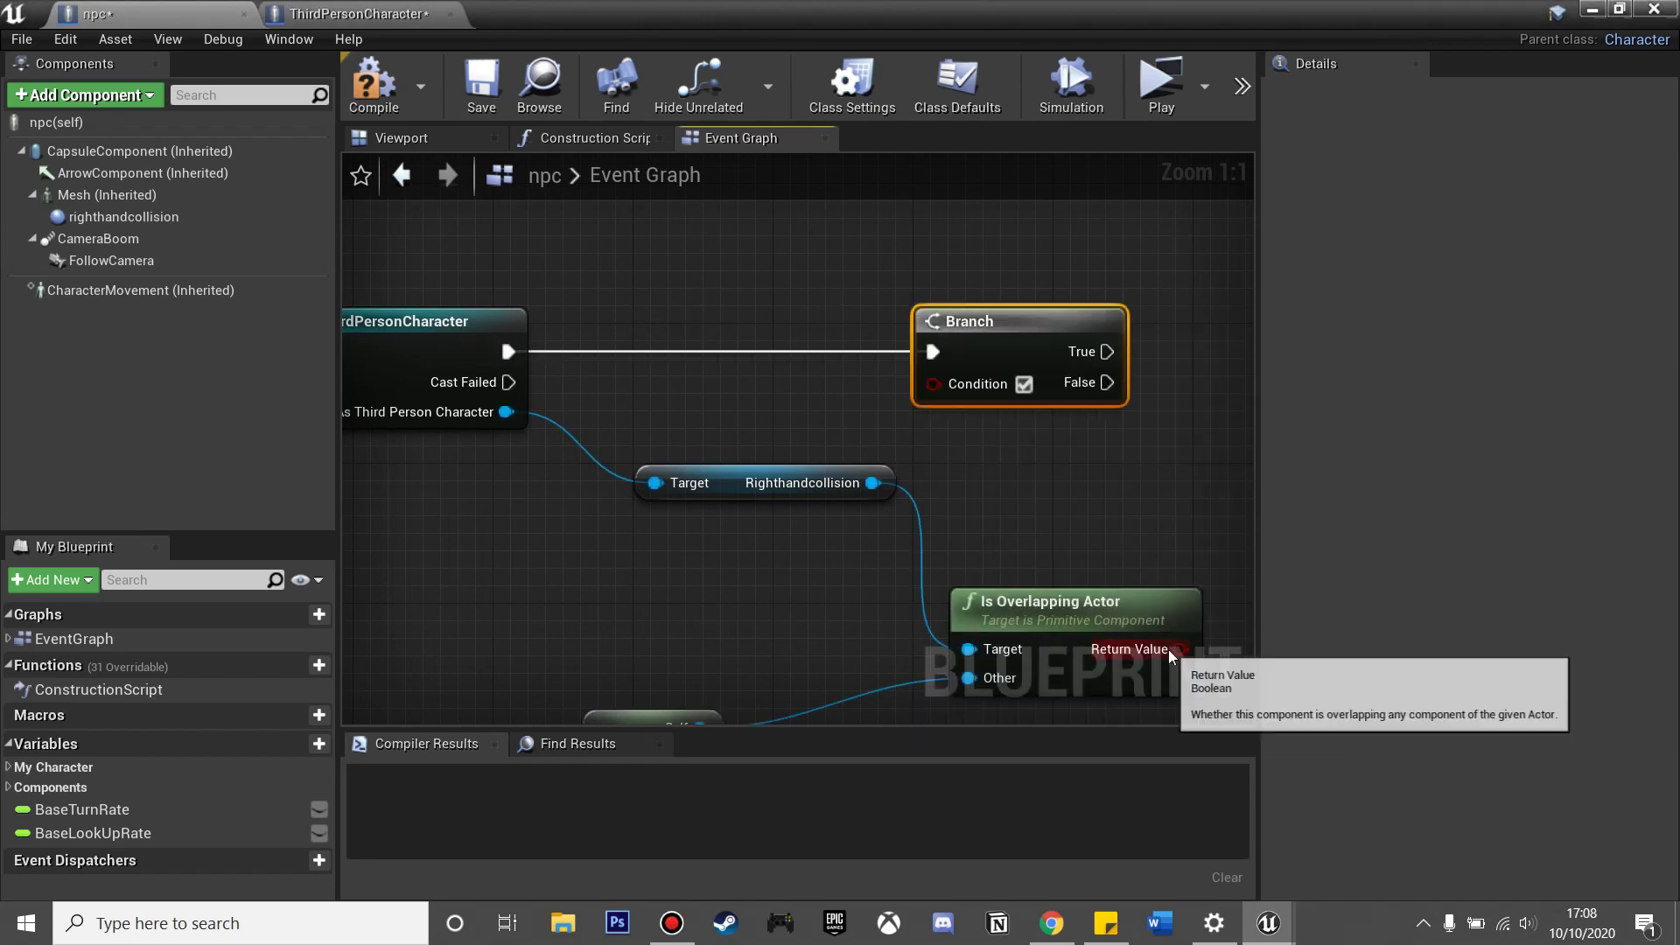
left_click_drag(1180, 649, 1000, 427)
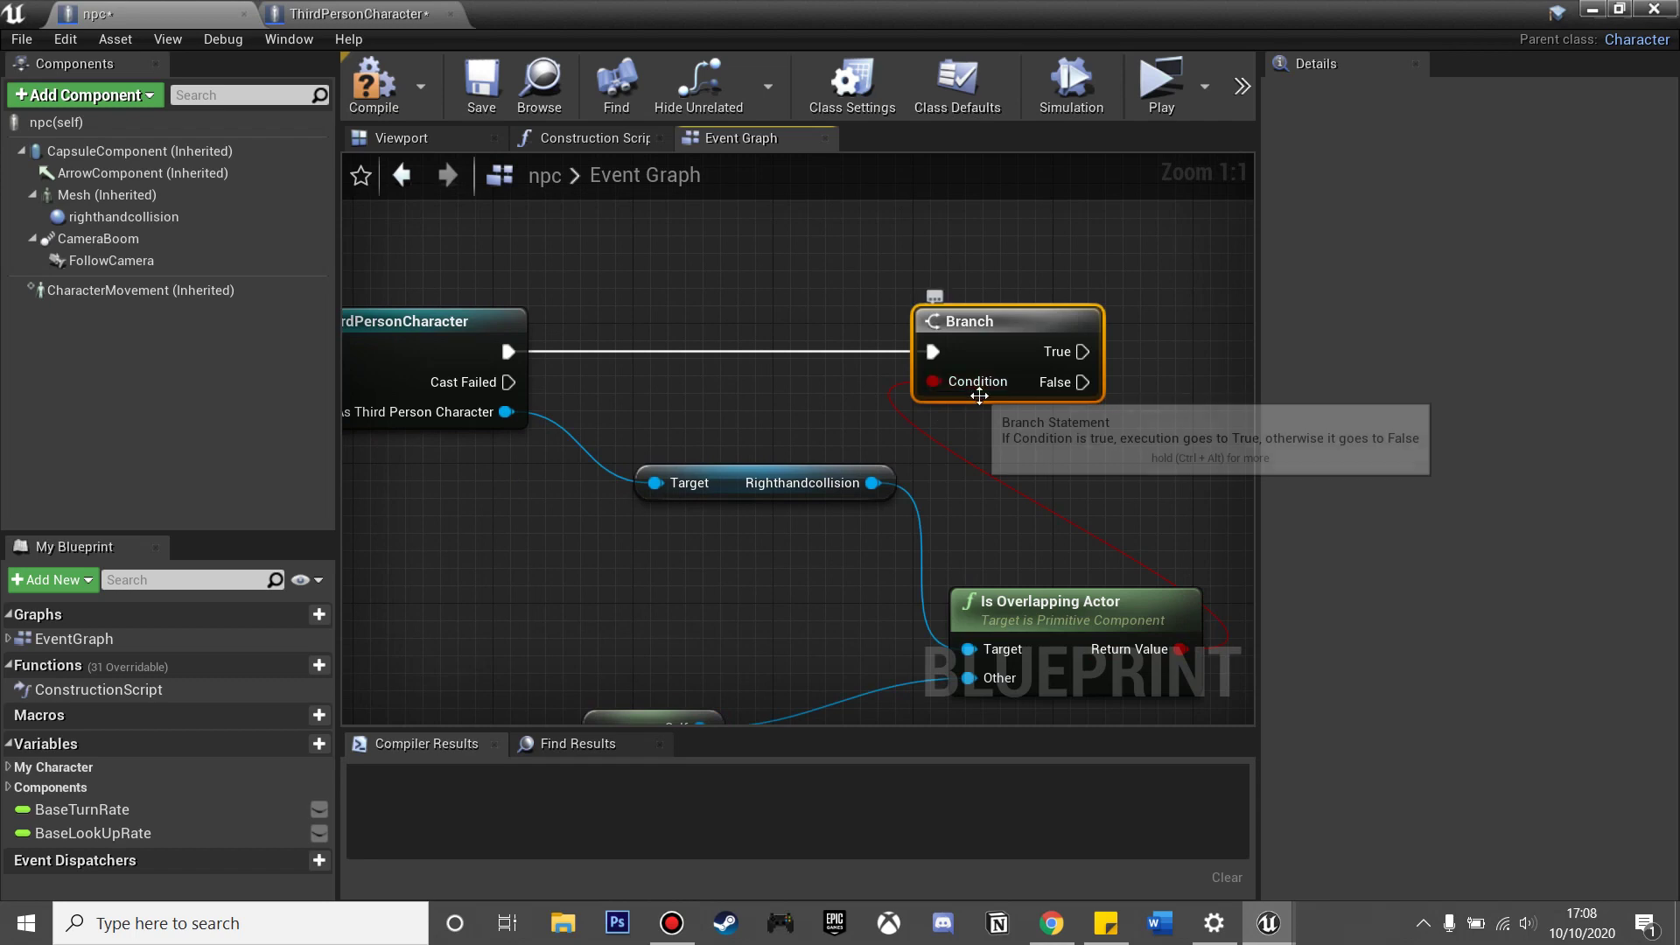
- Add a Do Once node to the True output of the Branch
right_click_drag(1031, 386, 682, 349)
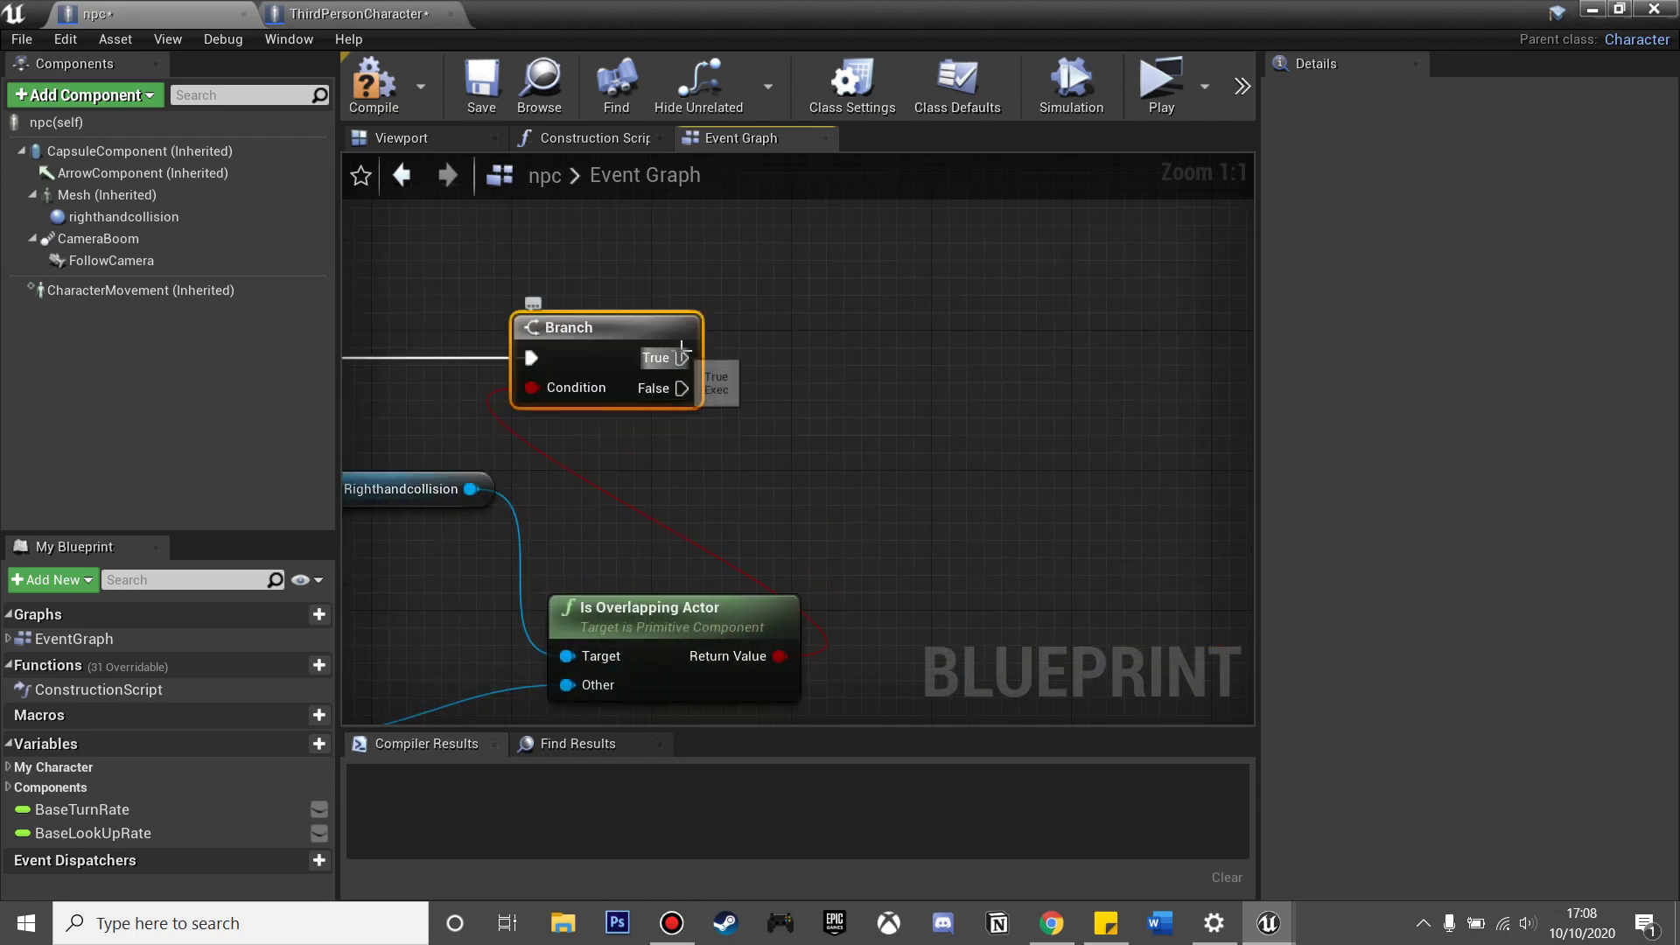
left_click_drag(881, 350, 884, 350)
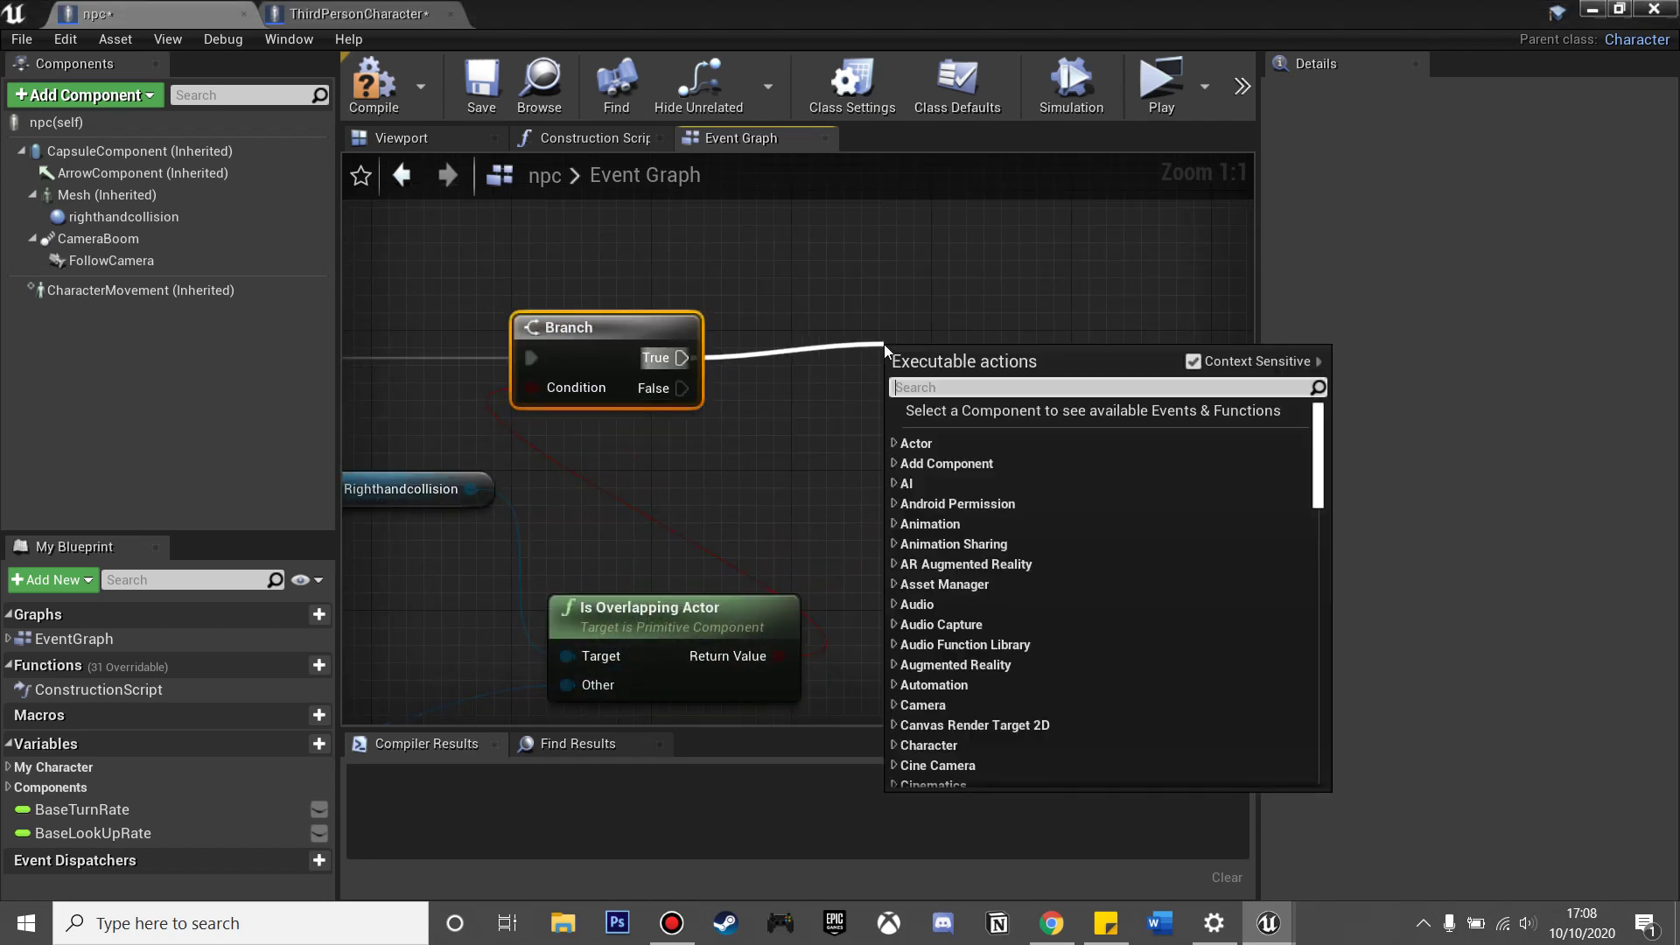
type("do onc")
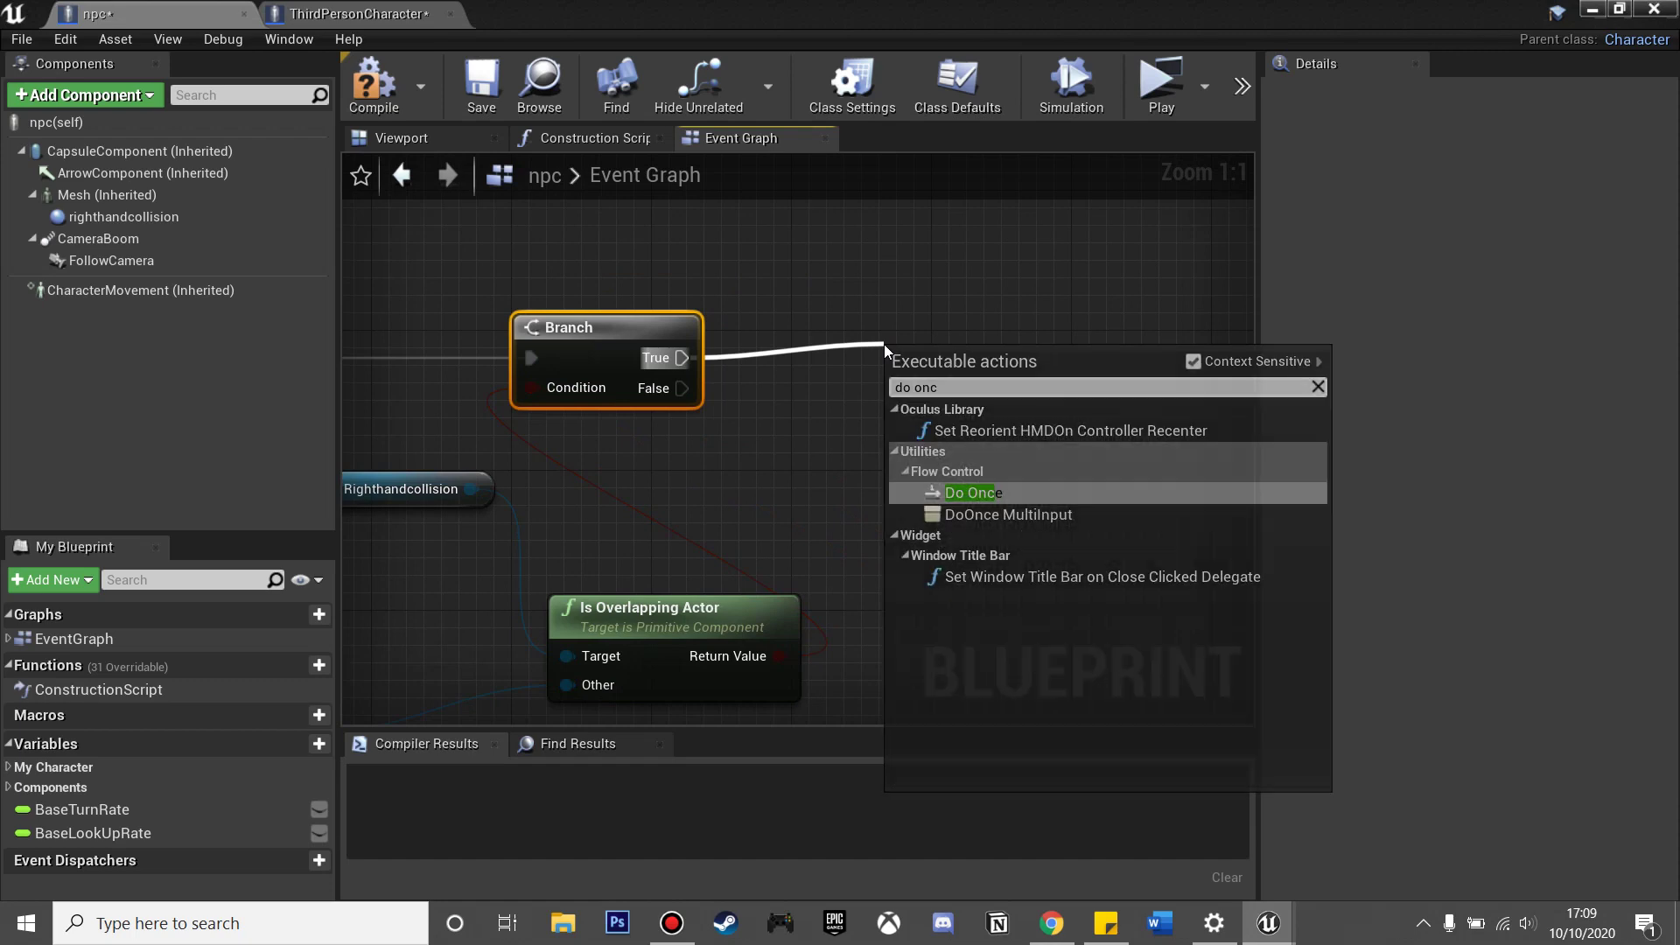
key("Return")
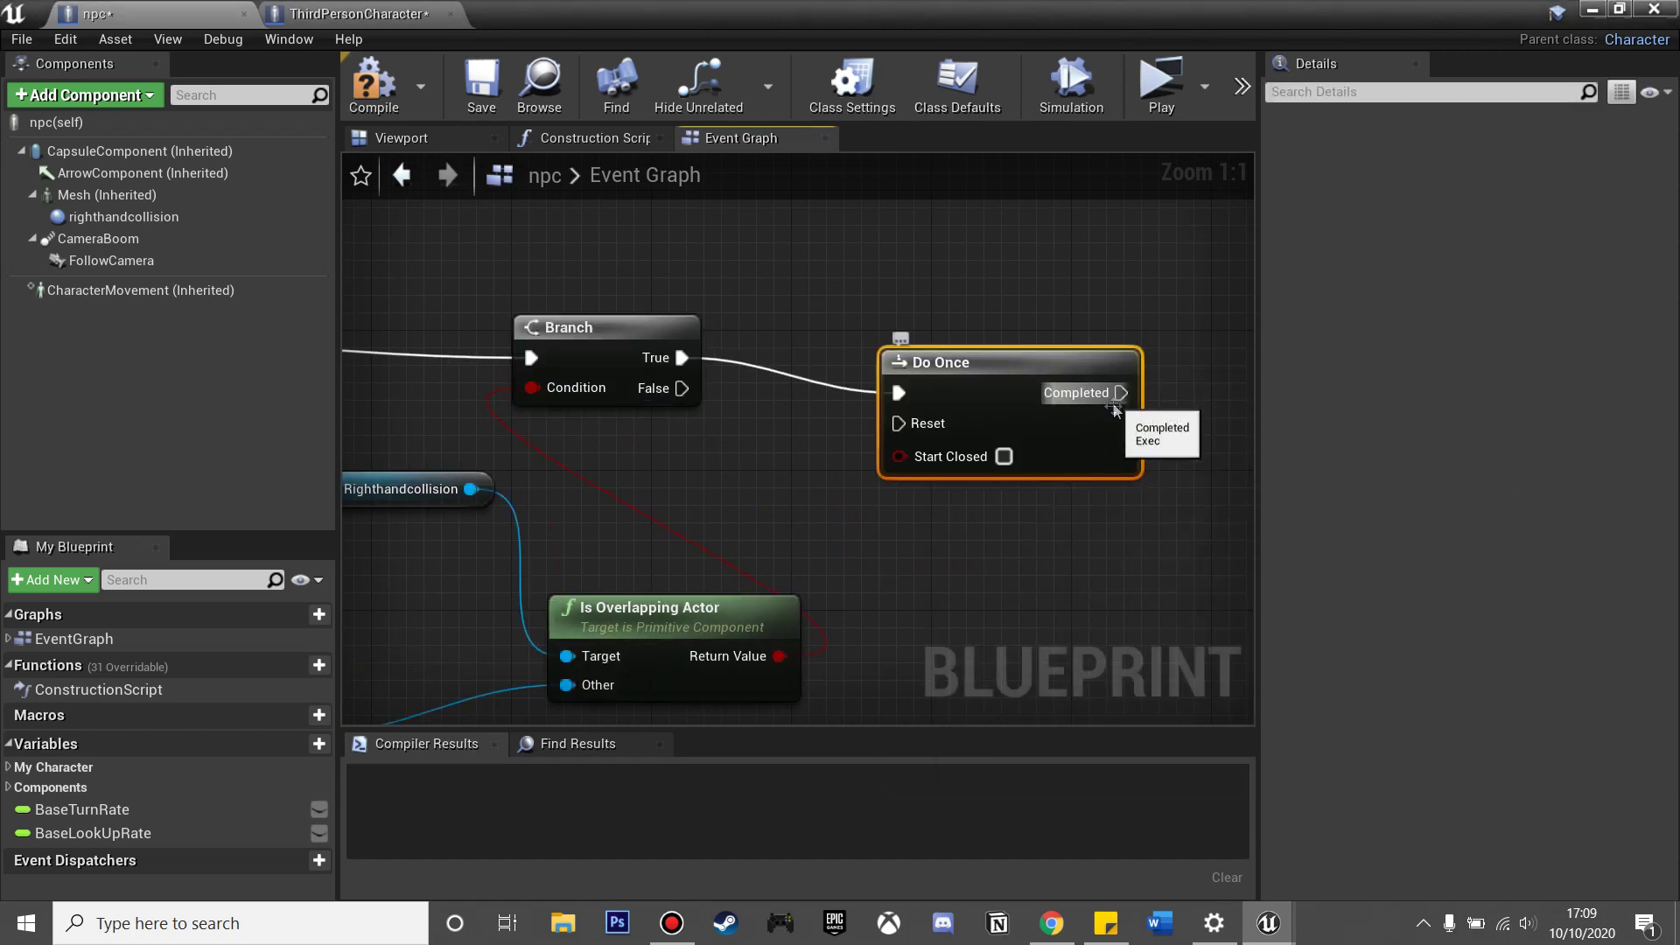
- Add a Play Anim Montage node after Do Once's Completed output and set its Anim Montage to GetHit_Montage
right_click_drag(1132, 573, 831, 495)
left_click_drag(973, 291, 974, 291)
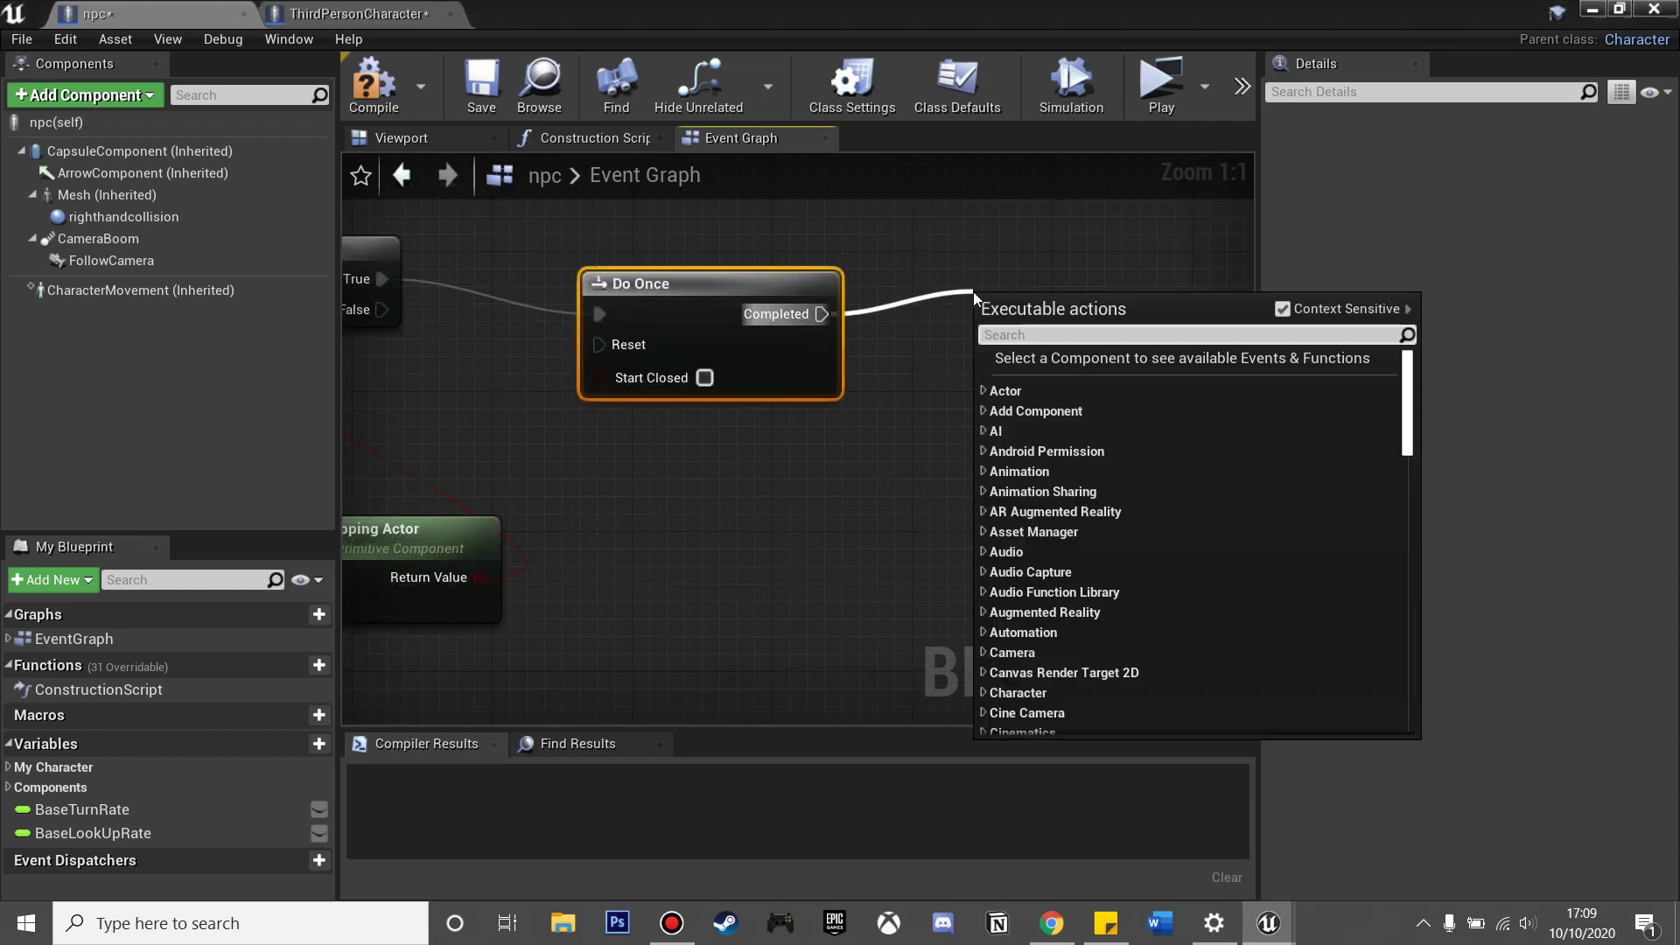
type("play anim")
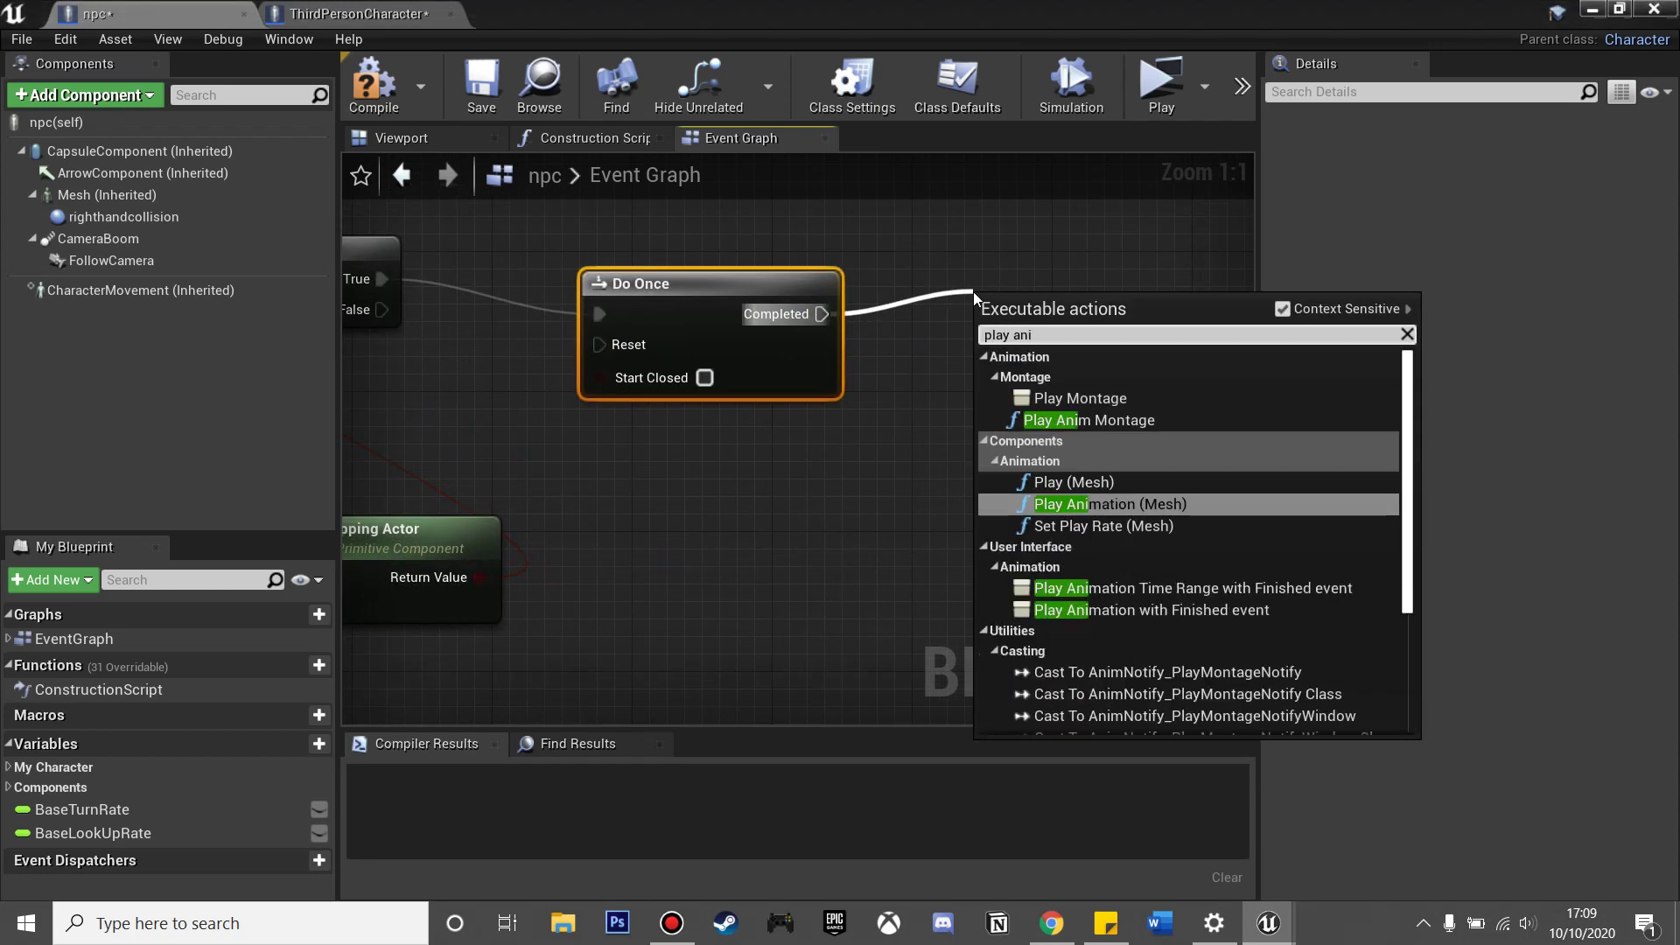
left_click(1090, 422)
left_click(1060, 432)
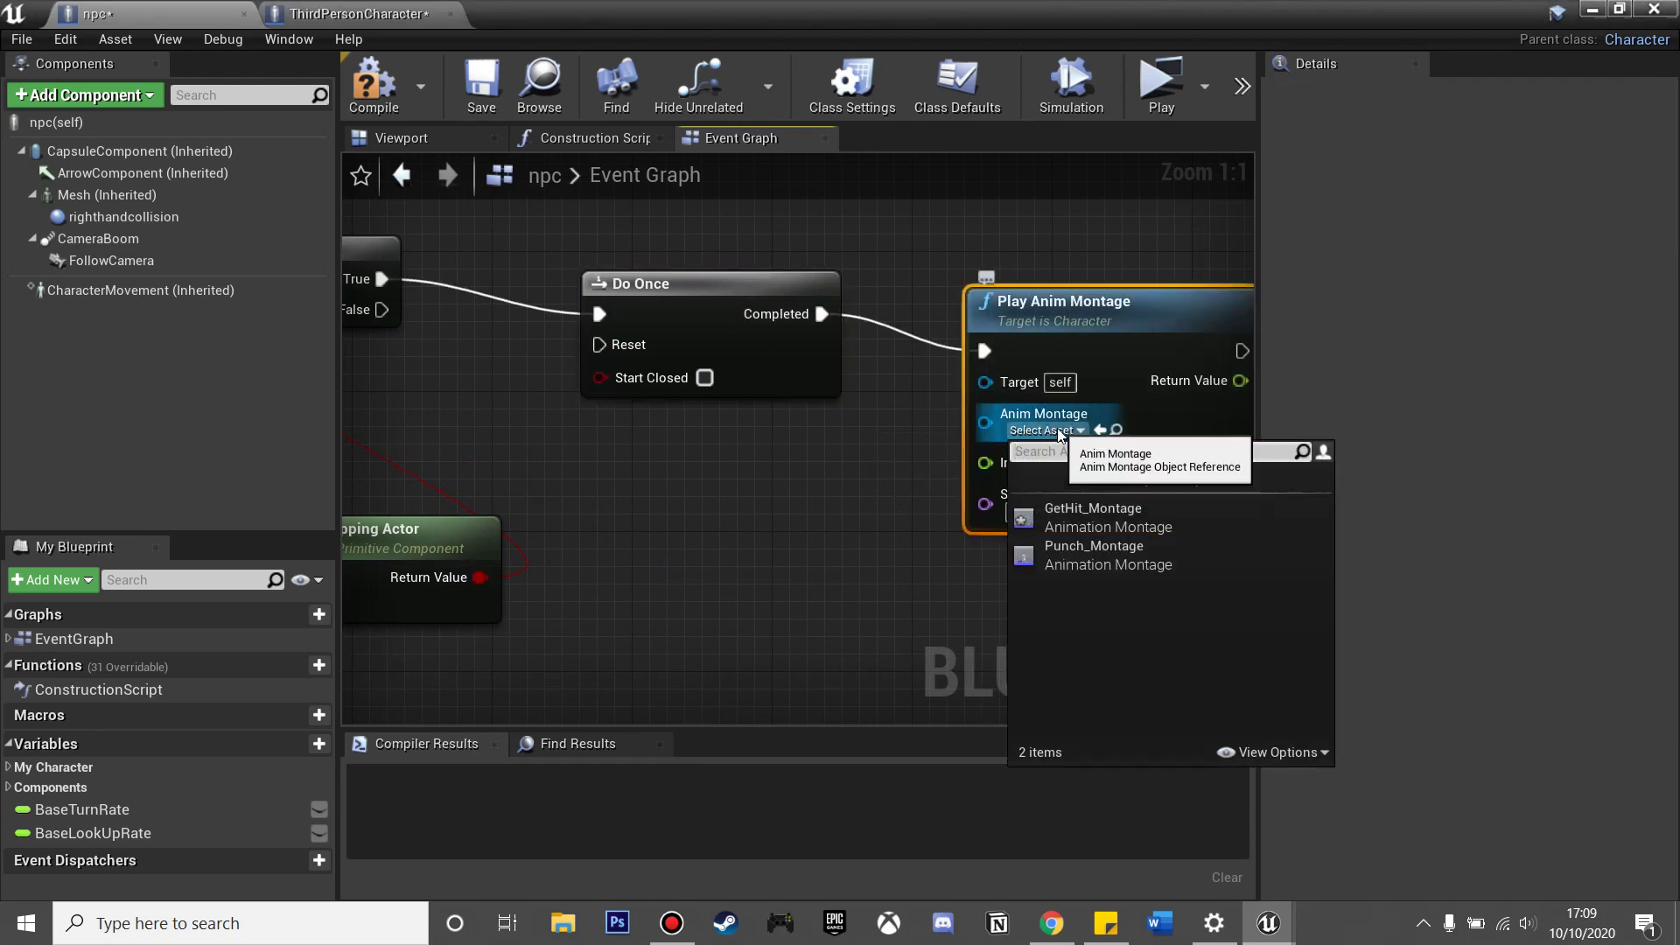
left_click(1097, 514)
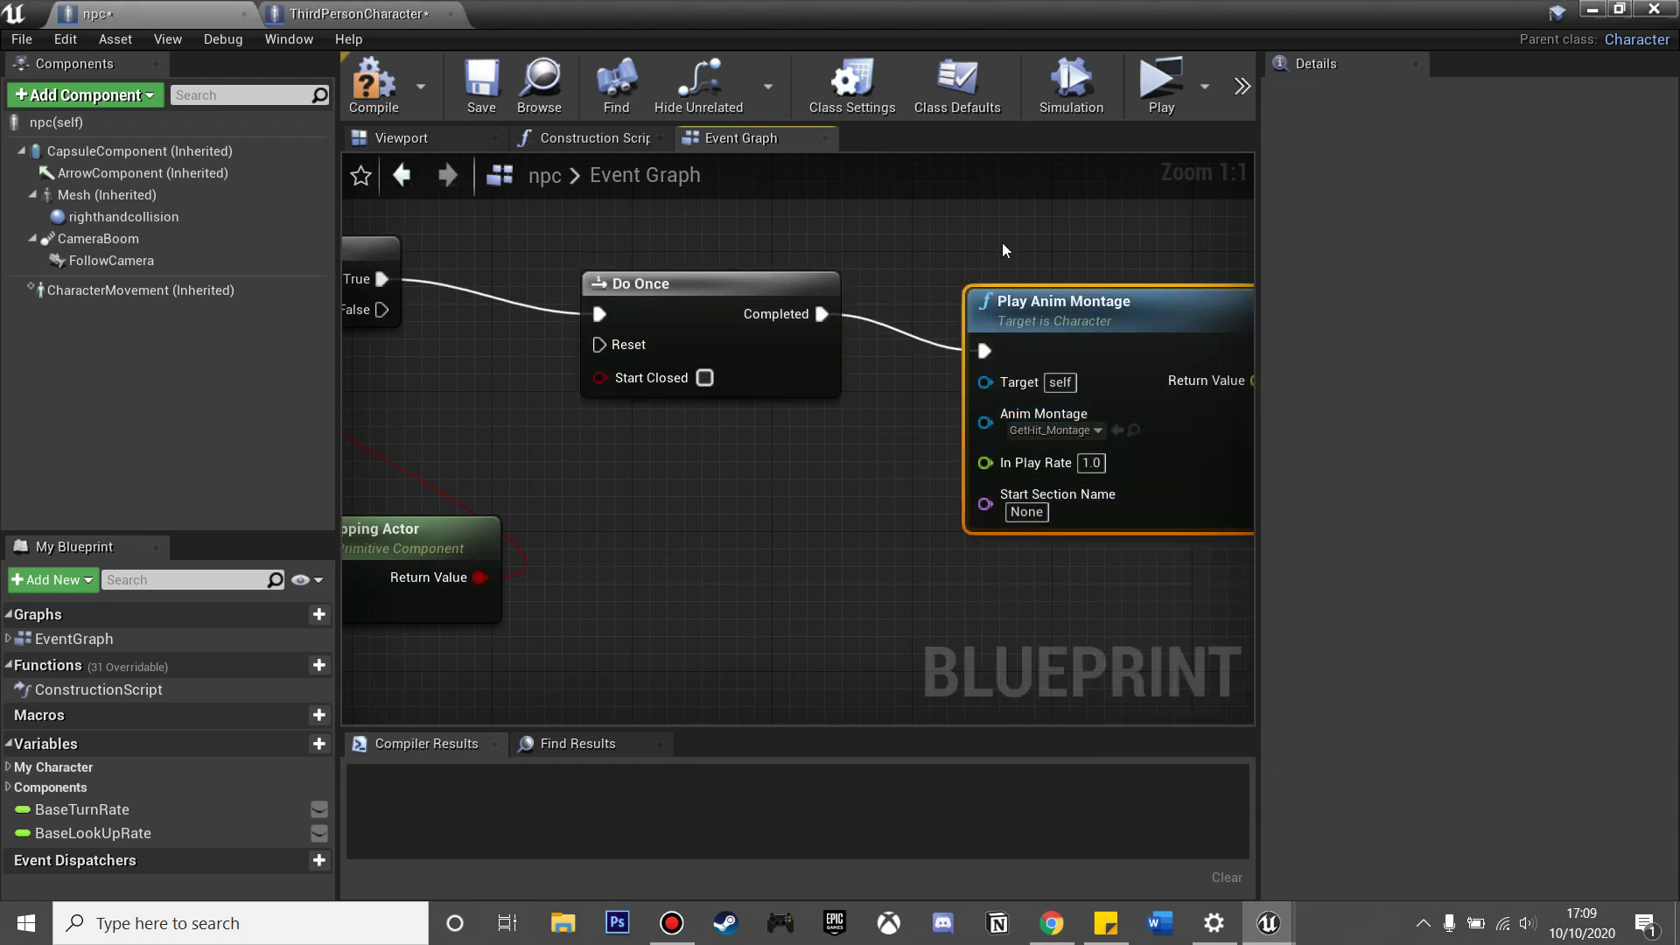
- Add a Delay node with a duration of 1.0 after the Play Anim Montage node
right_click_drag(1003, 250, 643, 294)
left_click_drag(1000, 378, 1085, 354)
type("delay")
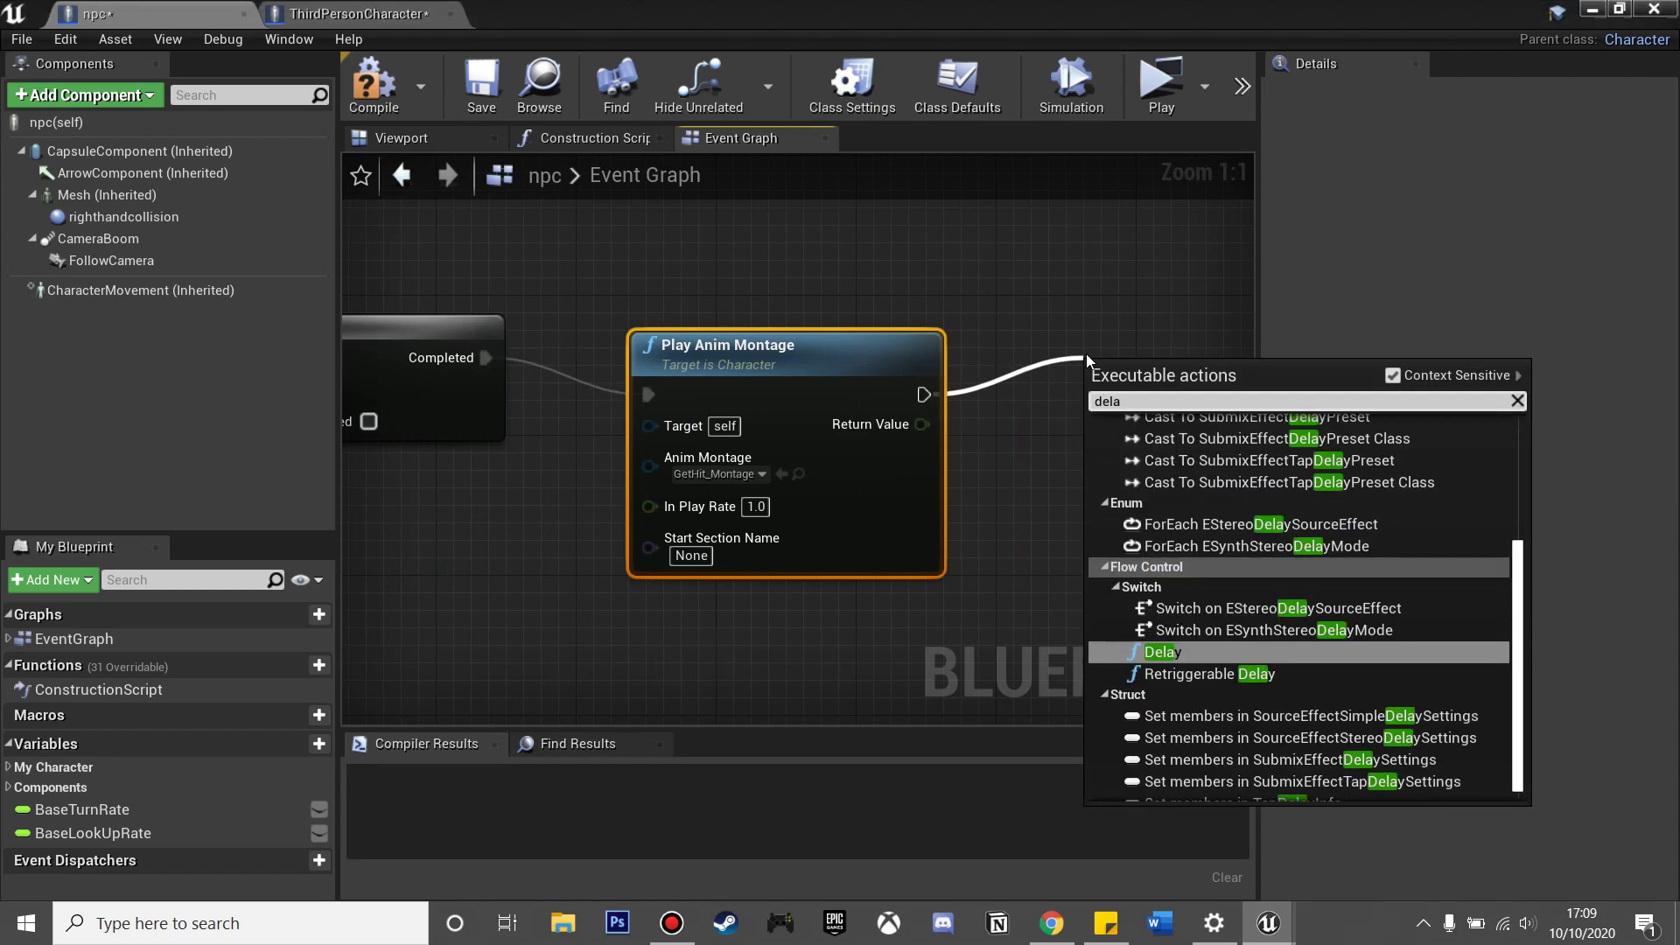
key("Return")
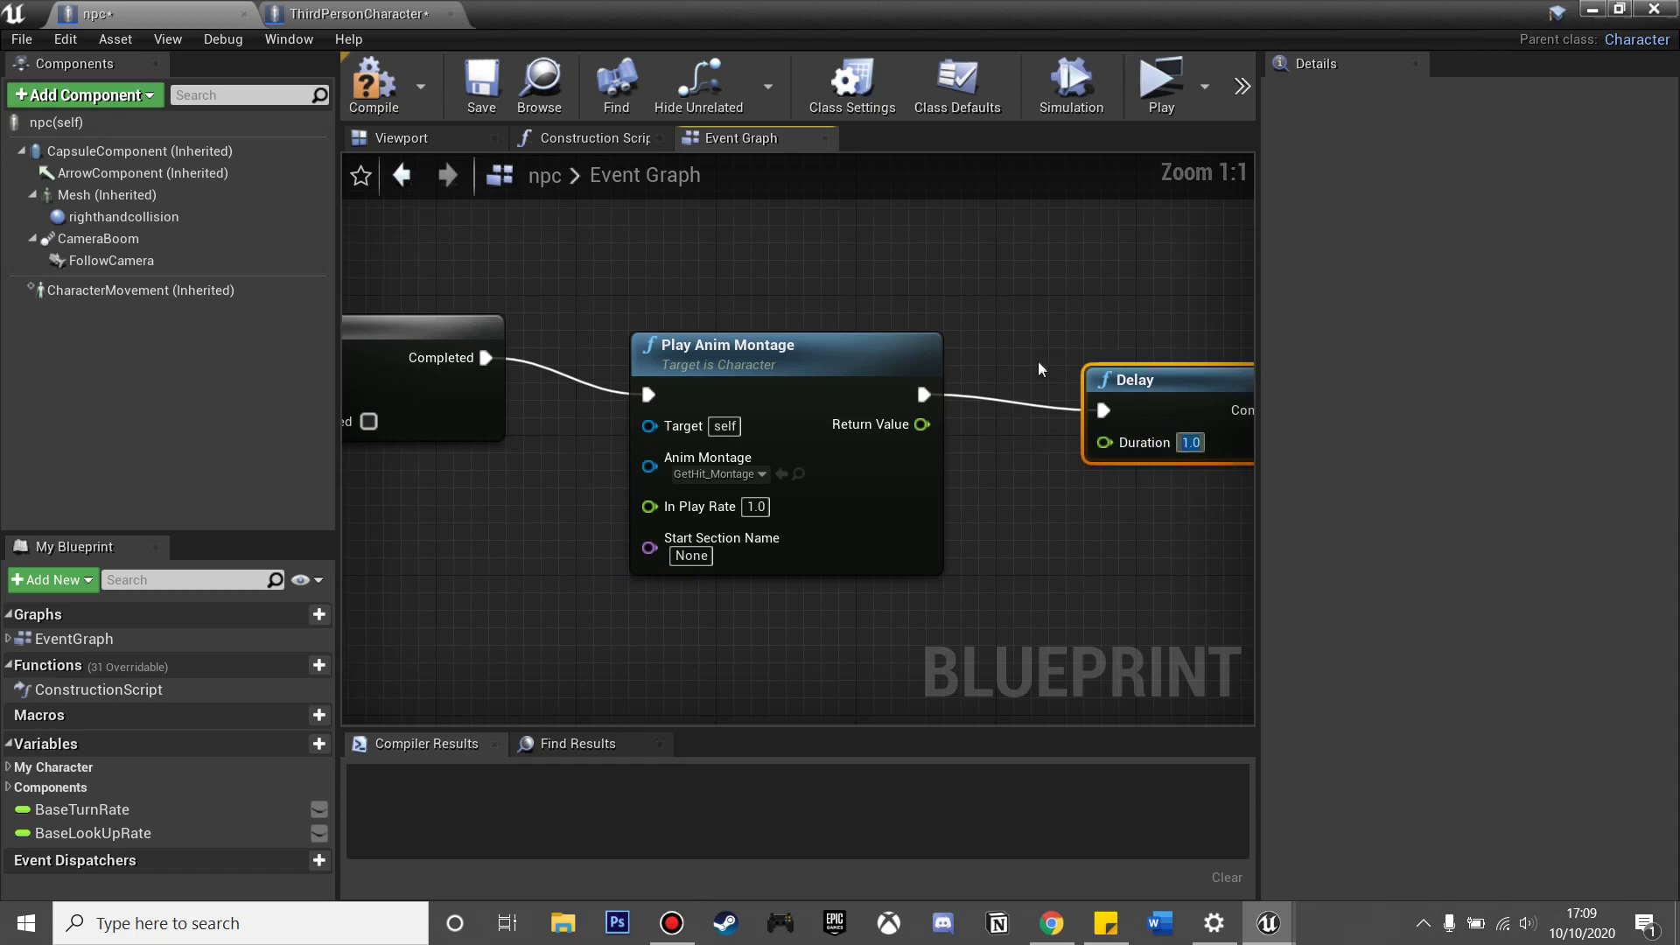
- Loop the Delay's Completed output back to Do Once's Reset through a reroute node below the montage node, and compile
scroll(1050, 350, "down", 2)
left_click_drag(1235, 398, 894, 560)
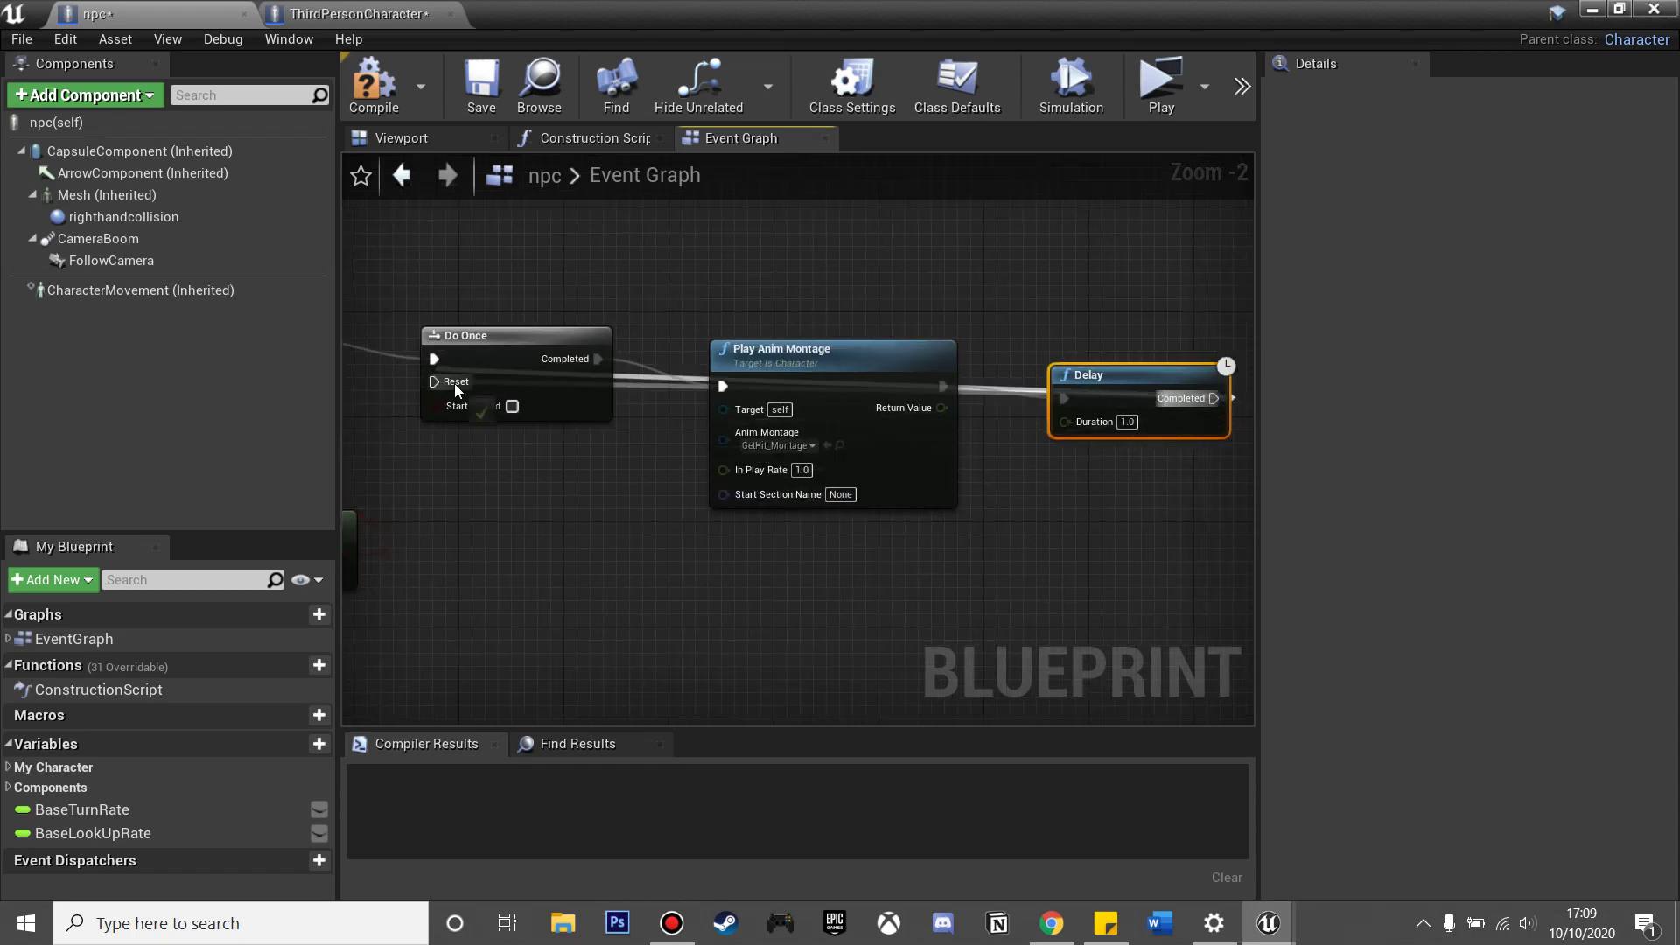
left_click_drag(589, 417, 589, 416)
double_click(653, 390)
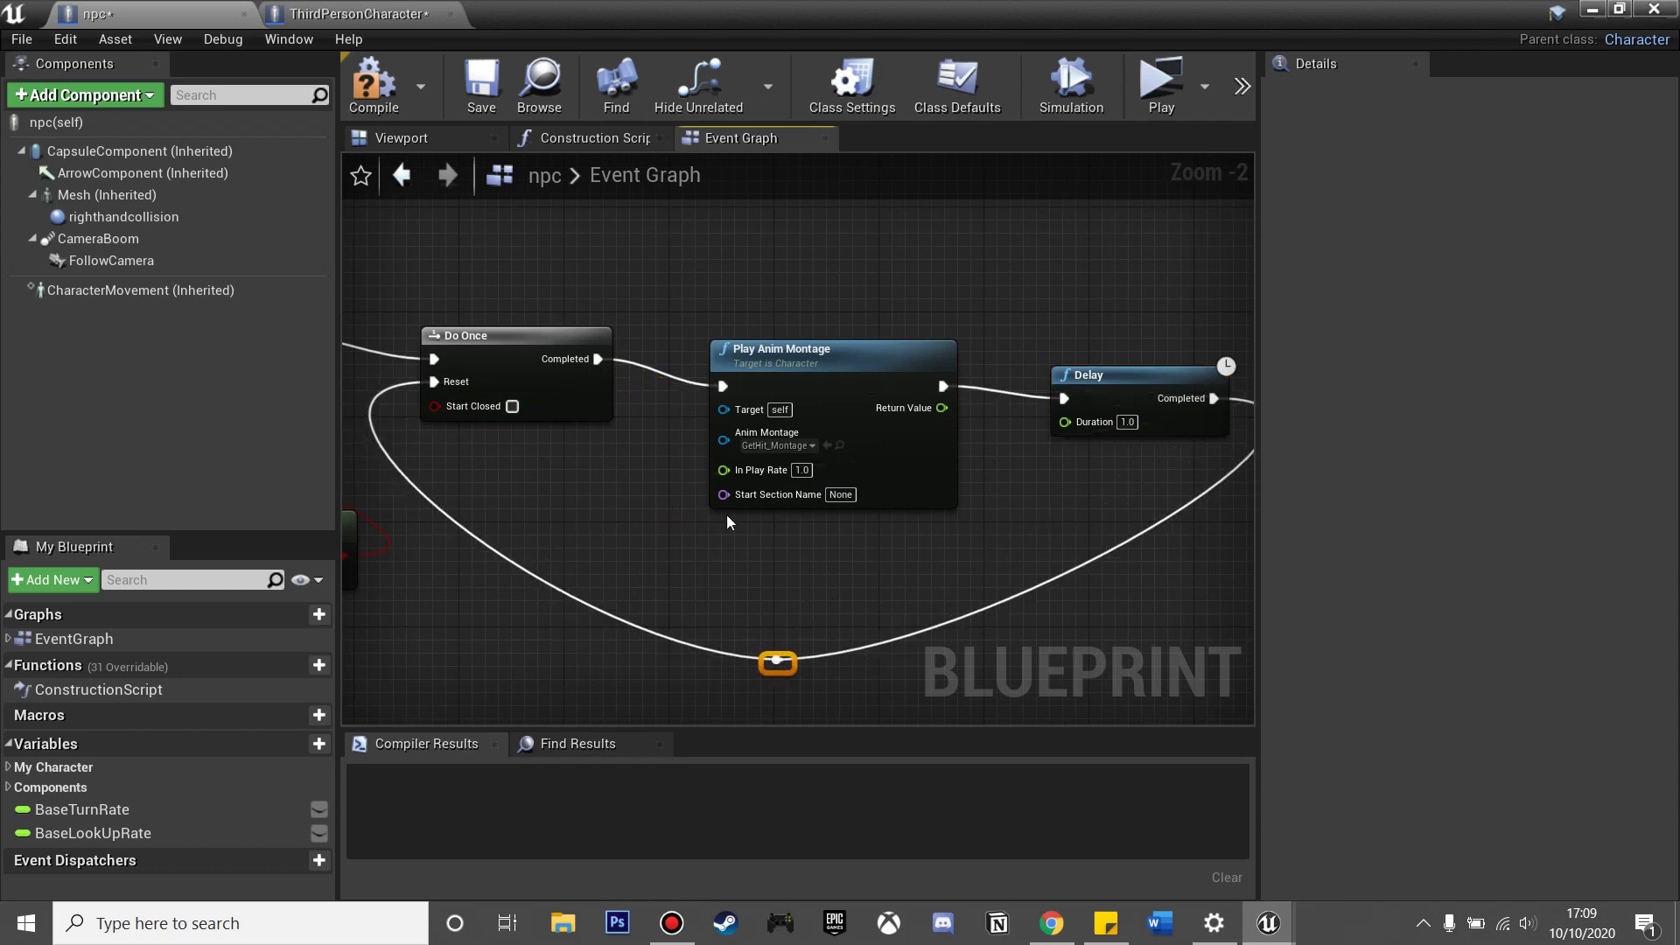
scroll(727, 518, "down", 1)
left_click(373, 95)
- Assign the Red material to Element 0 of the npc's mesh
left_click(403, 138)
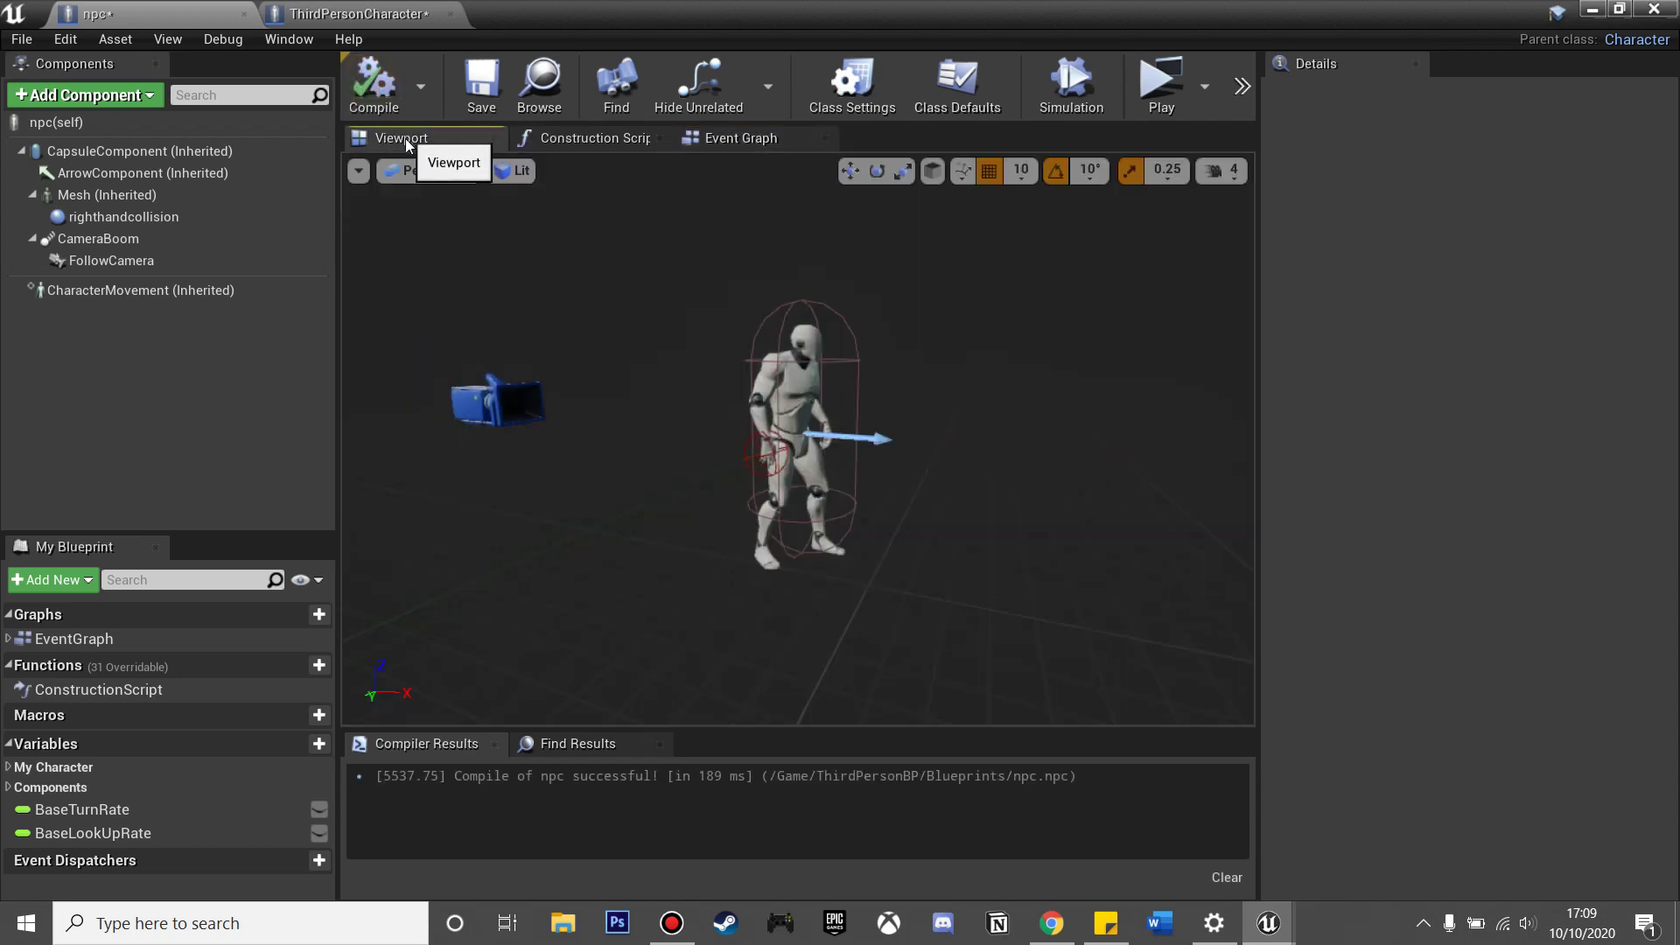
left_click(806, 395)
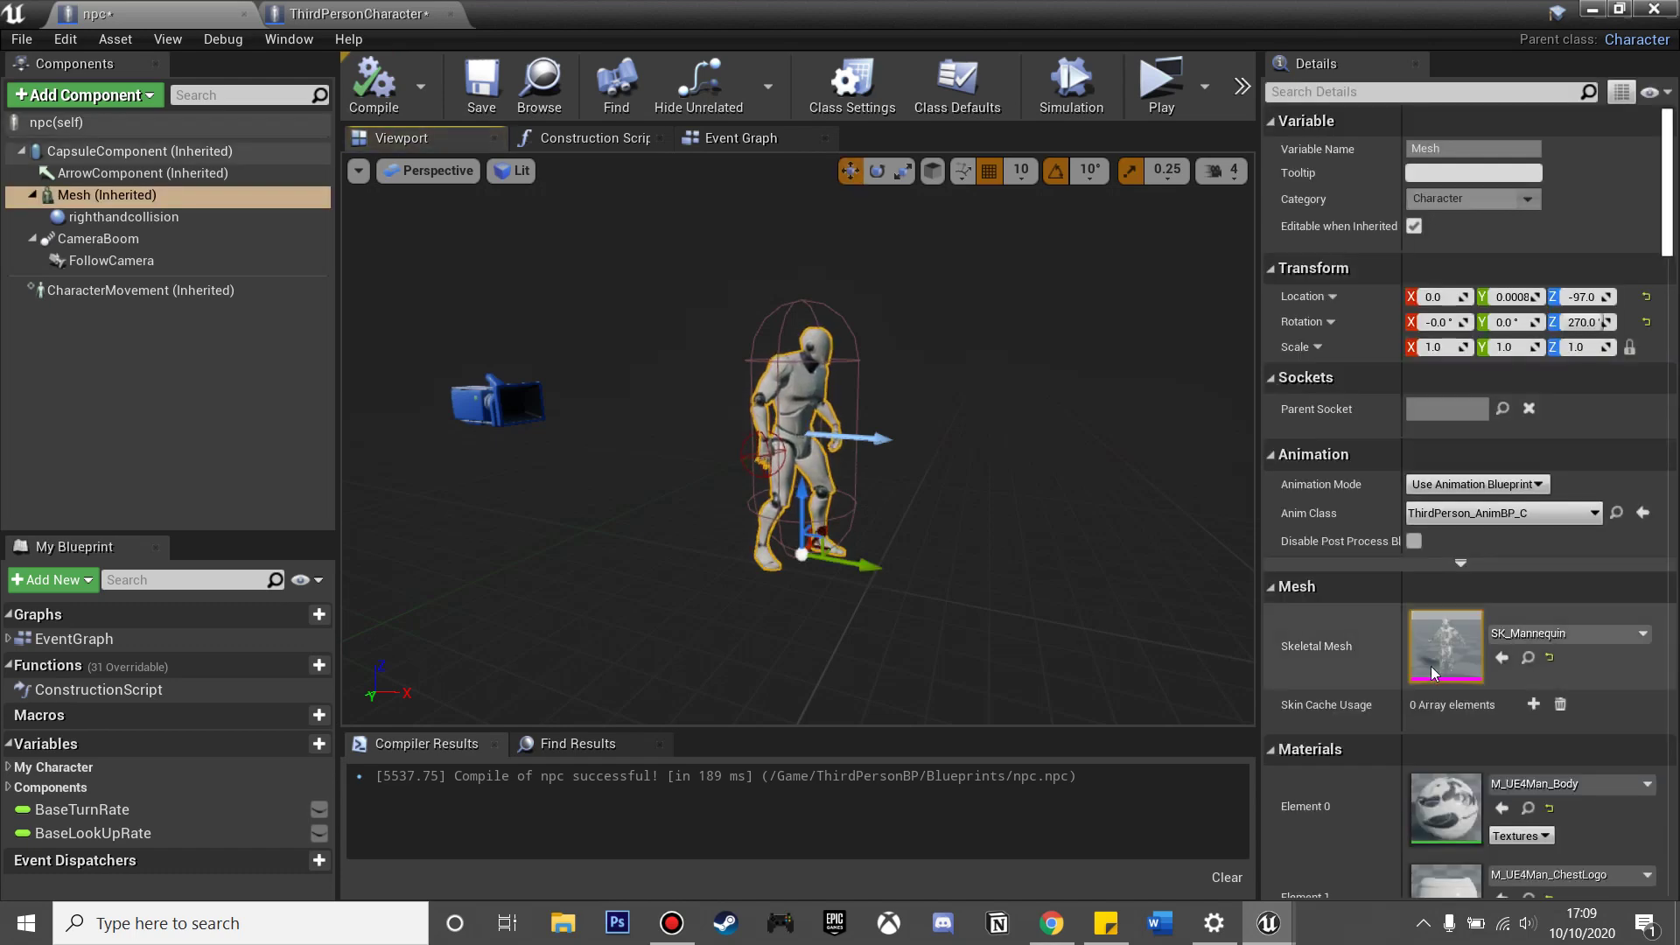
scroll(1432, 780, "down", 4)
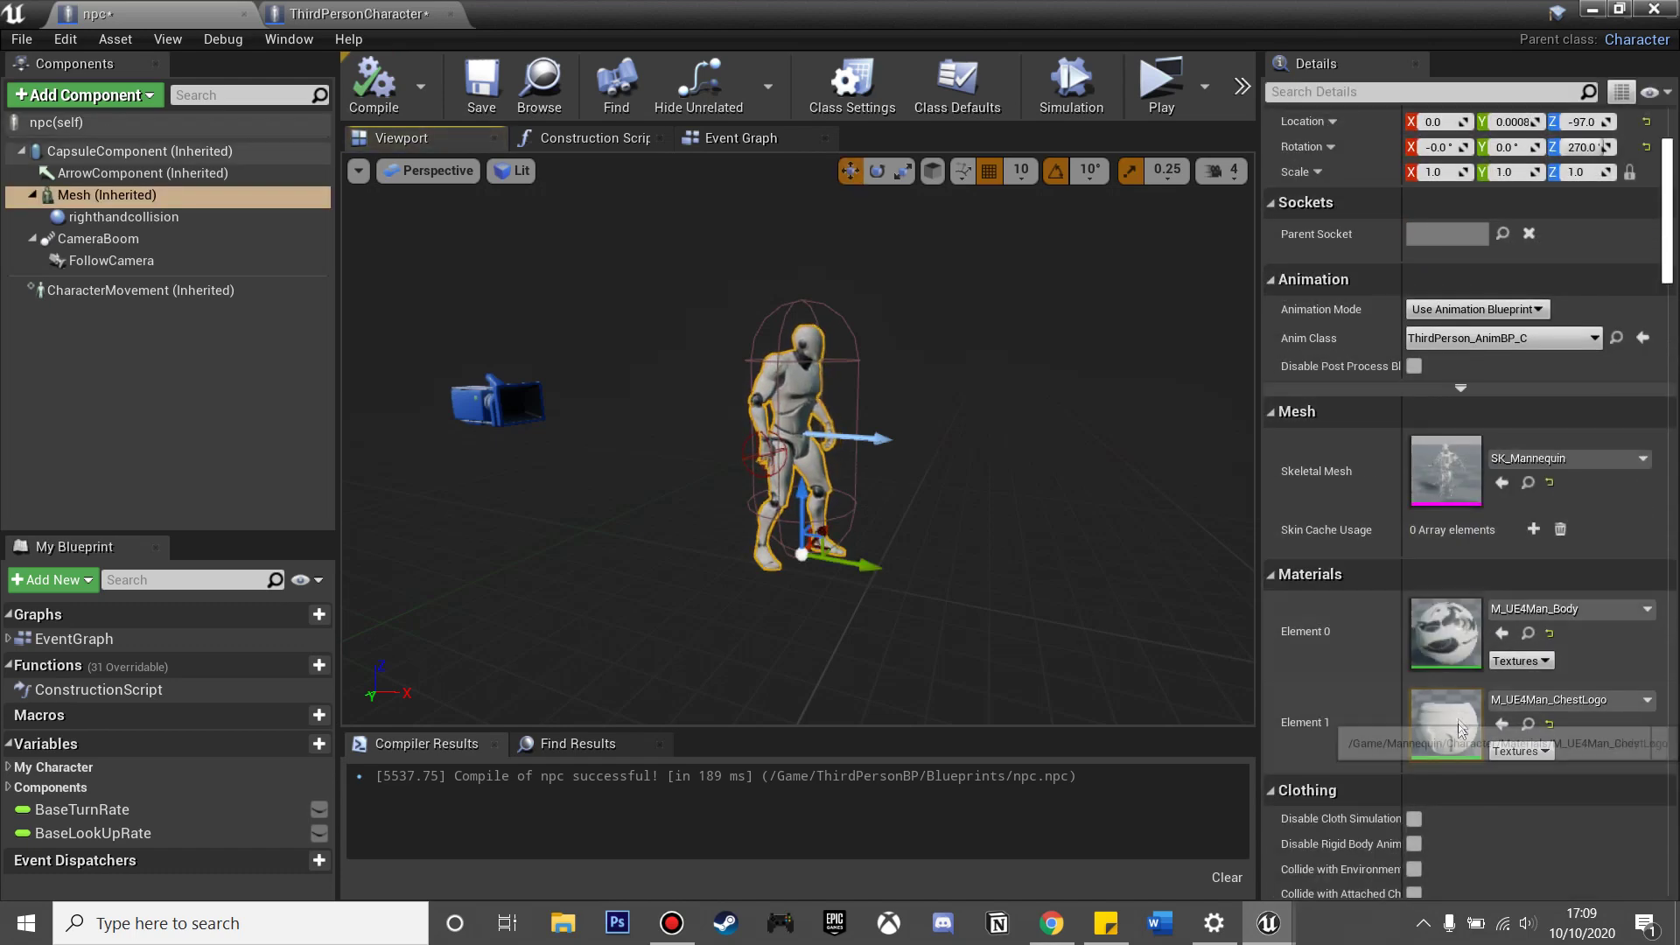
left_click(1530, 610)
type("red")
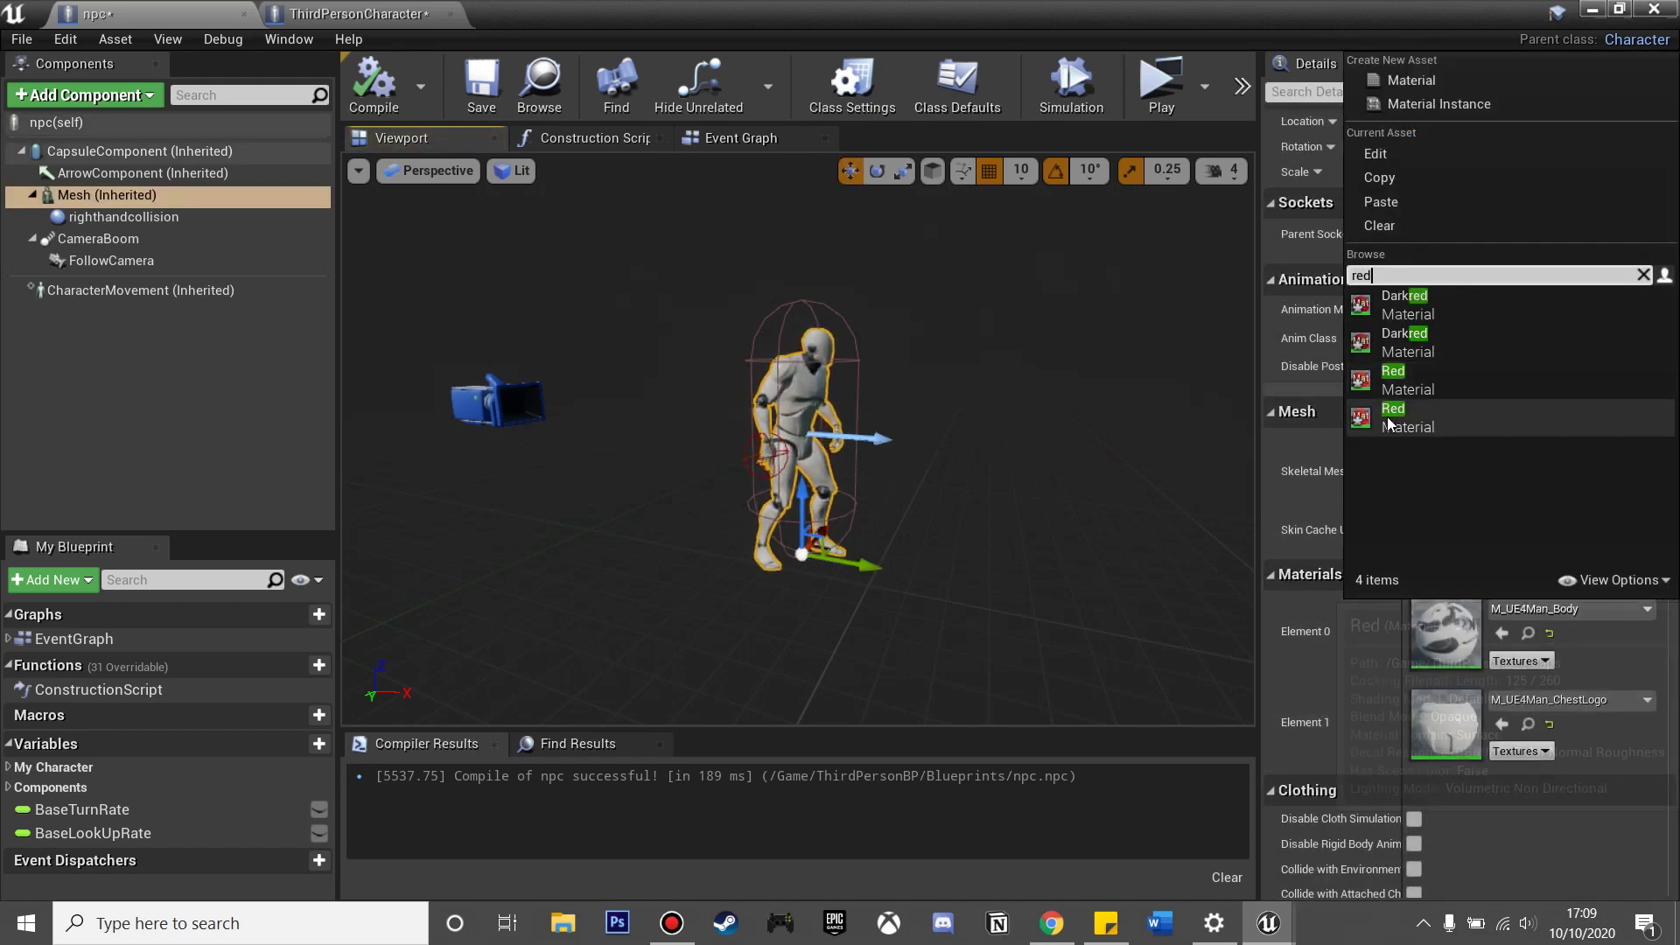
left_click(1390, 418)
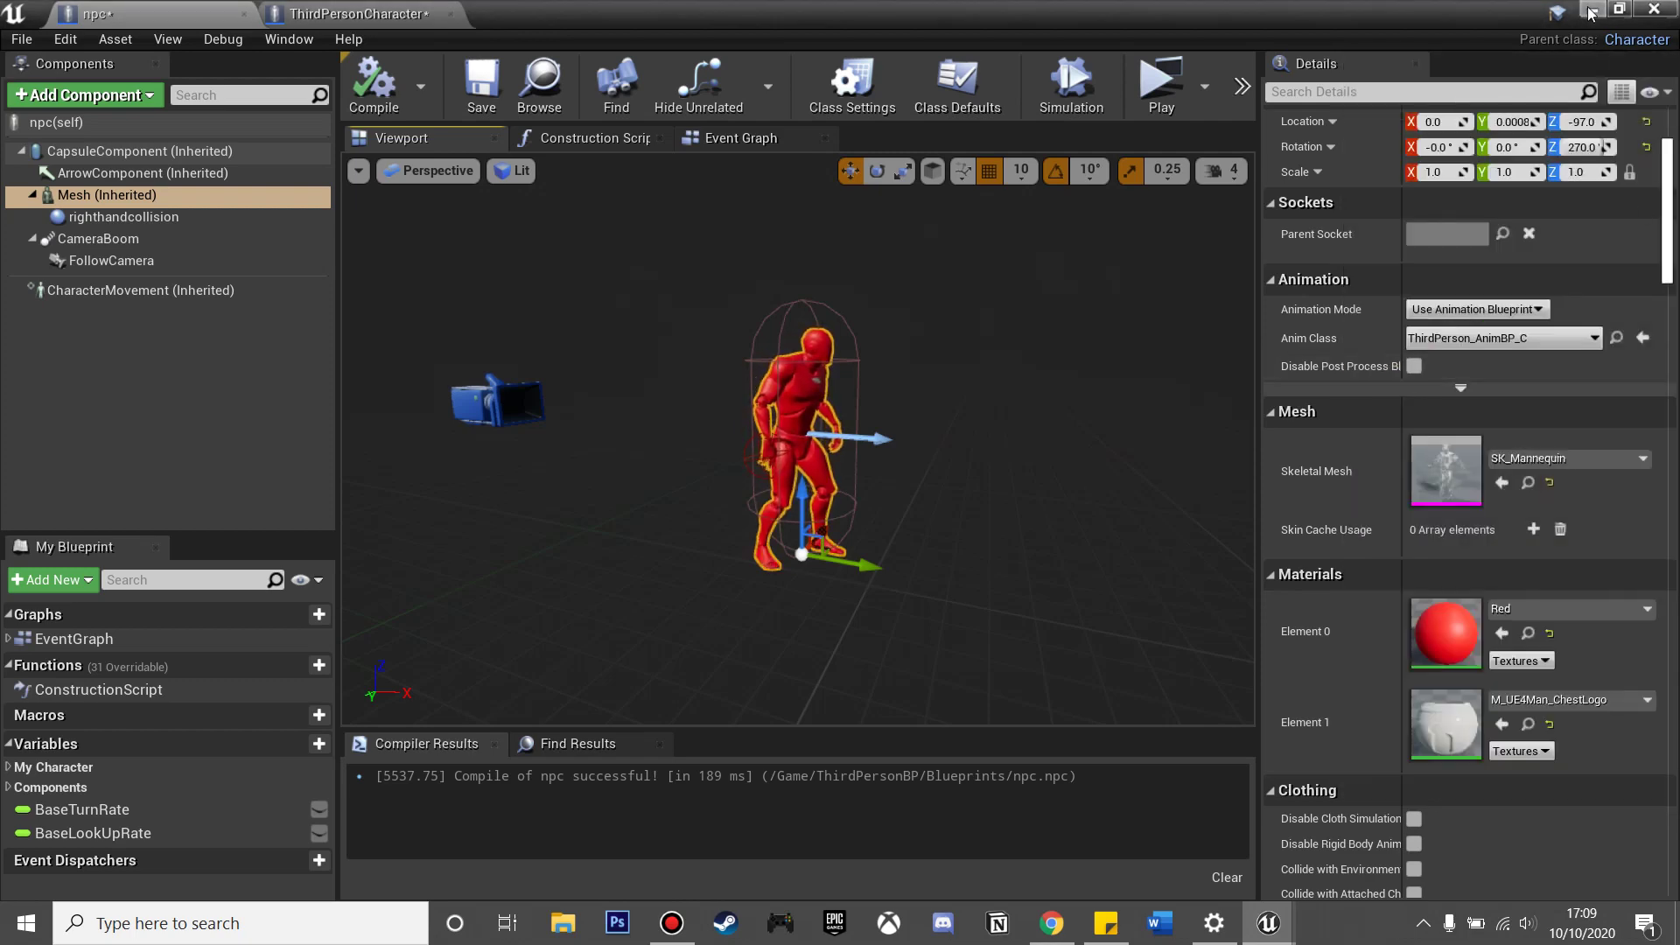
- Place the npc blueprint in the level and play the level, moving the player up to the npc to test its hit reaction
left_click(1591, 11)
left_click_drag(386, 726, 991, 424)
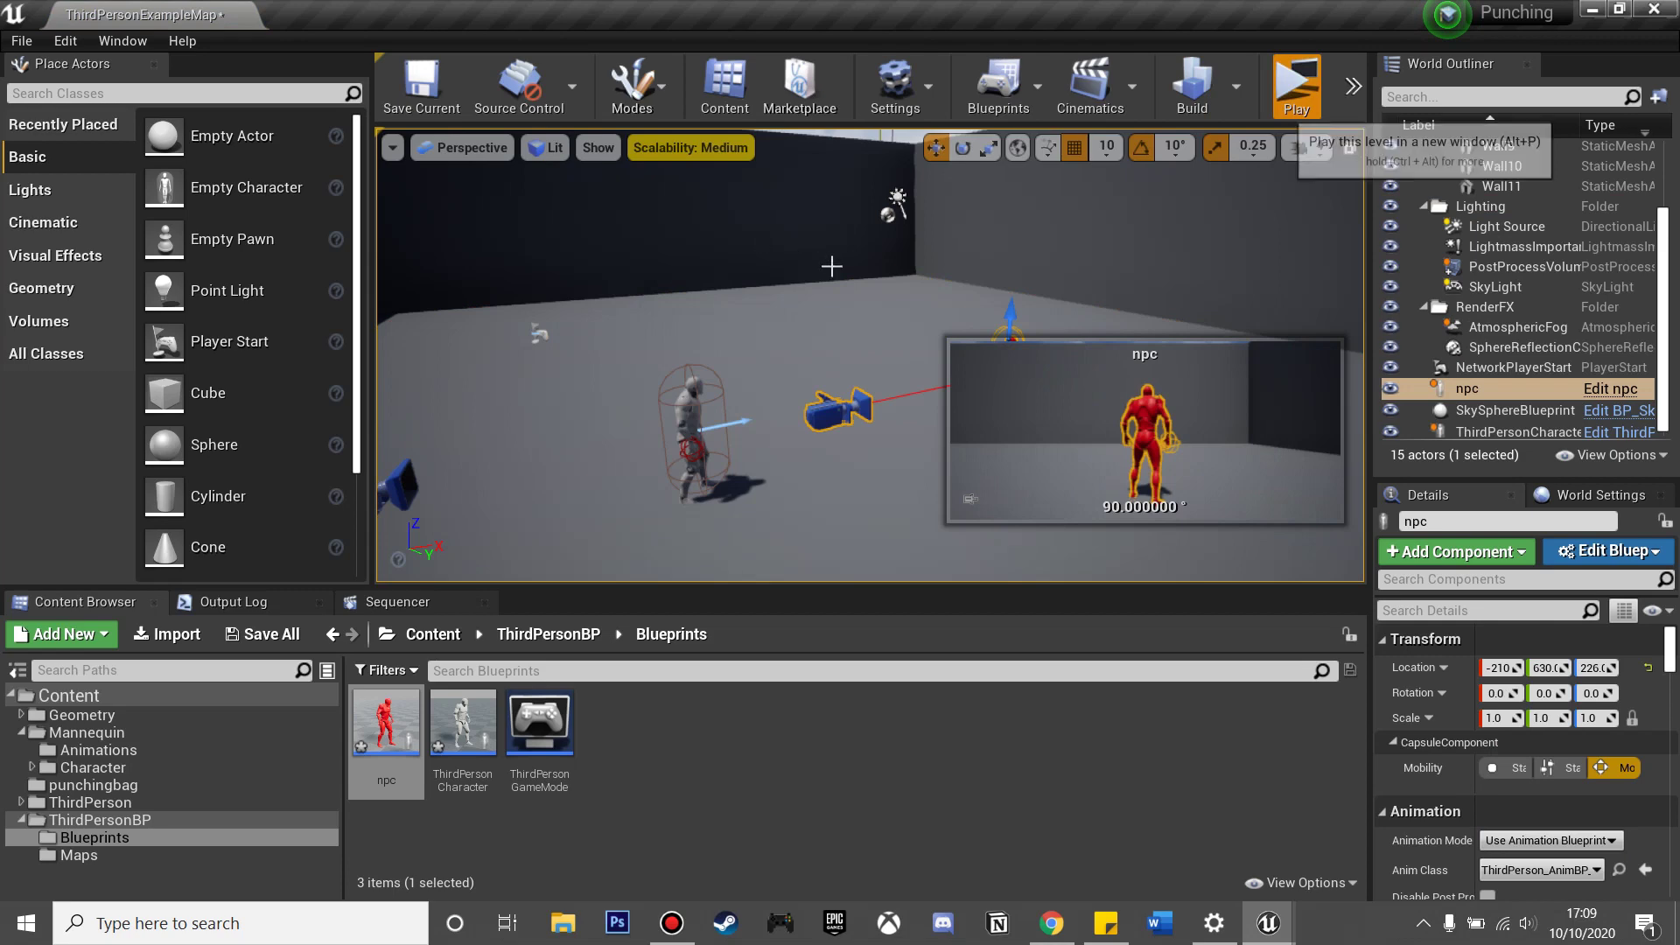
left_click(1296, 92)
key("w")
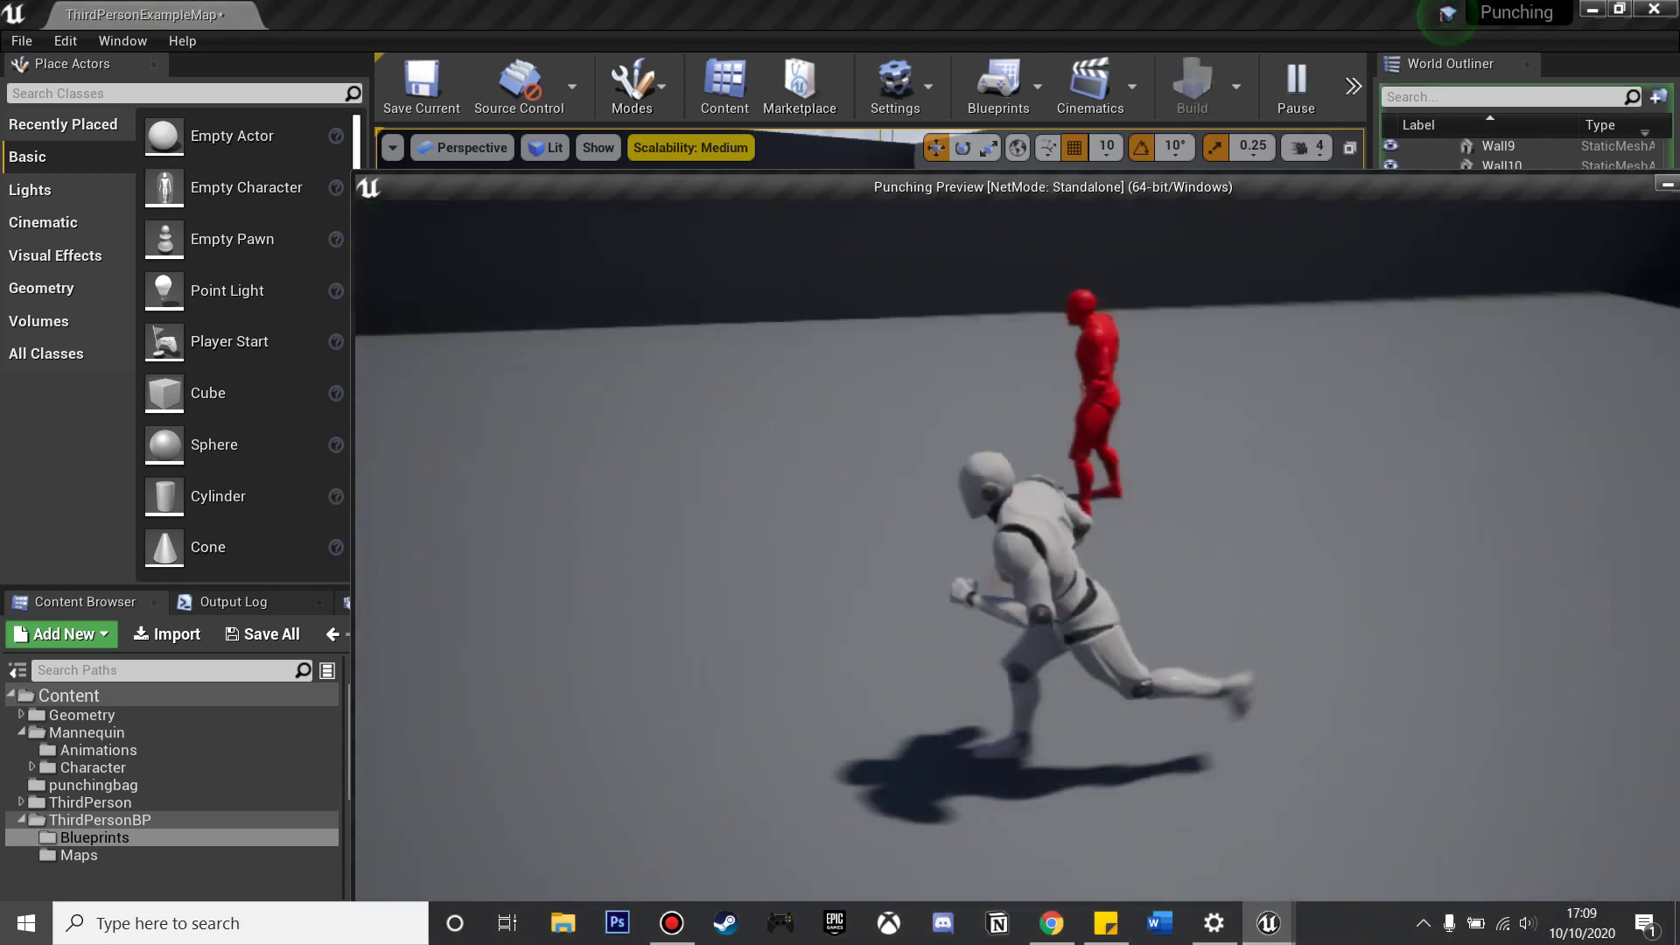
key("s")
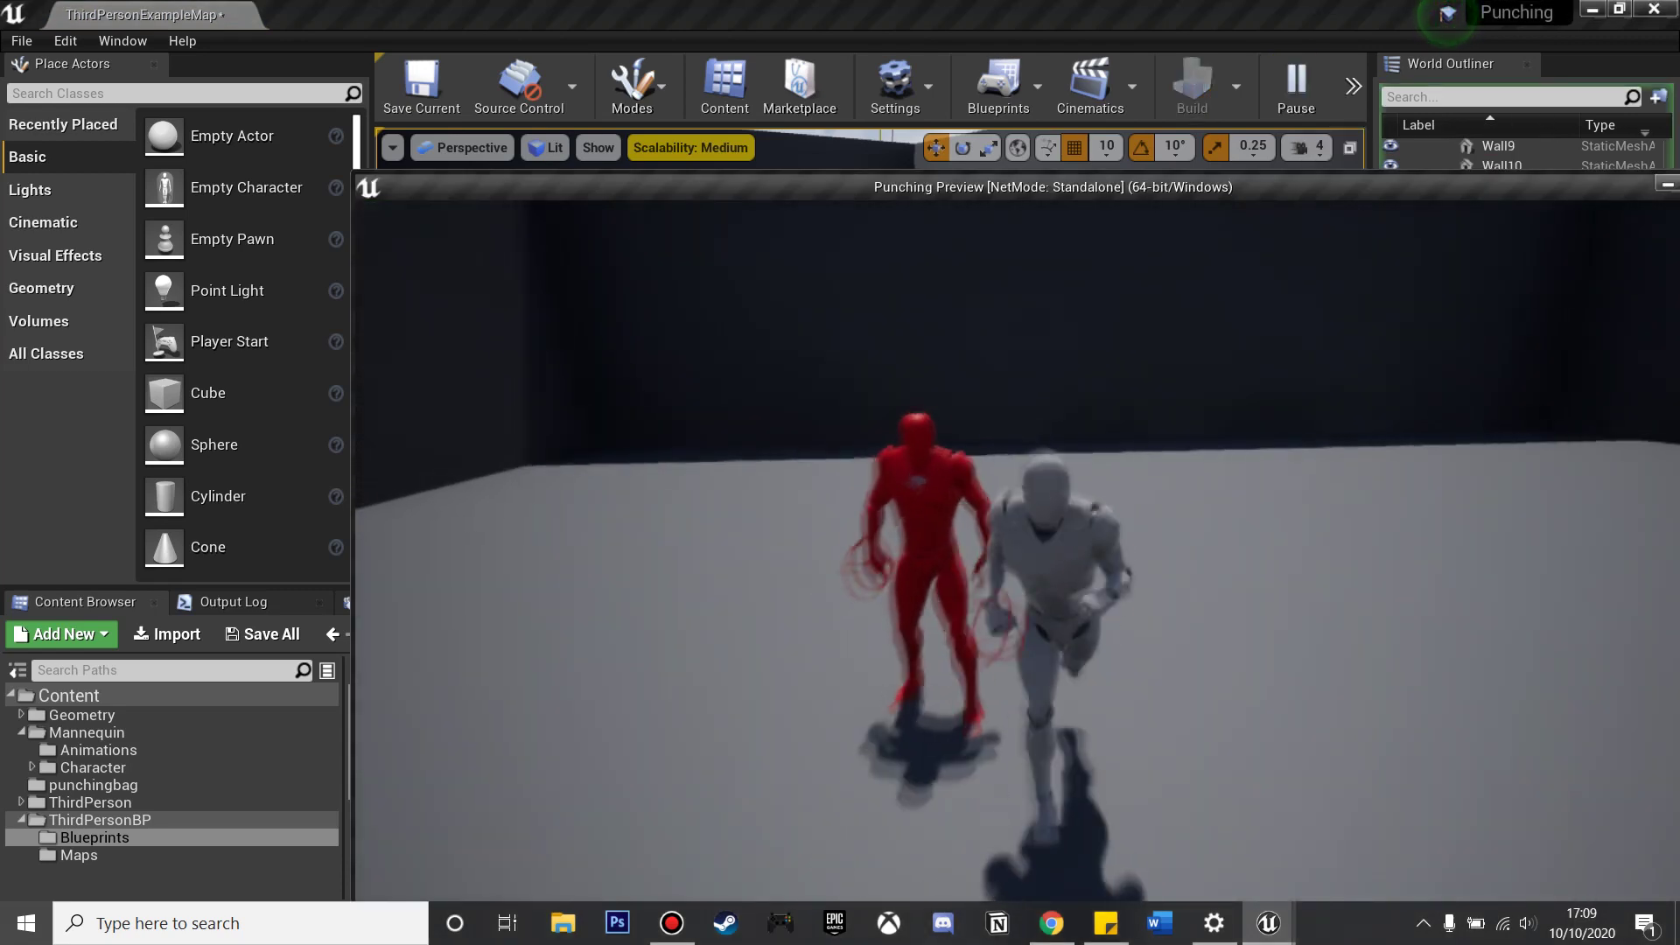
key("w")
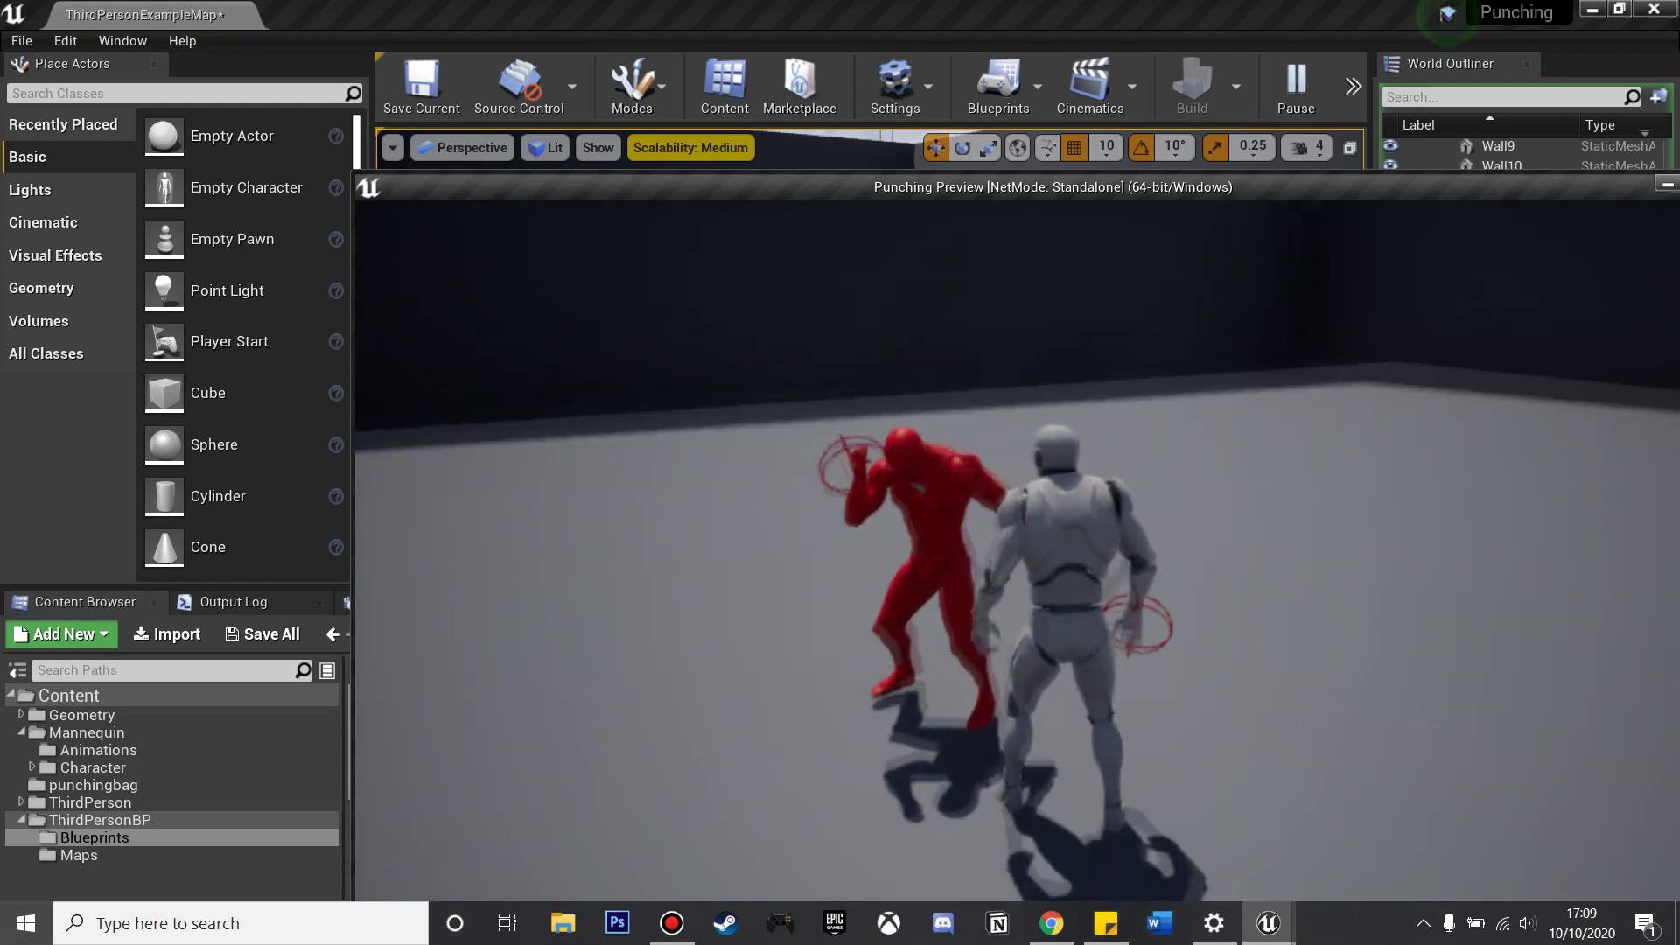
key("s")
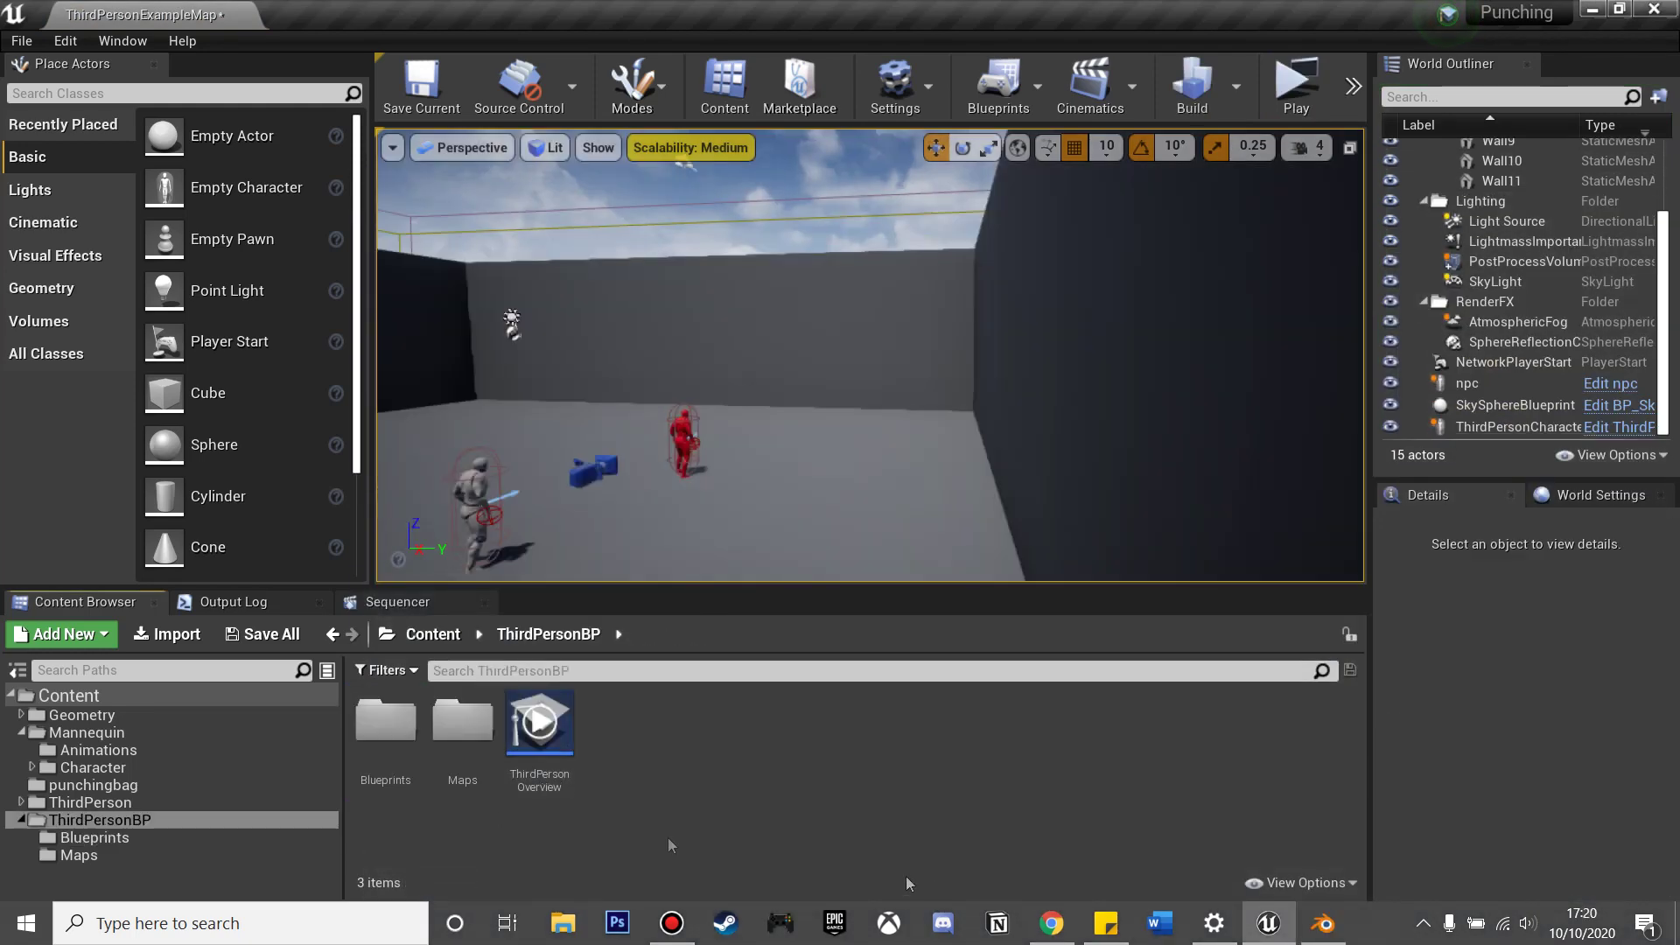
- Create a Blueprint Class with Actor as parent in the Maps folder and name it punchingbag
left_click(204, 850)
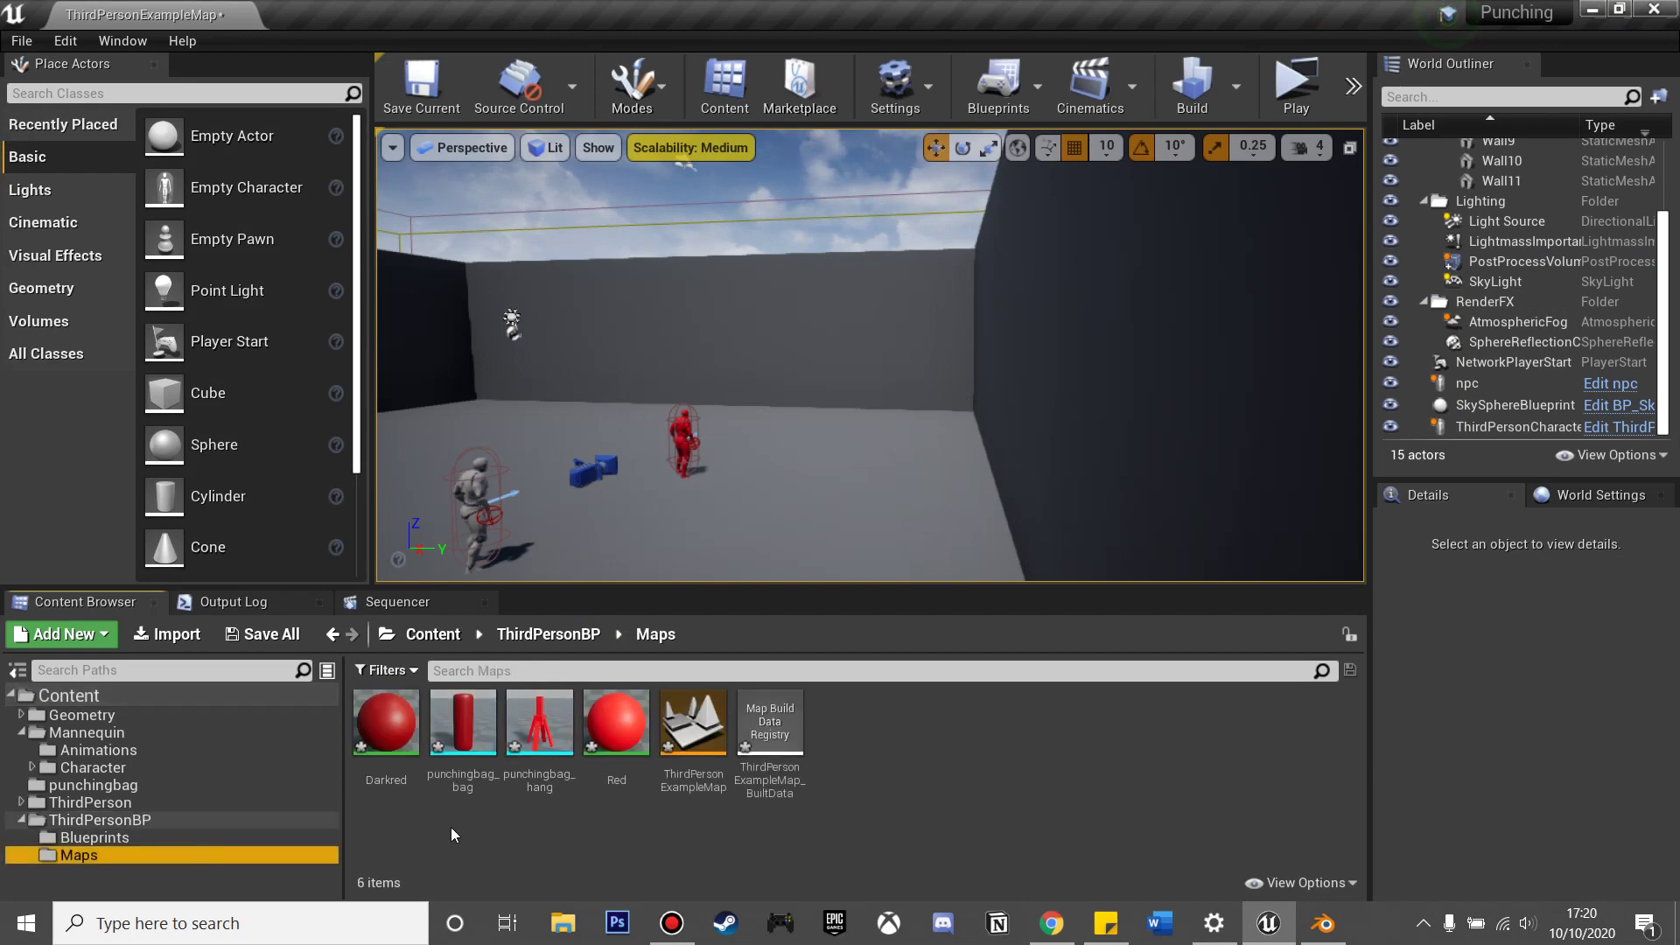
right_click(947, 757)
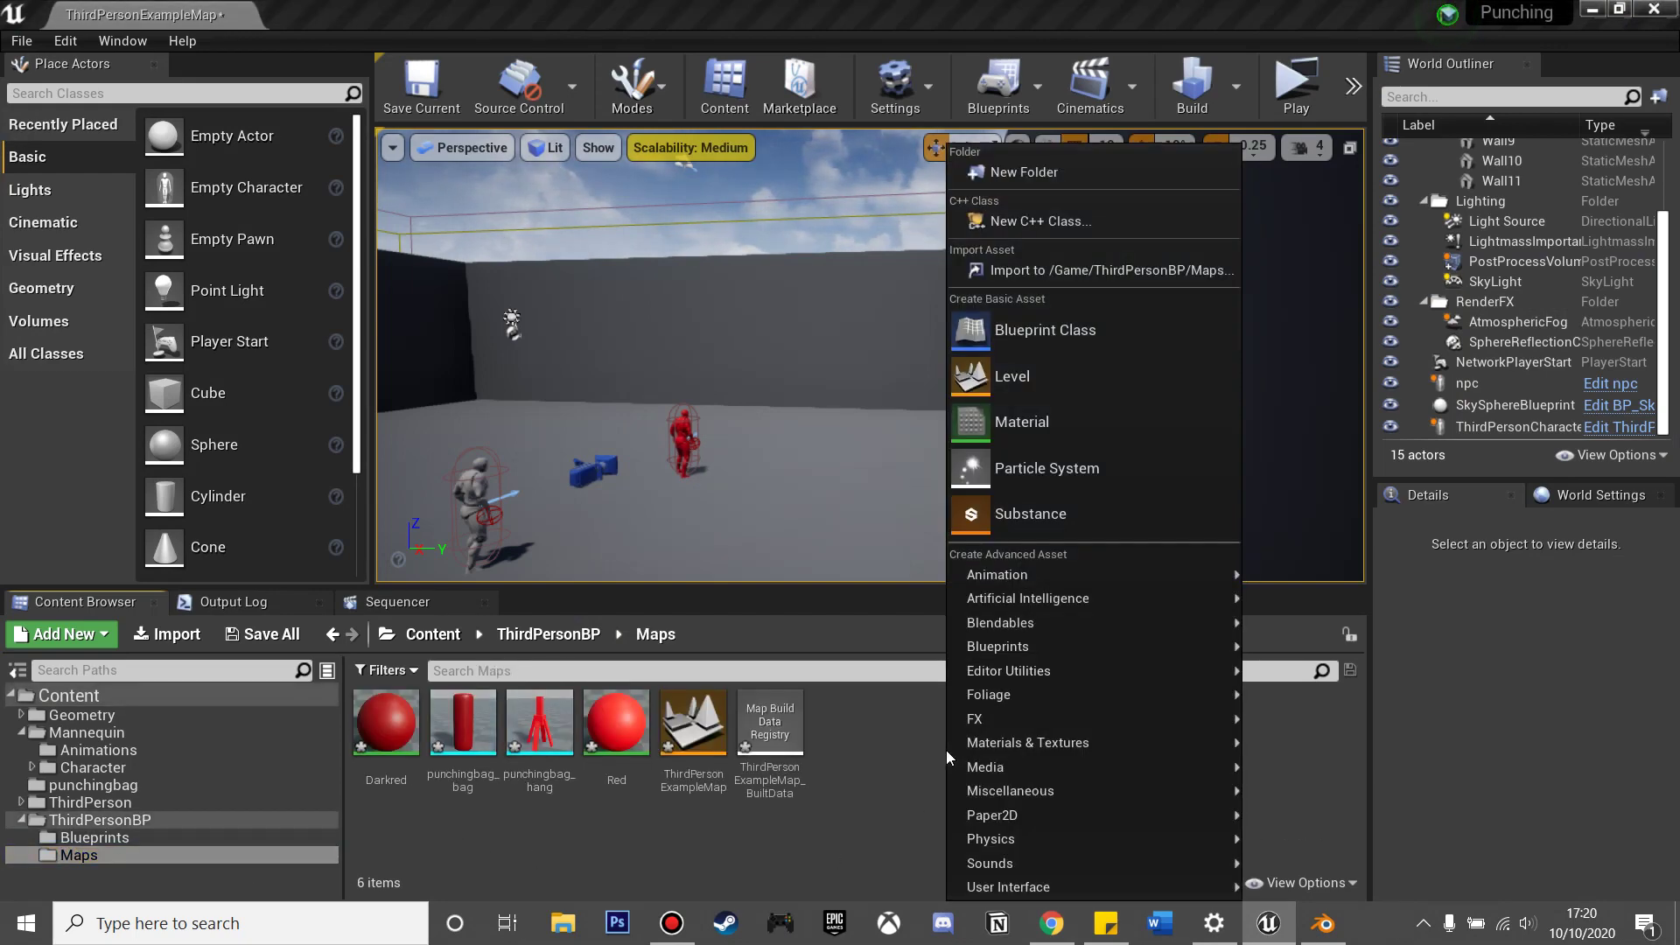
left_click(1046, 330)
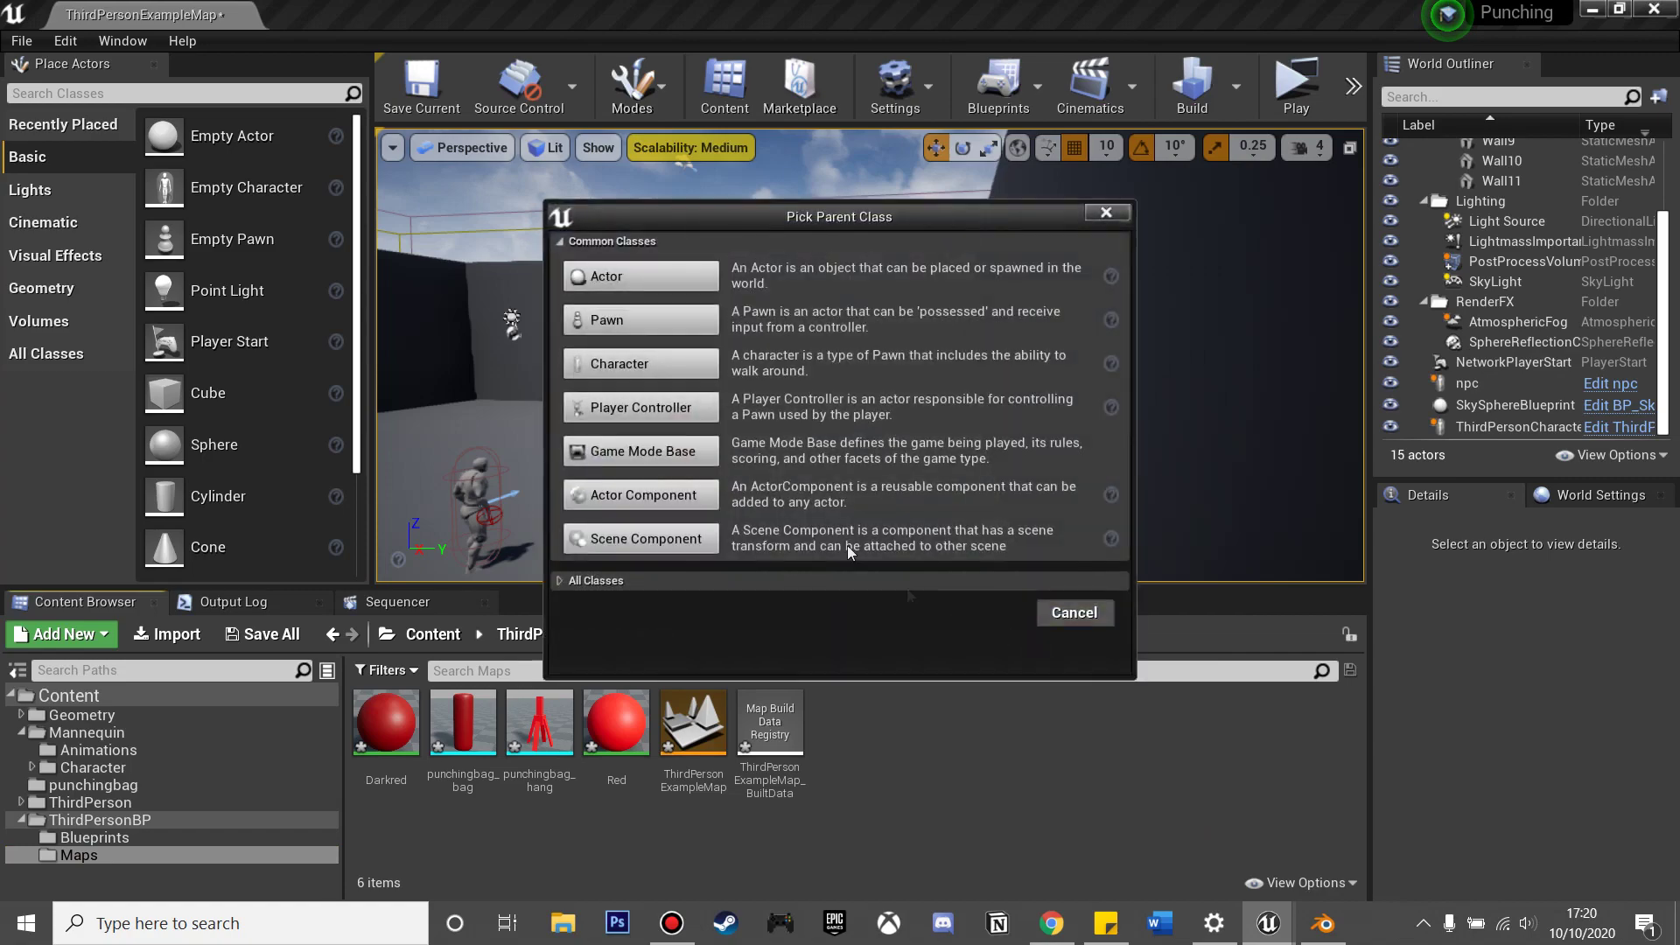
left_click(644, 278)
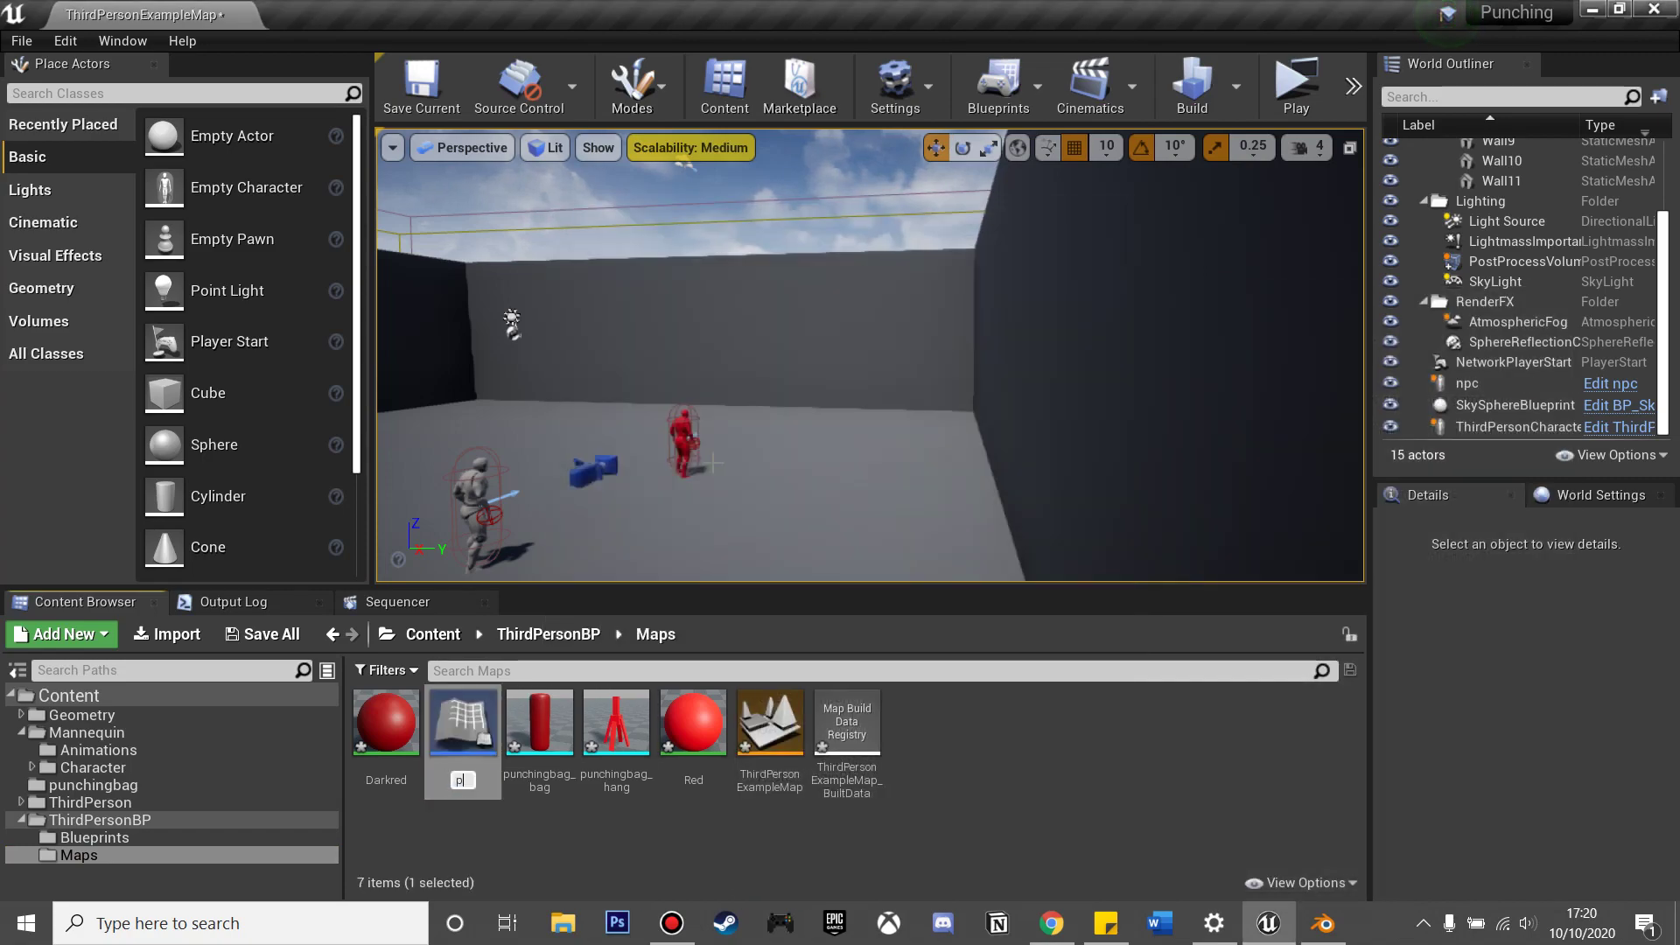
type("gba")
key("Return")
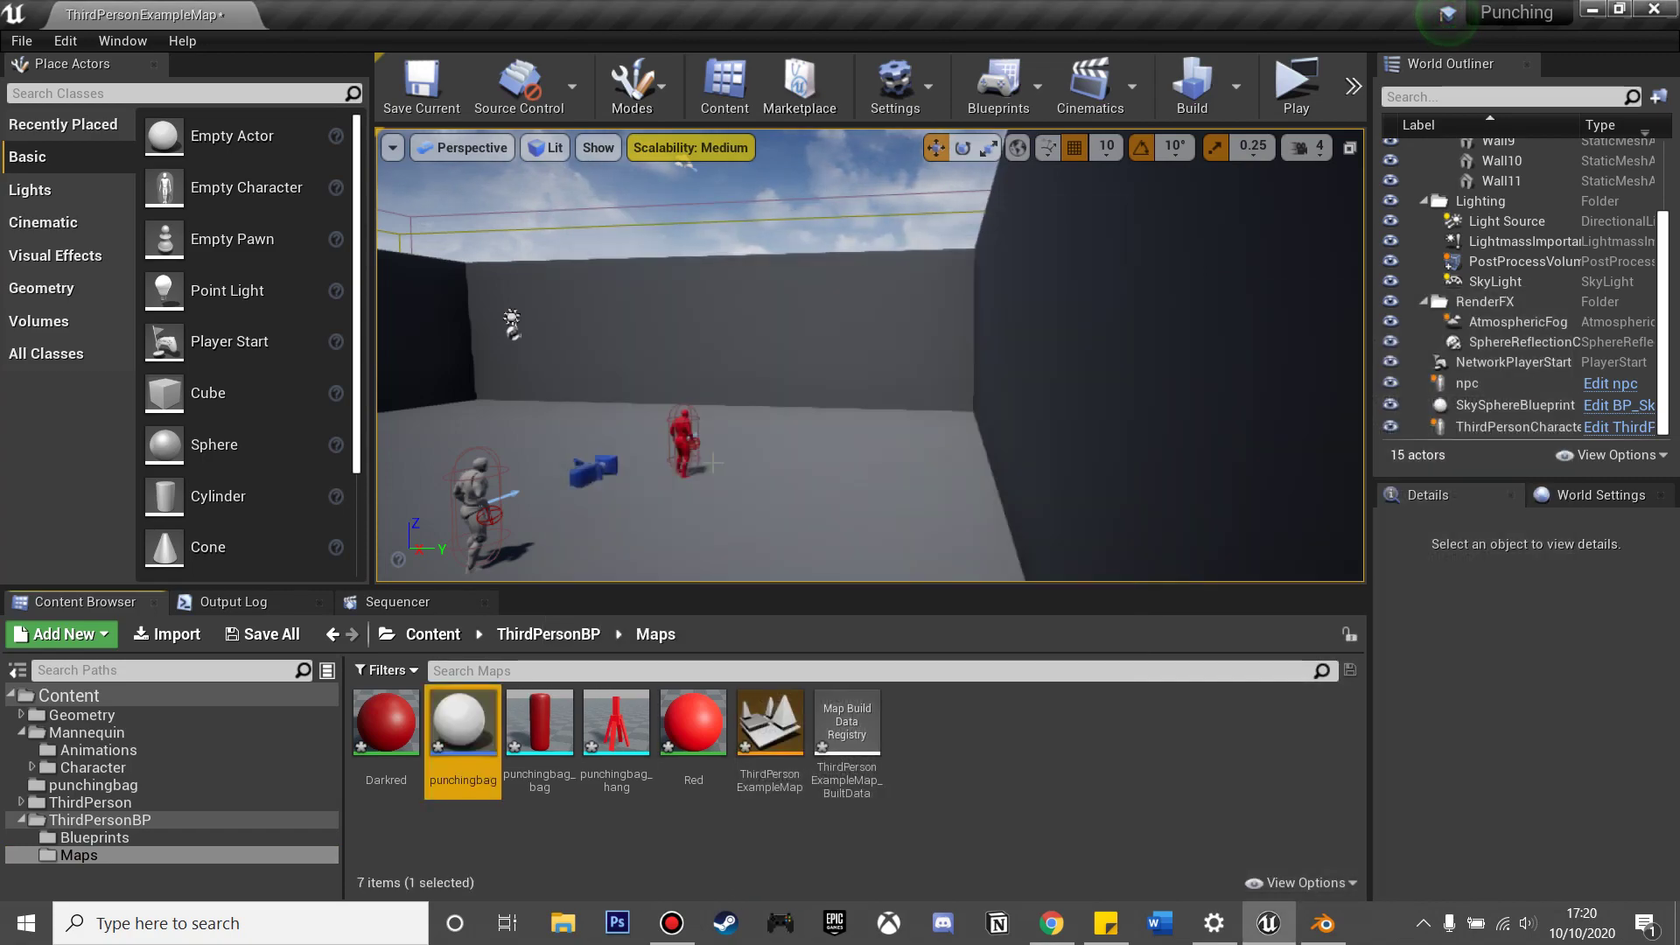
- In the punchingbag blueprint, add a Static Mesh component named hang that uses the punchingbag_hang mesh
double_click(464, 728)
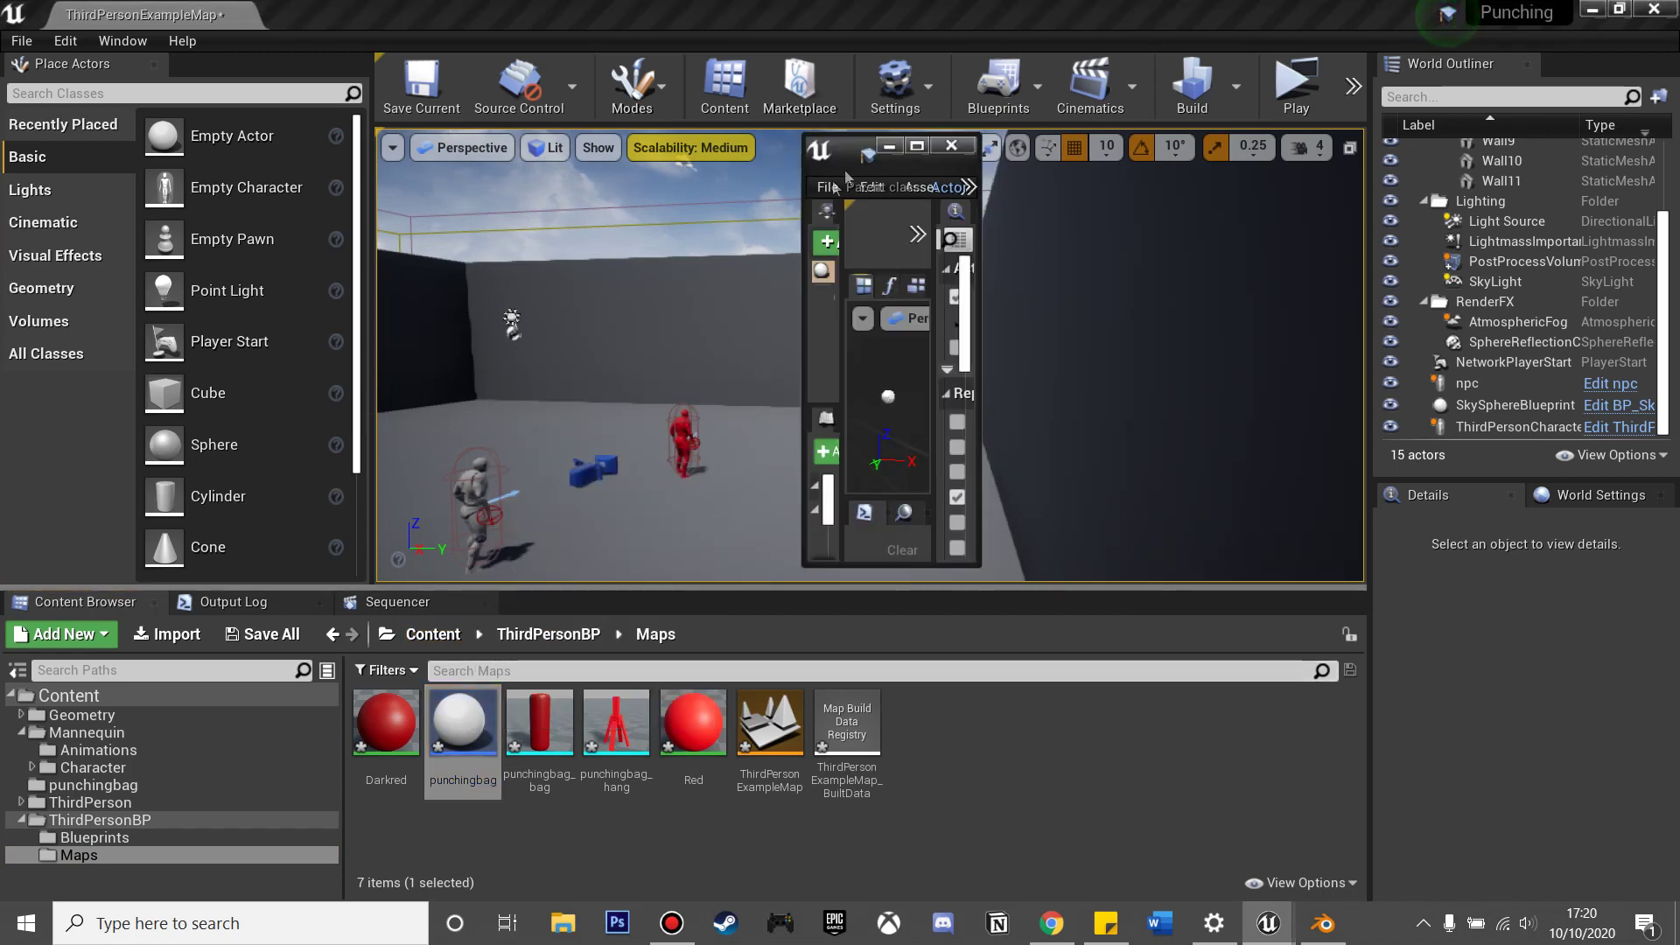
left_click(916, 147)
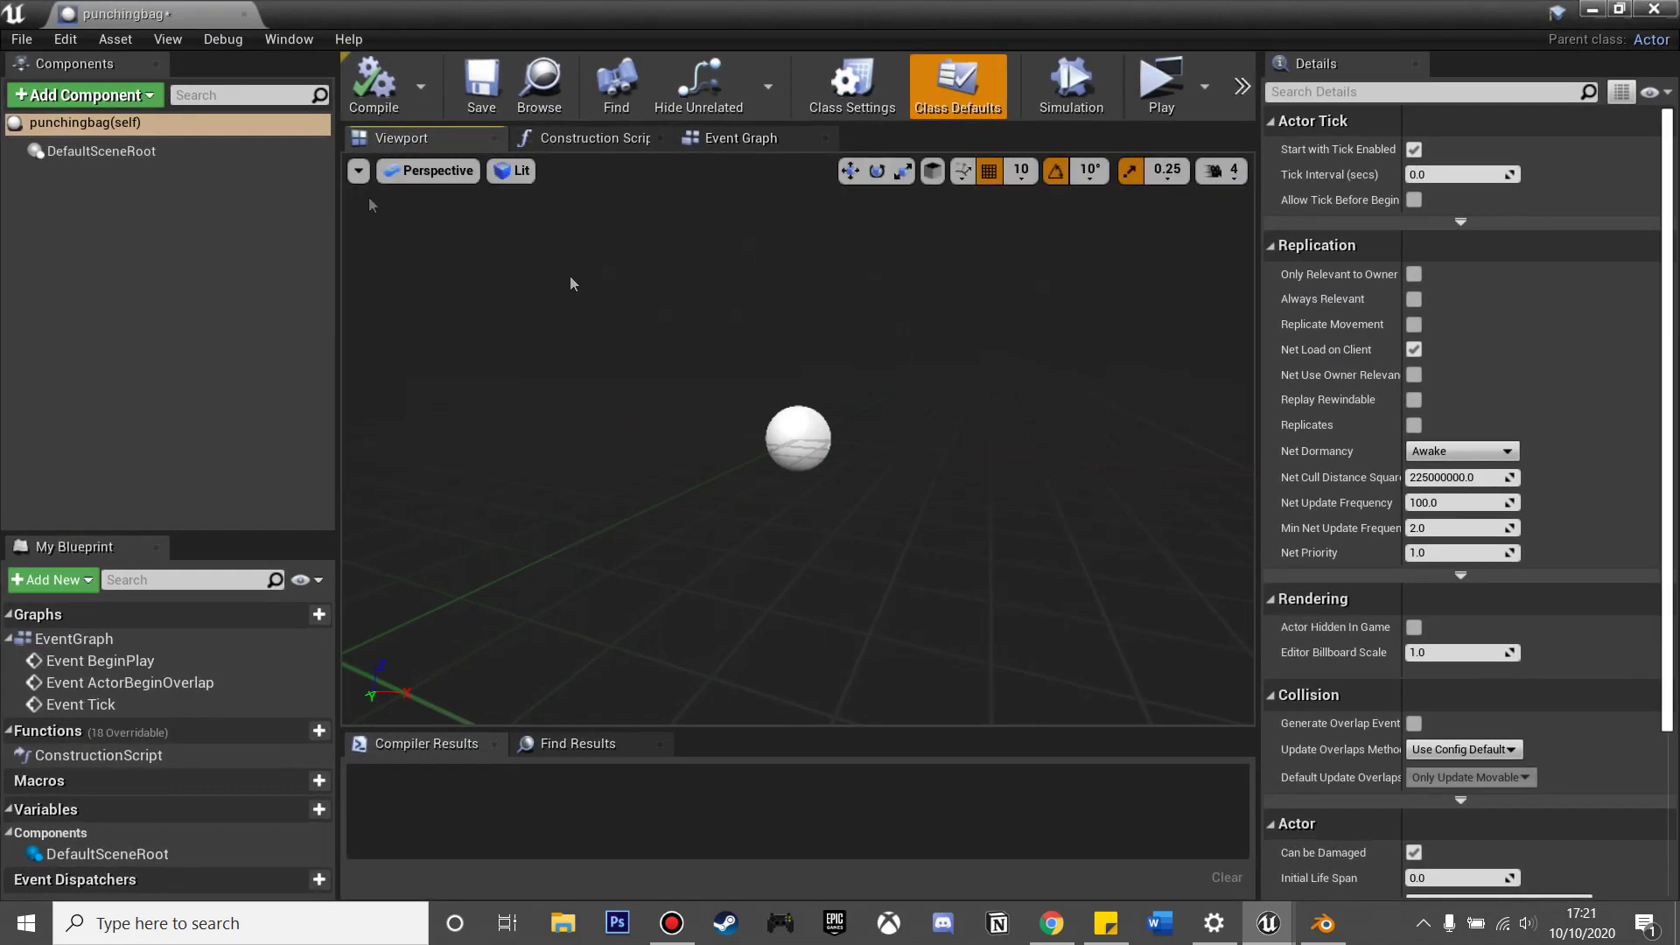
left_click(112, 101)
type("static mesh")
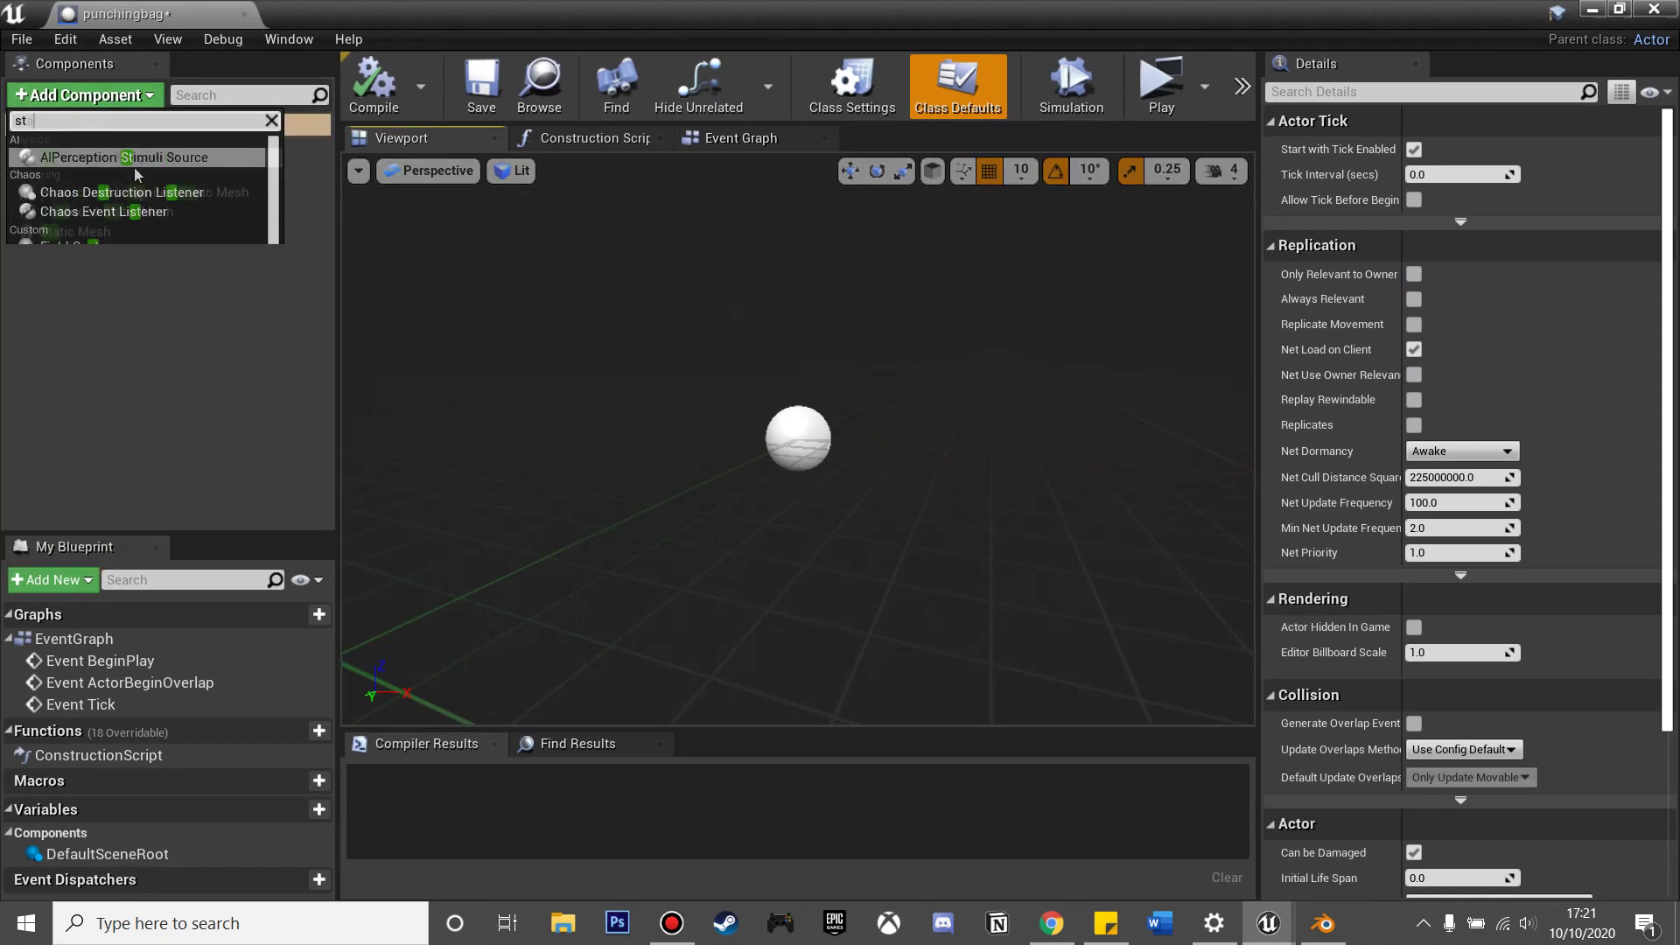
left_click(104, 229)
type("hang")
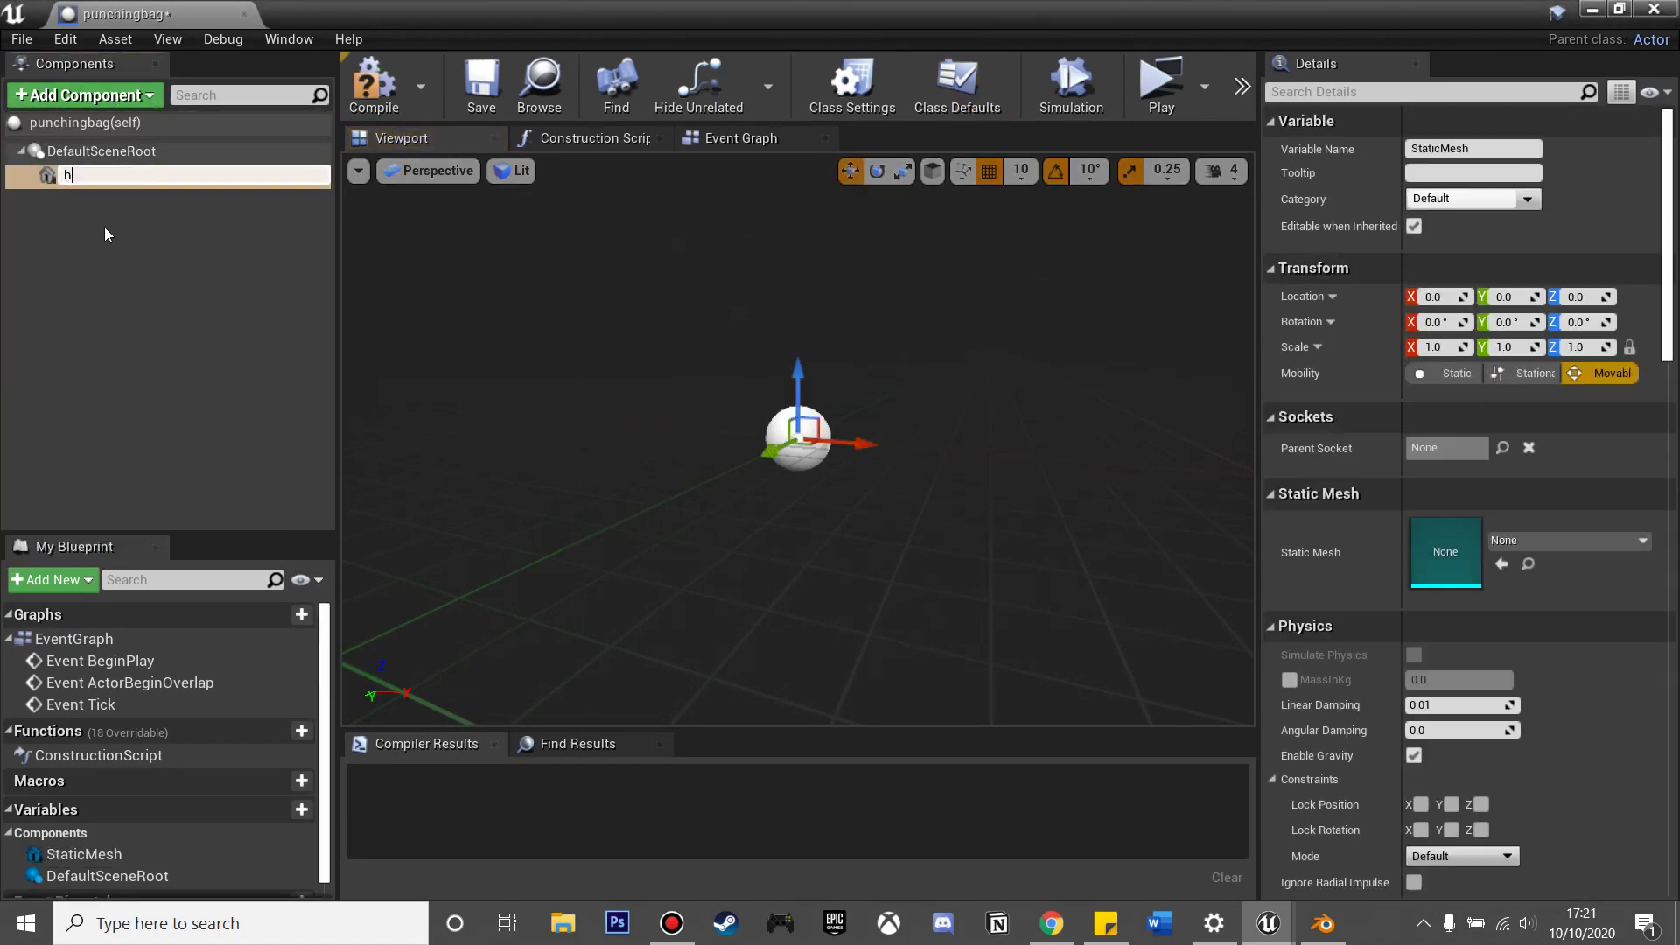
key("Return")
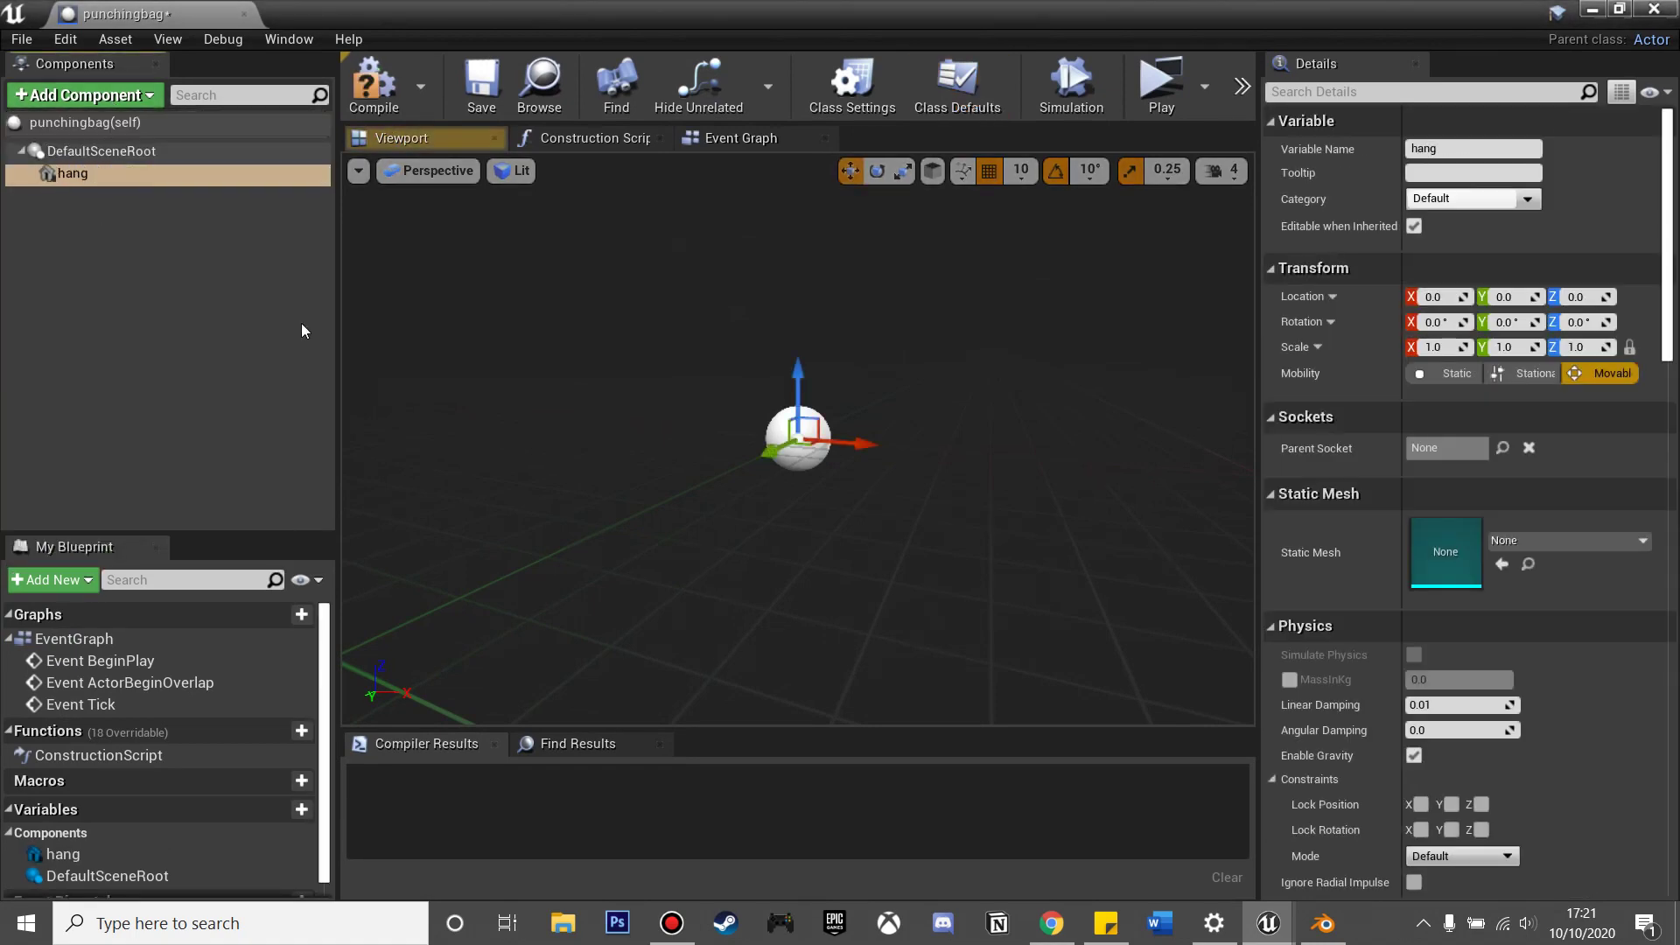
left_click(1525, 541)
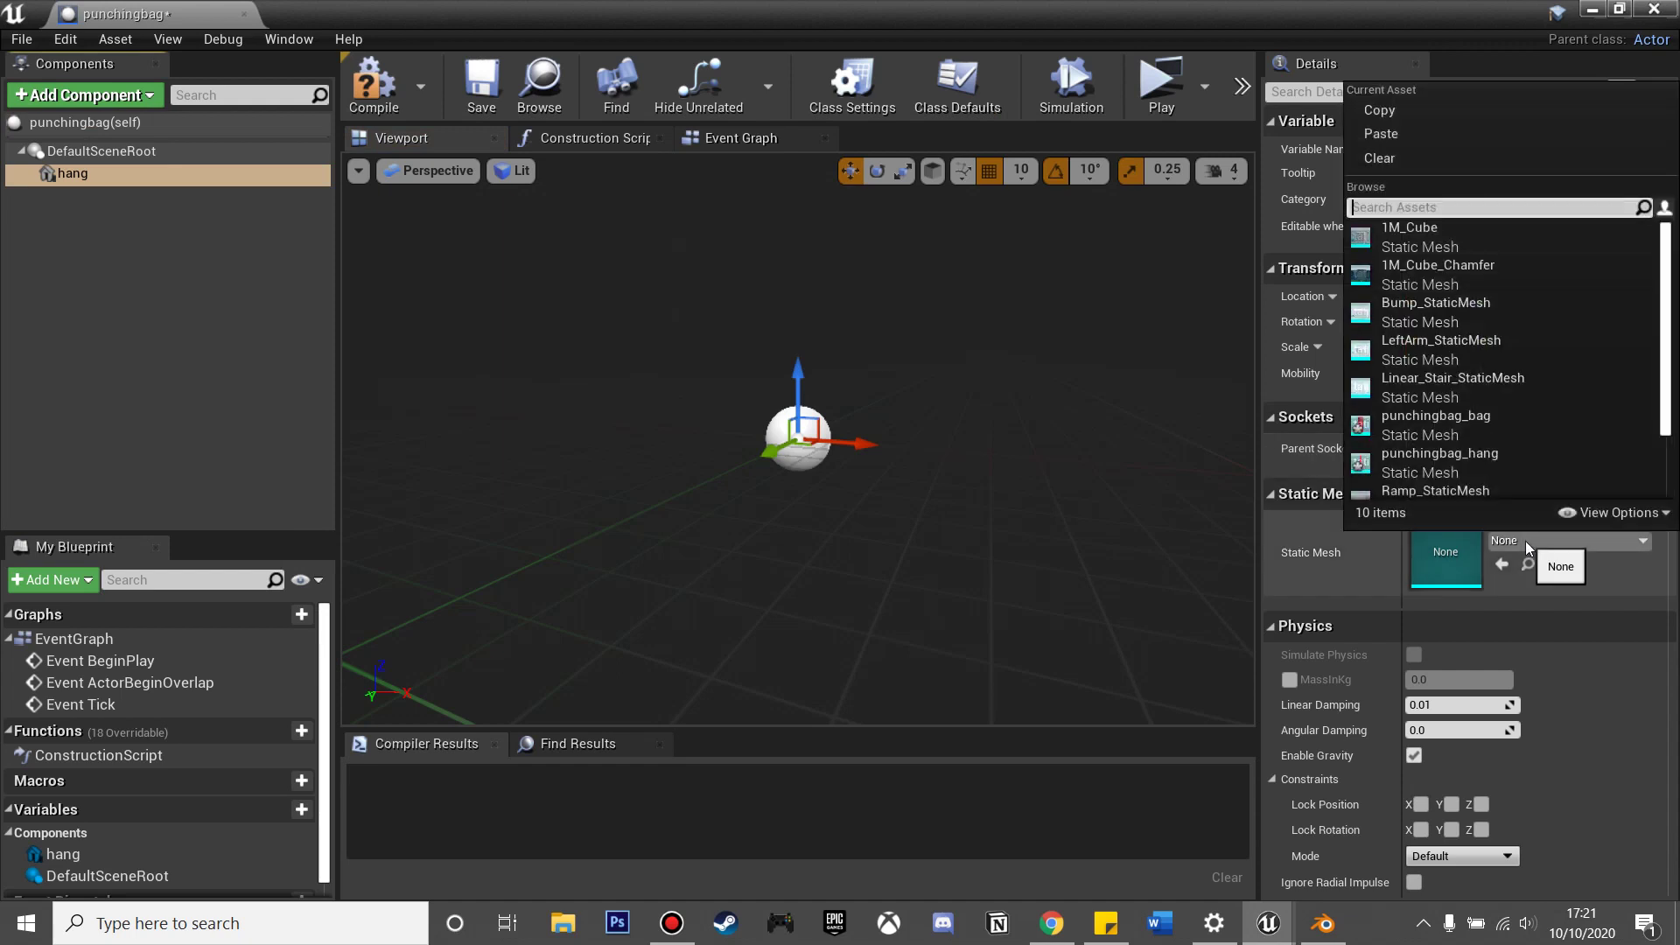
left_click(1462, 460)
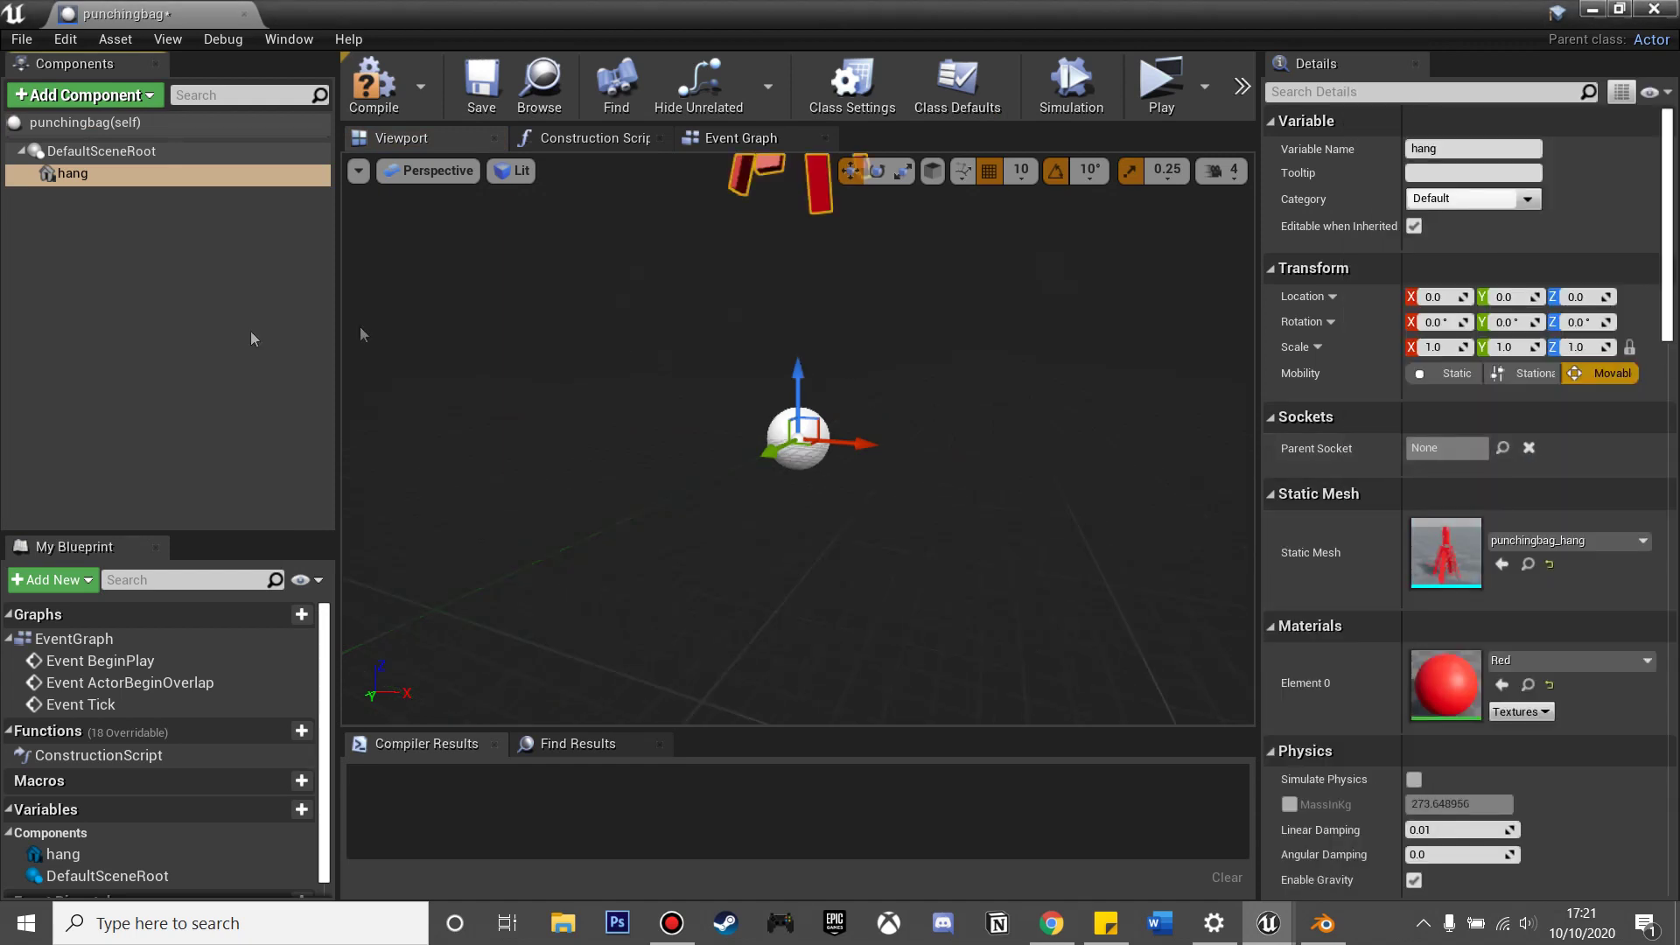
- Add a Static Mesh component named bag under hang and assign it the punchingbag_bag mesh
left_click(84, 101)
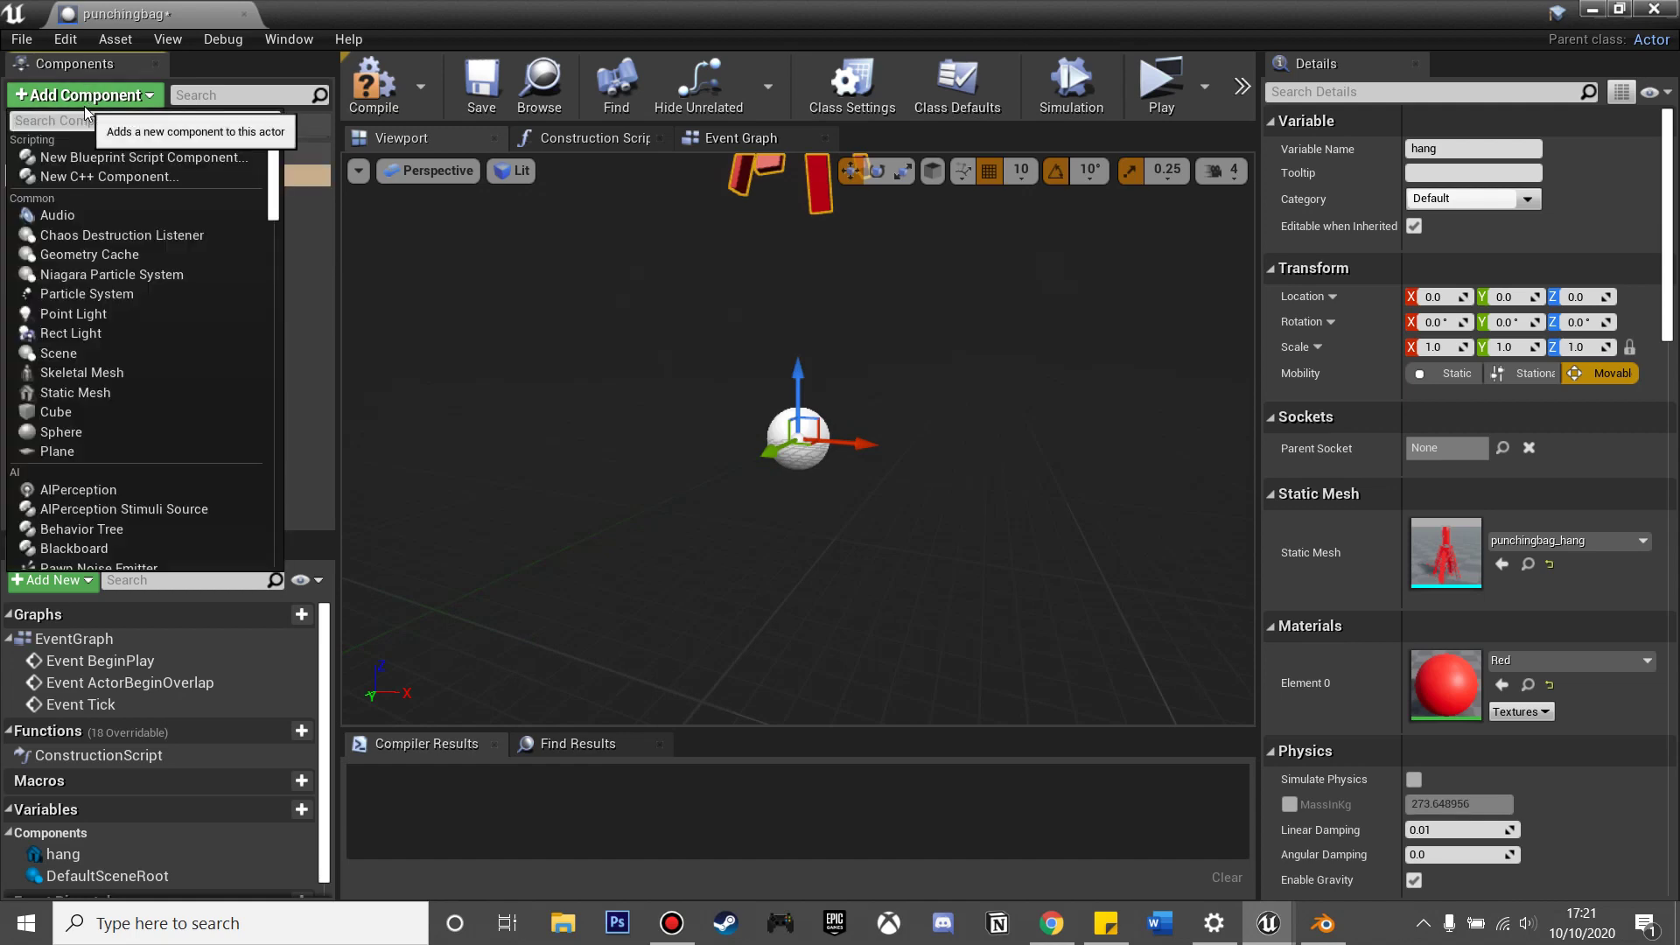
type("static mesh")
left_click(114, 234)
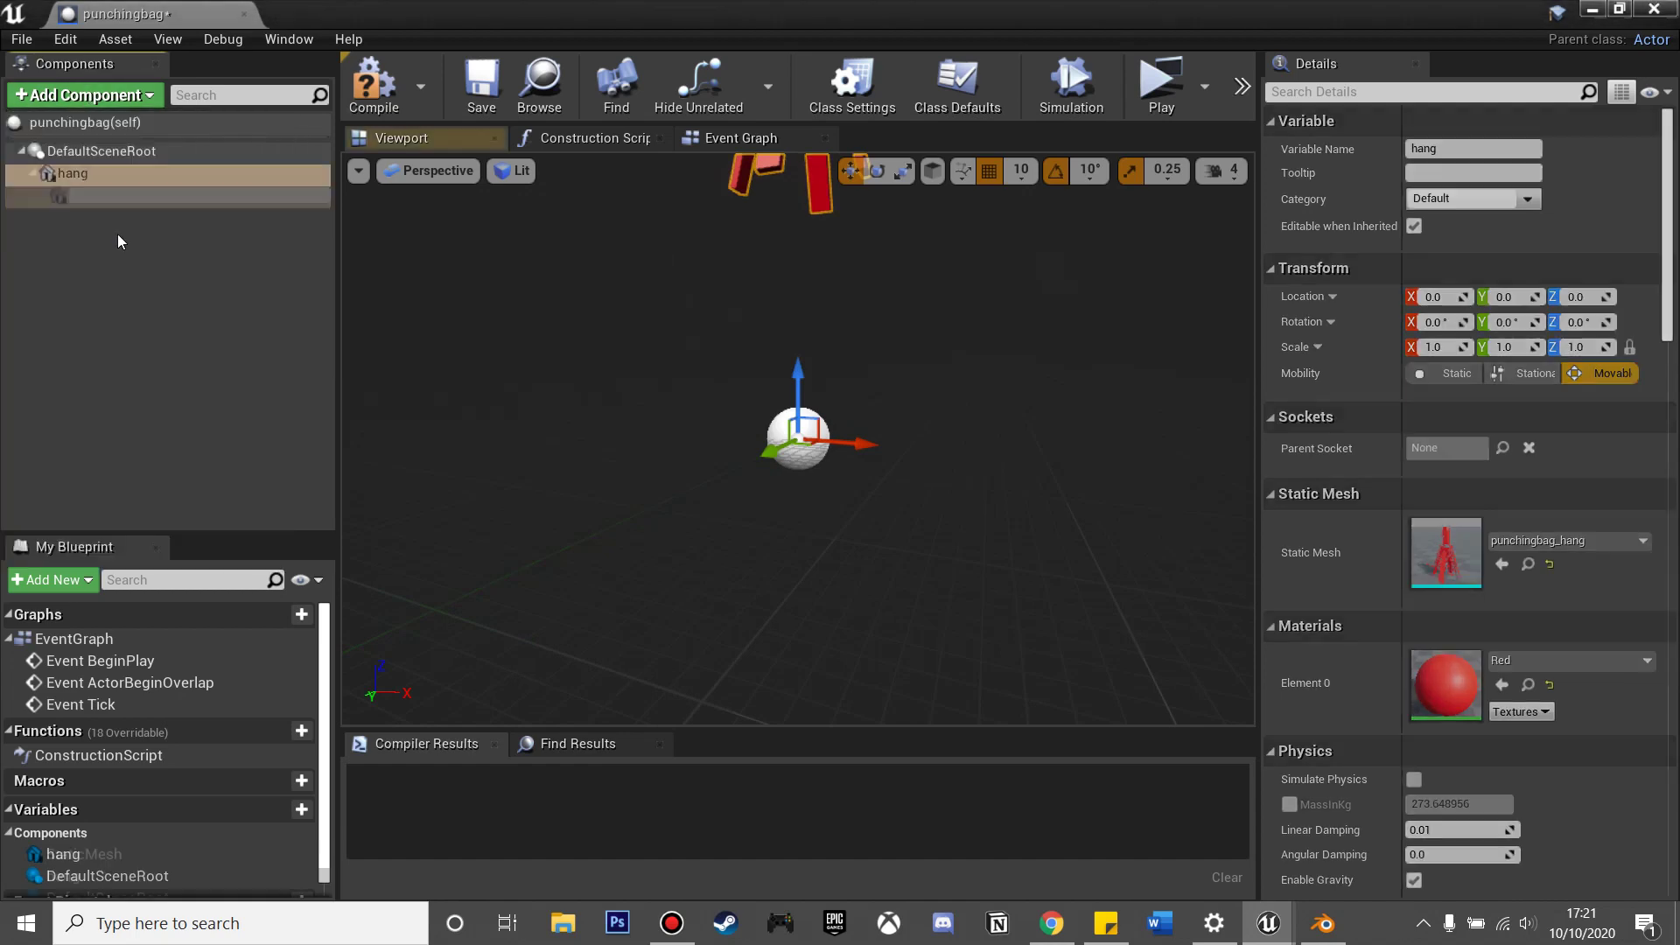
type("bag")
key("Return")
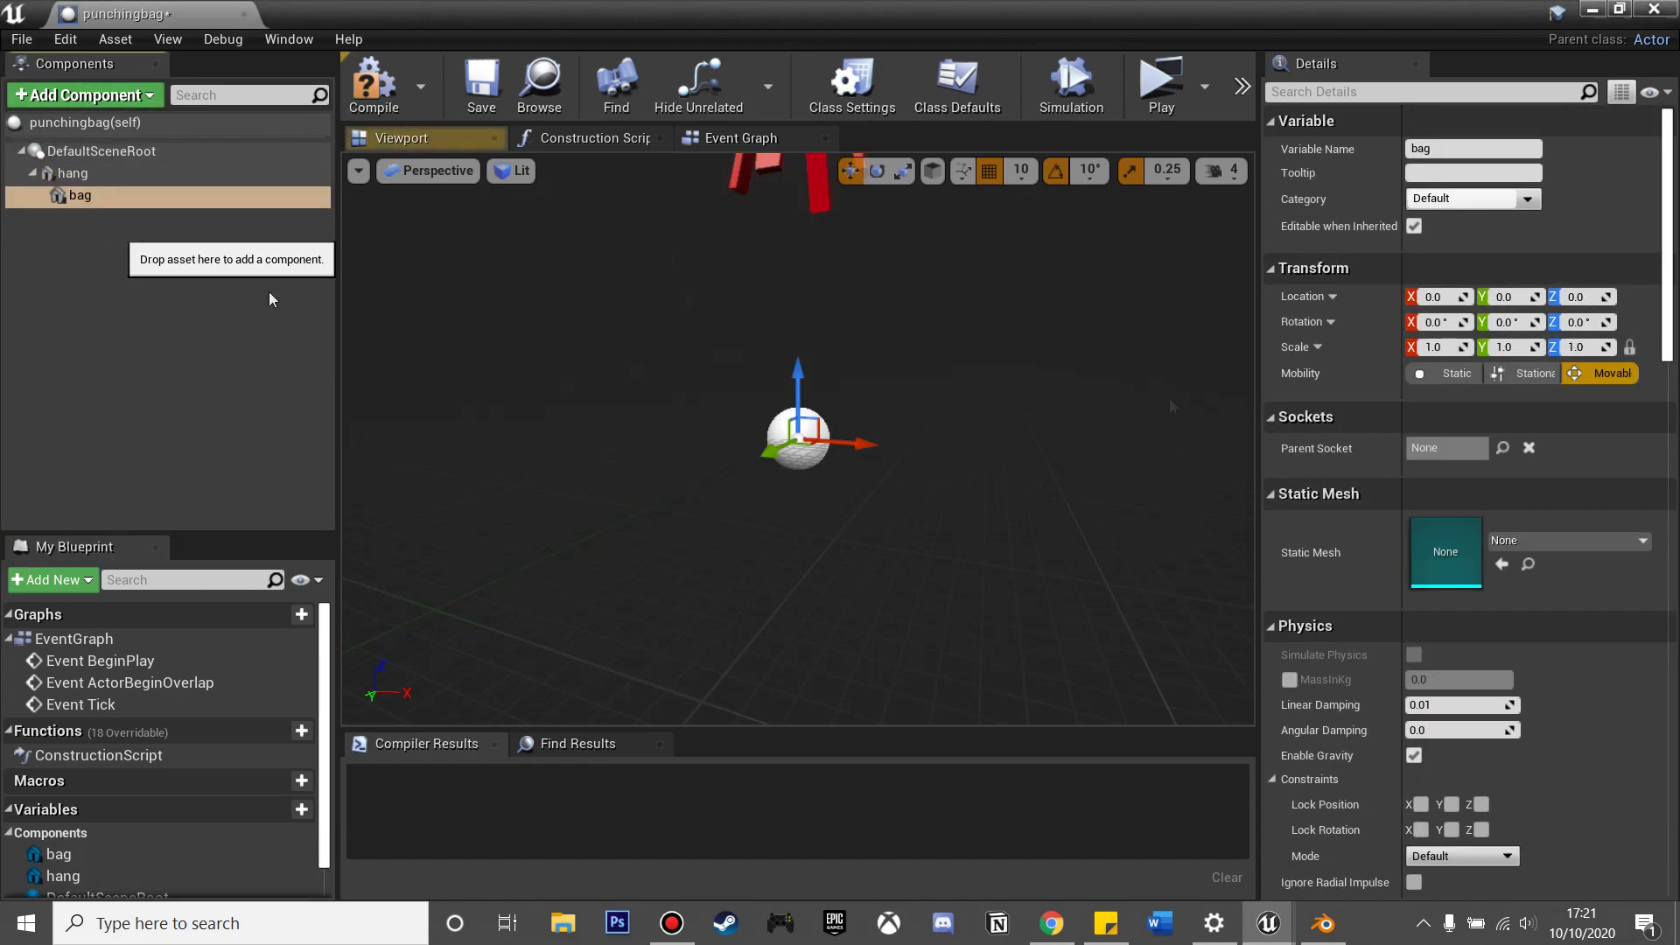
left_click(1535, 541)
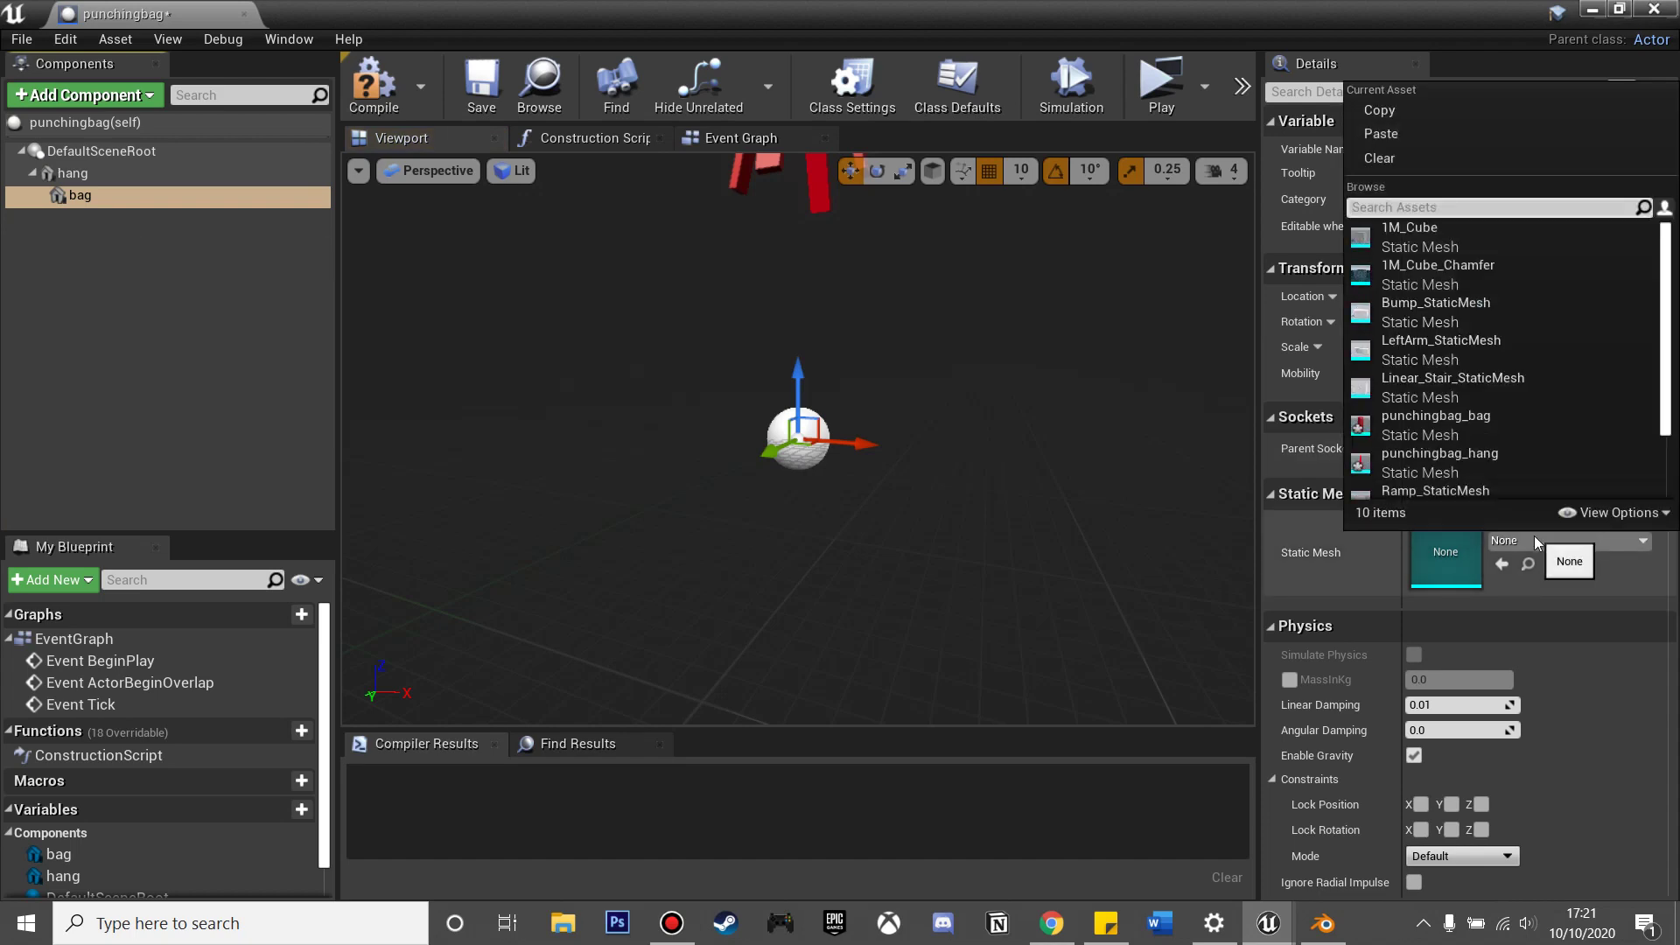
type("b")
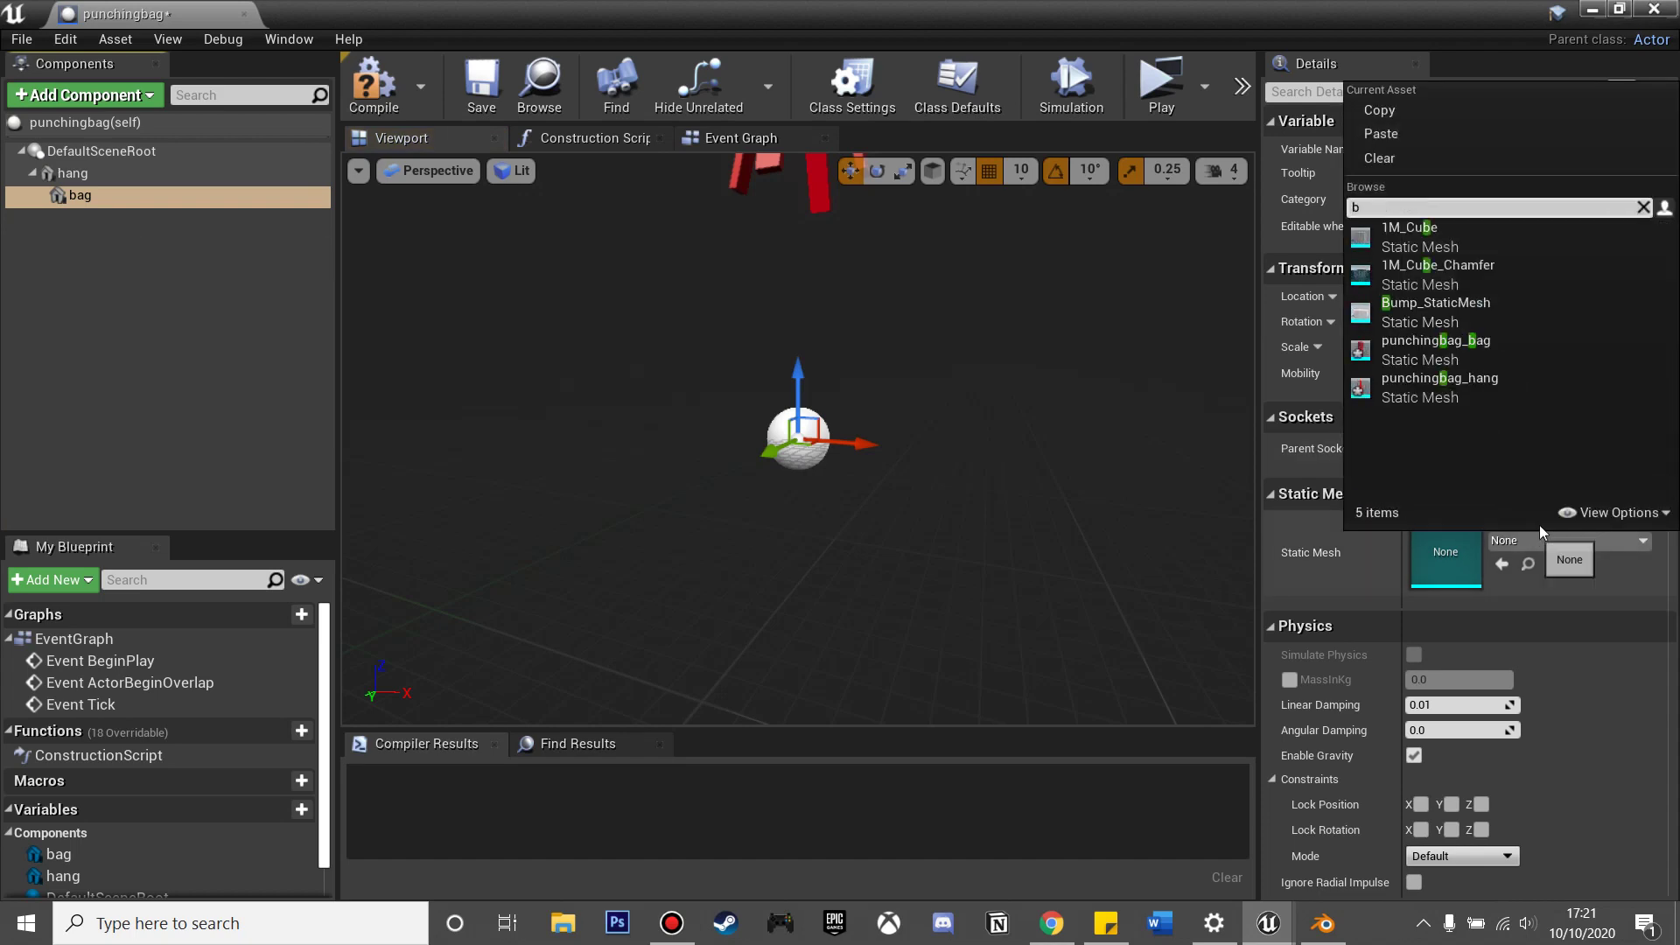
left_click(1473, 350)
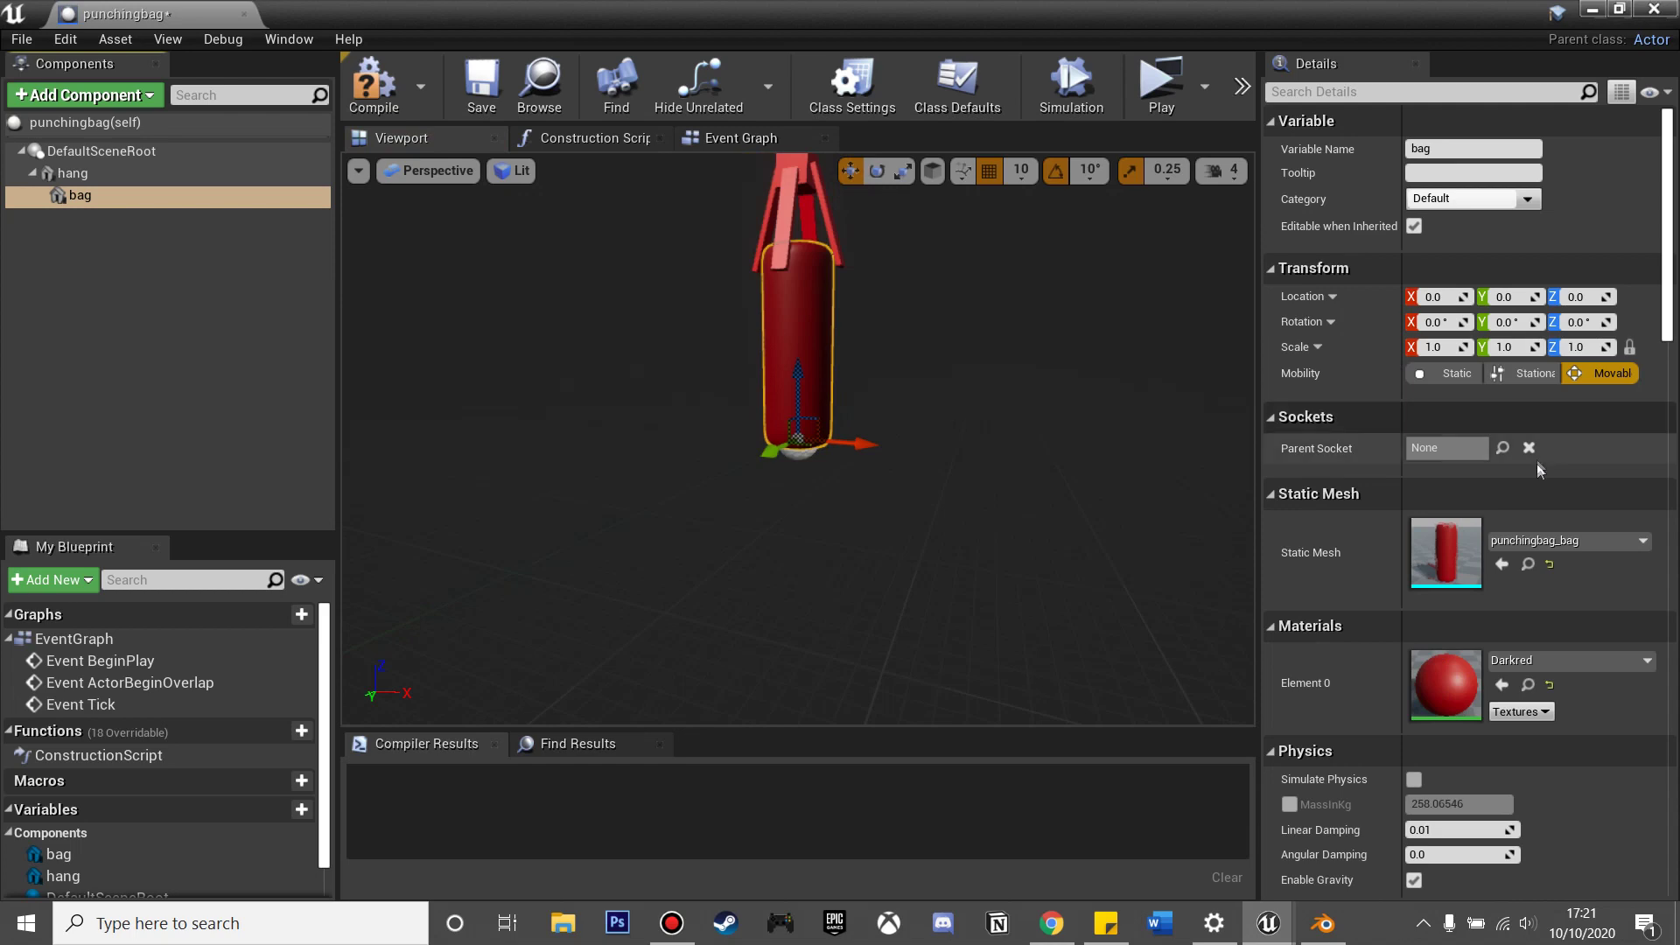
- Enable Simulate Physics on the bag component and override its mass with 100 kg
scroll(1536, 464, "down", 3)
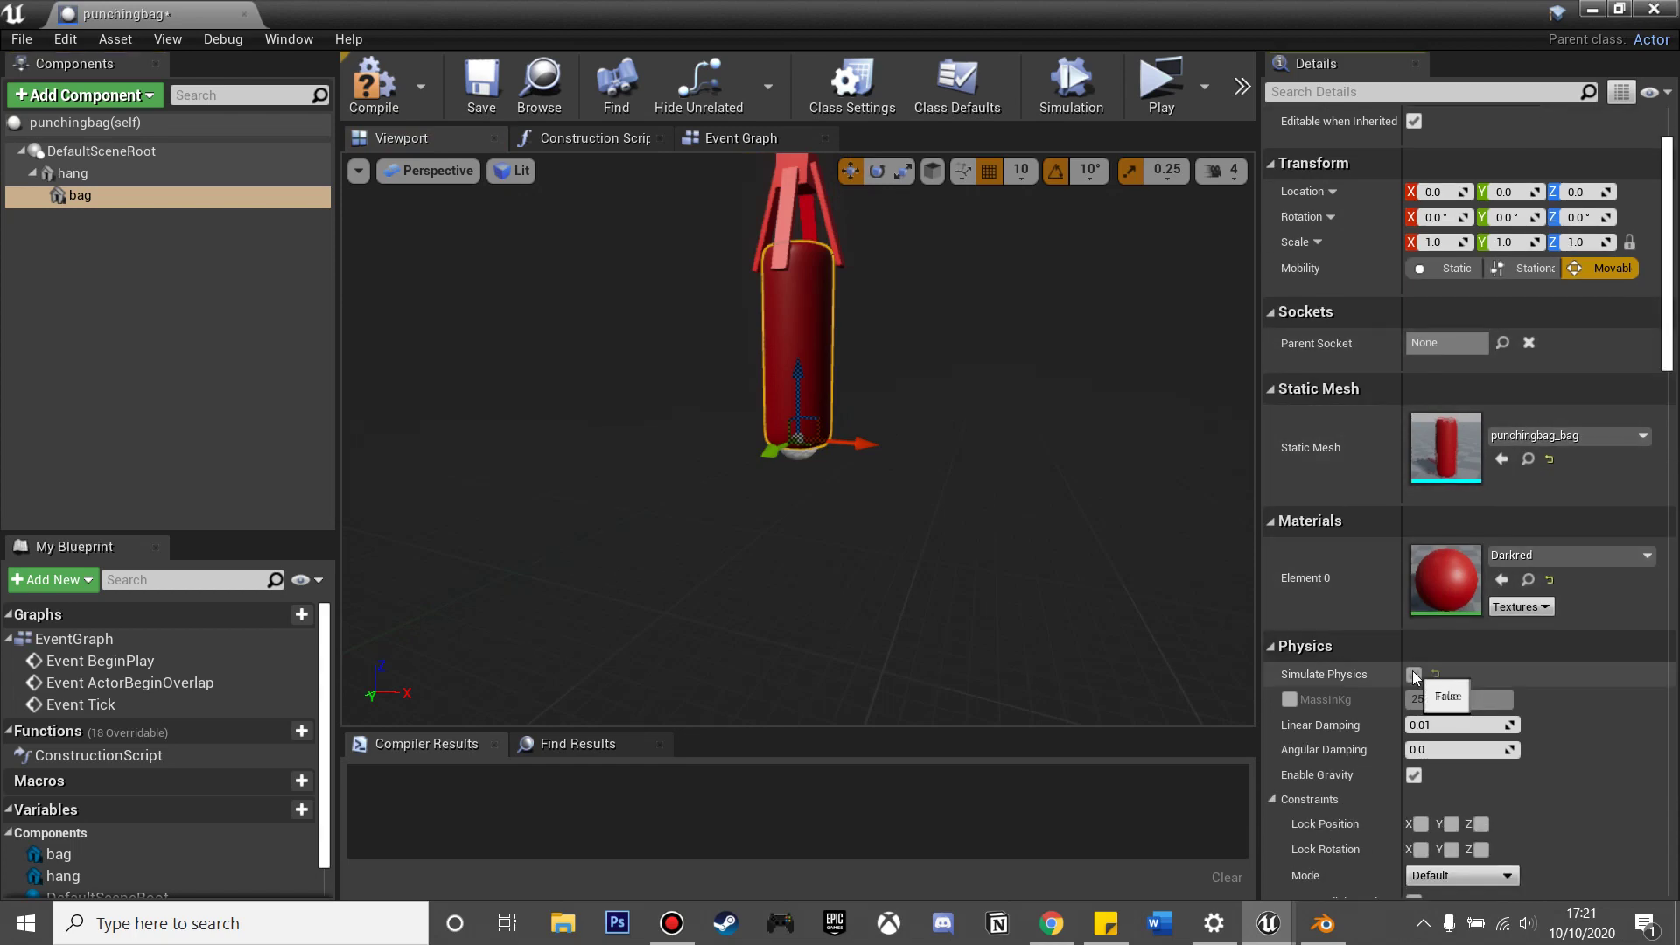
left_click(1412, 670)
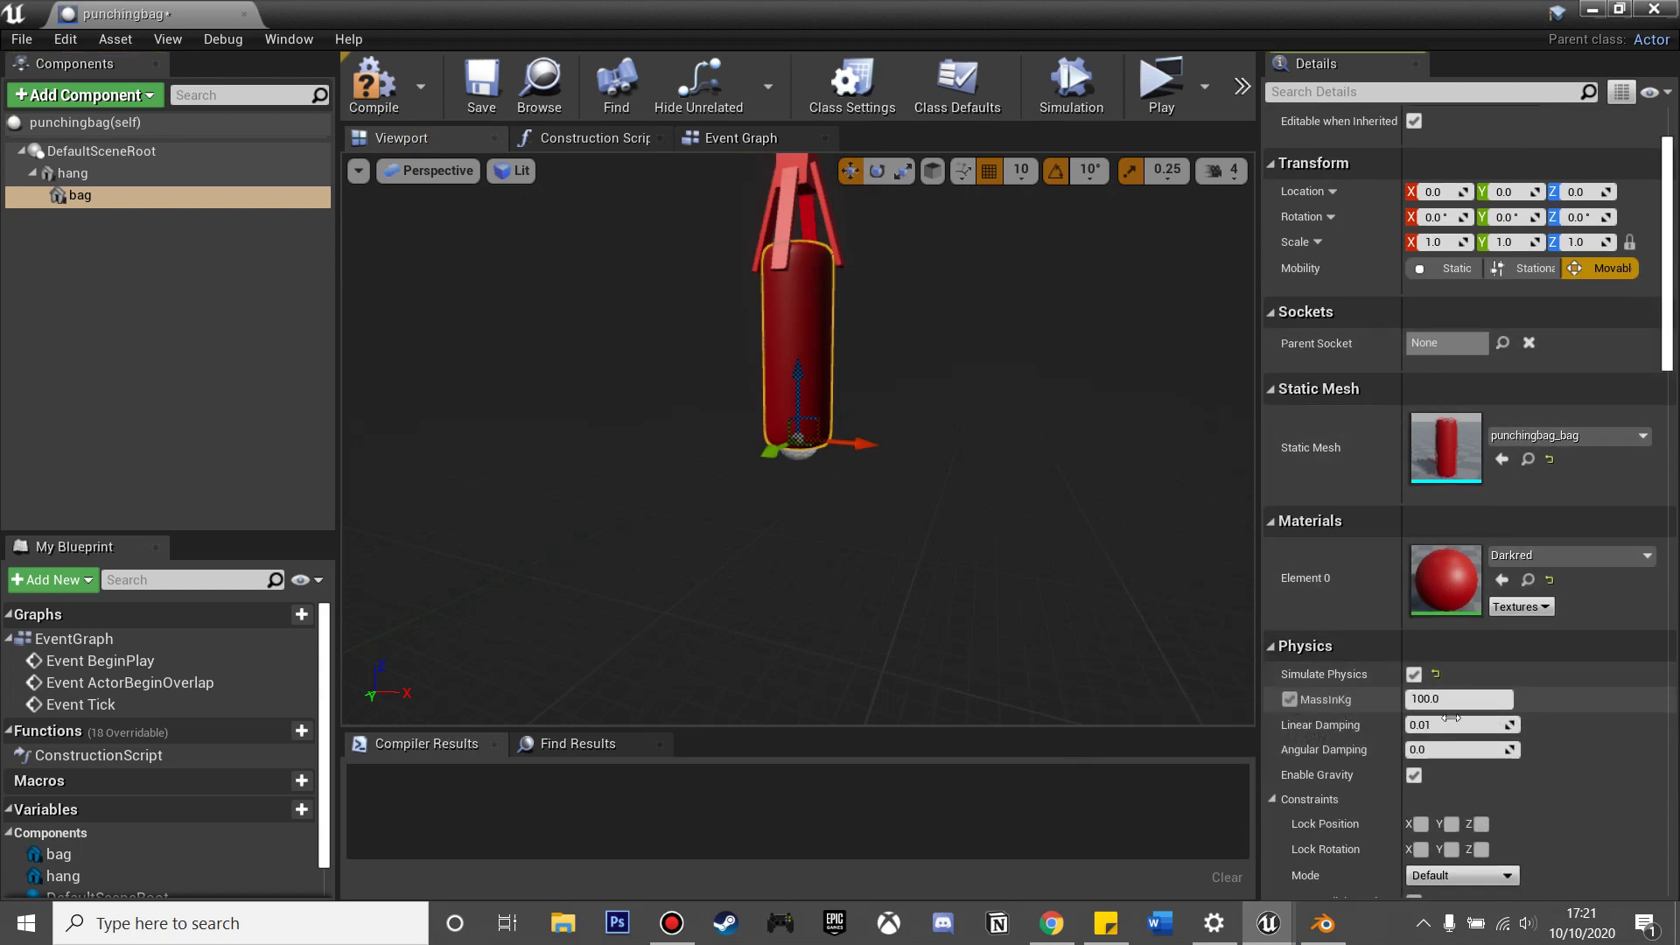
left_click(1290, 699)
- Set the bag's Collision Presets to Custom and its Camera and Pawn responses to Ignore
scroll(1501, 683, "down", 10)
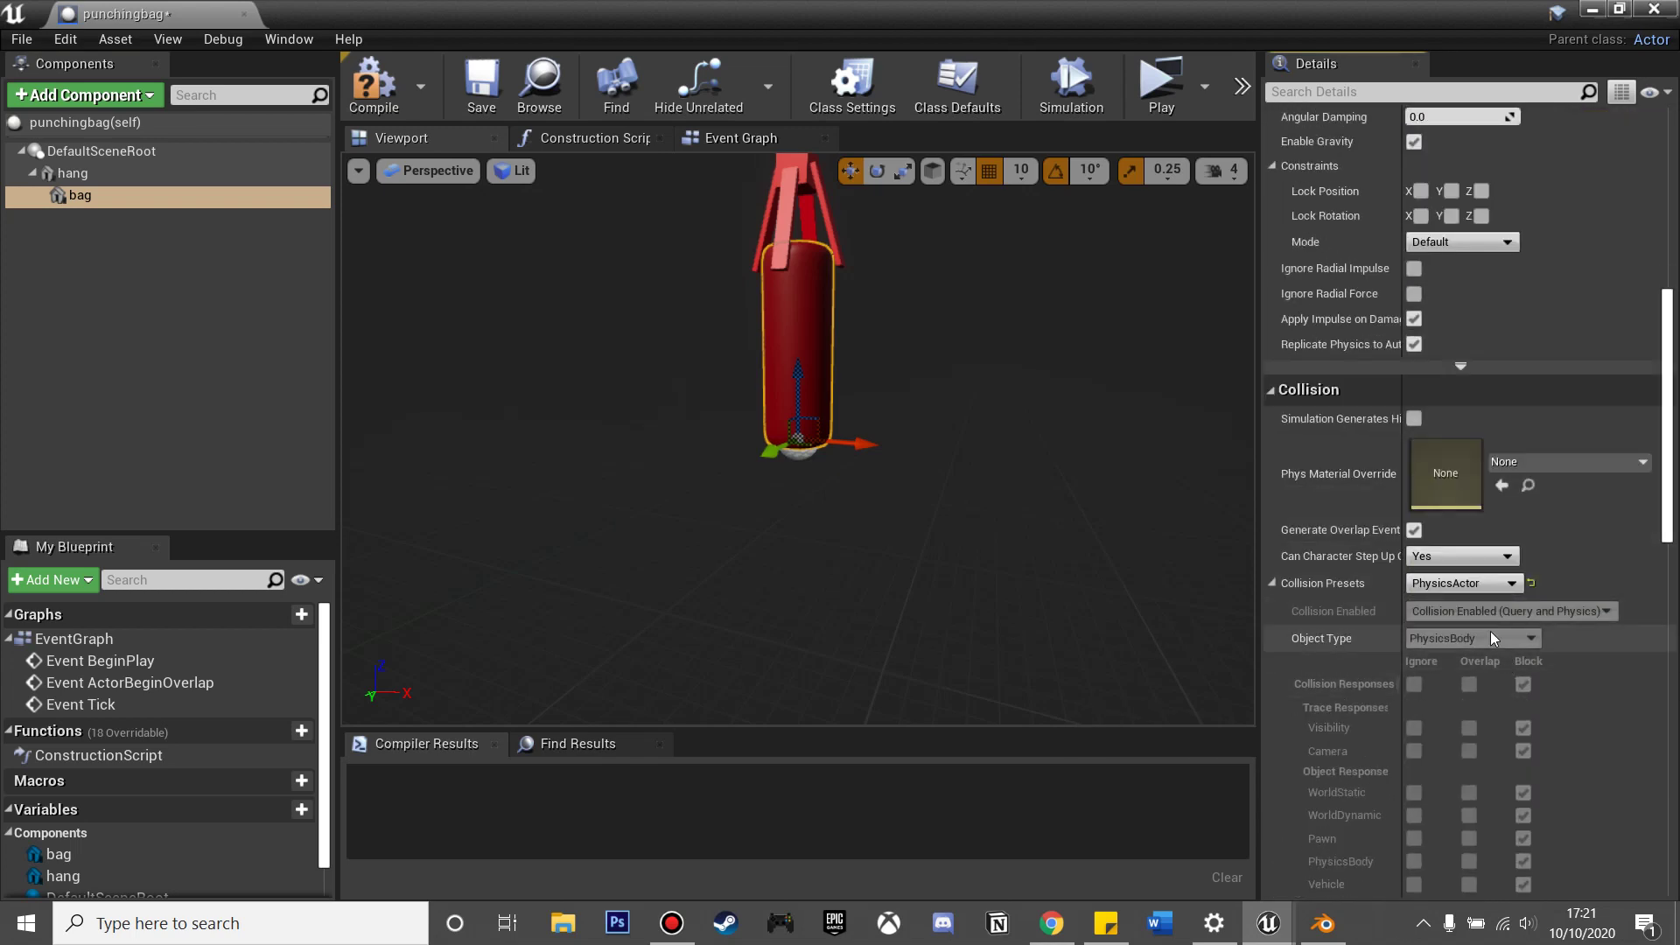
scroll(1488, 612, "down", 2)
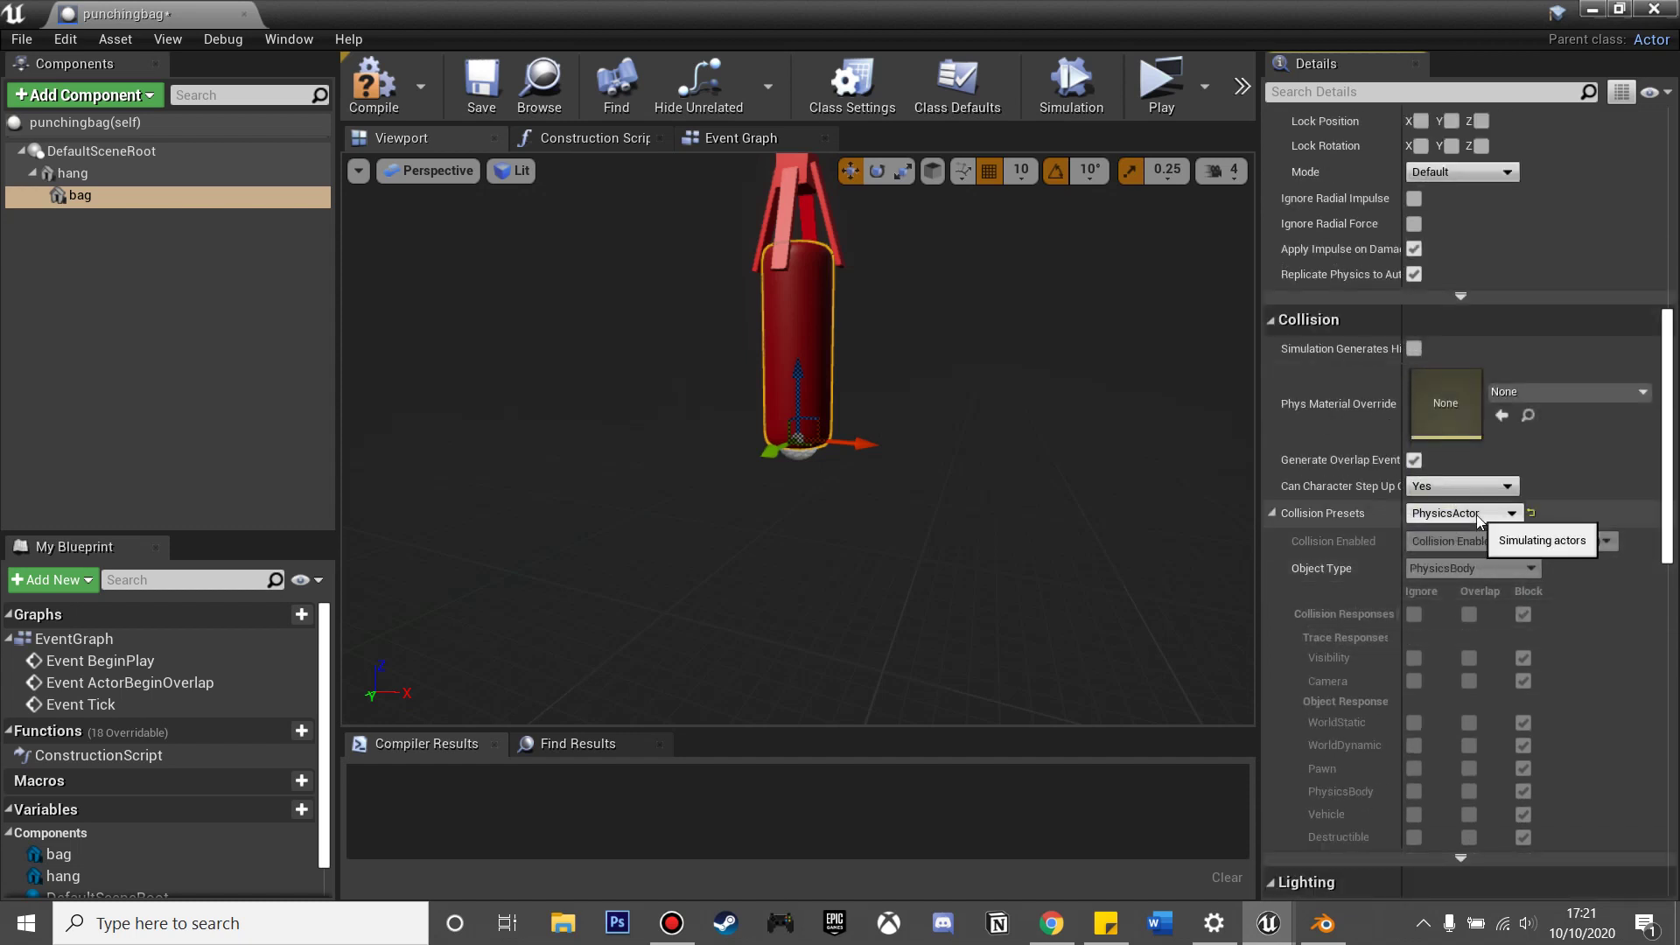
left_click(1477, 515)
left_click(1429, 544)
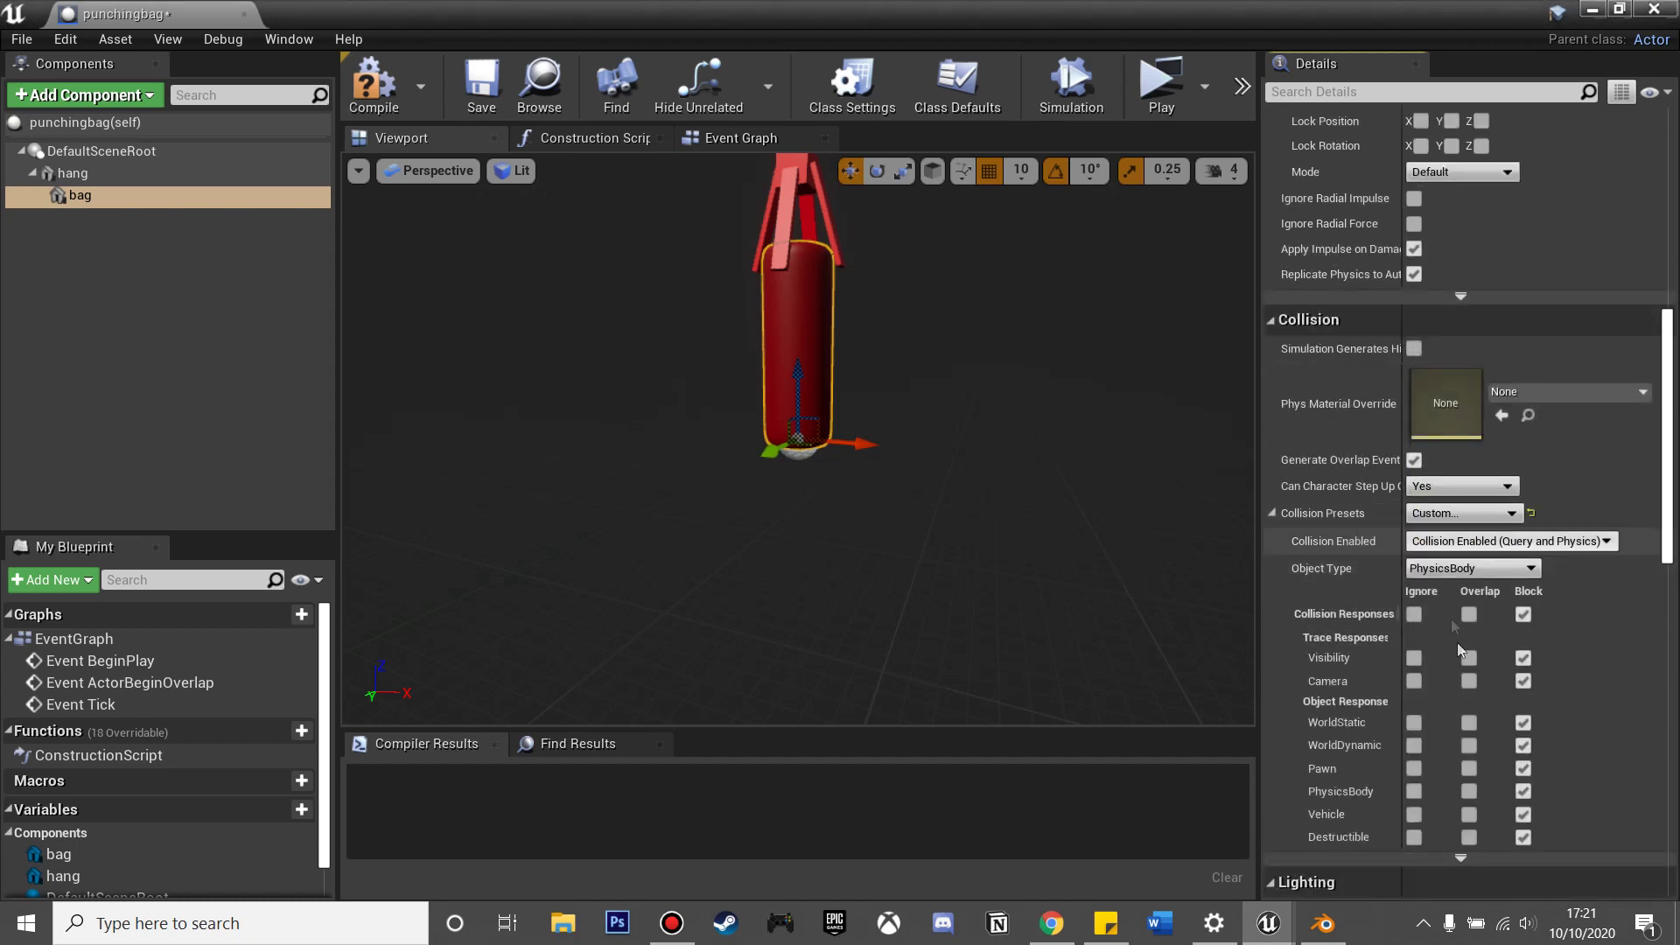
left_click(1413, 681)
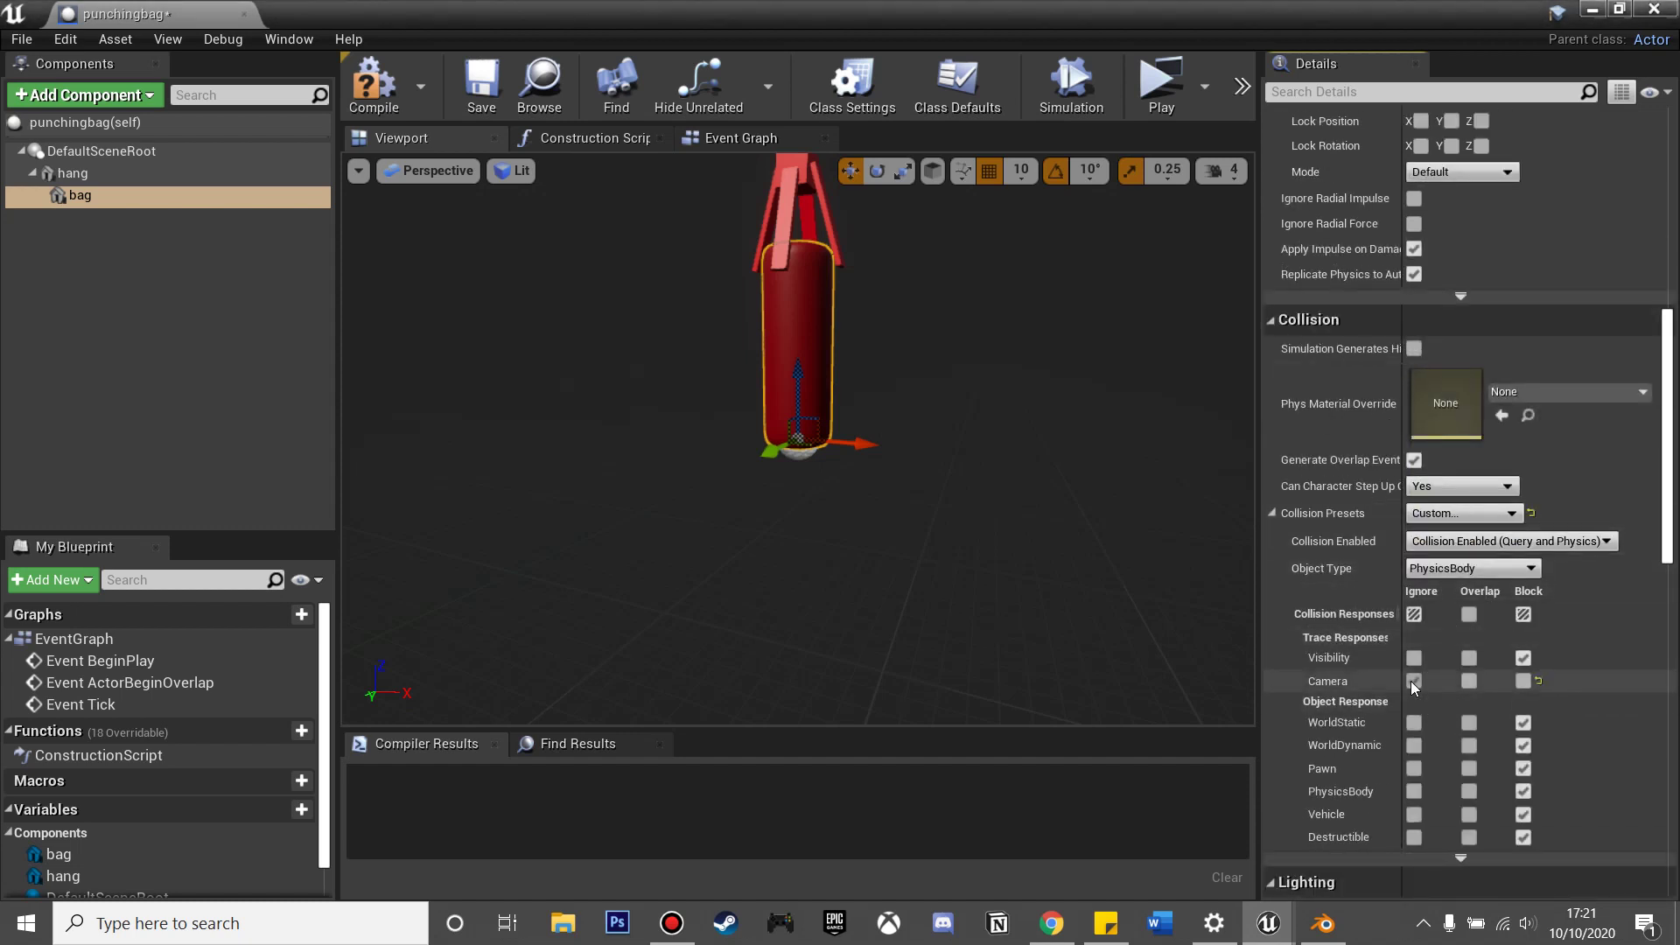
left_click(1415, 769)
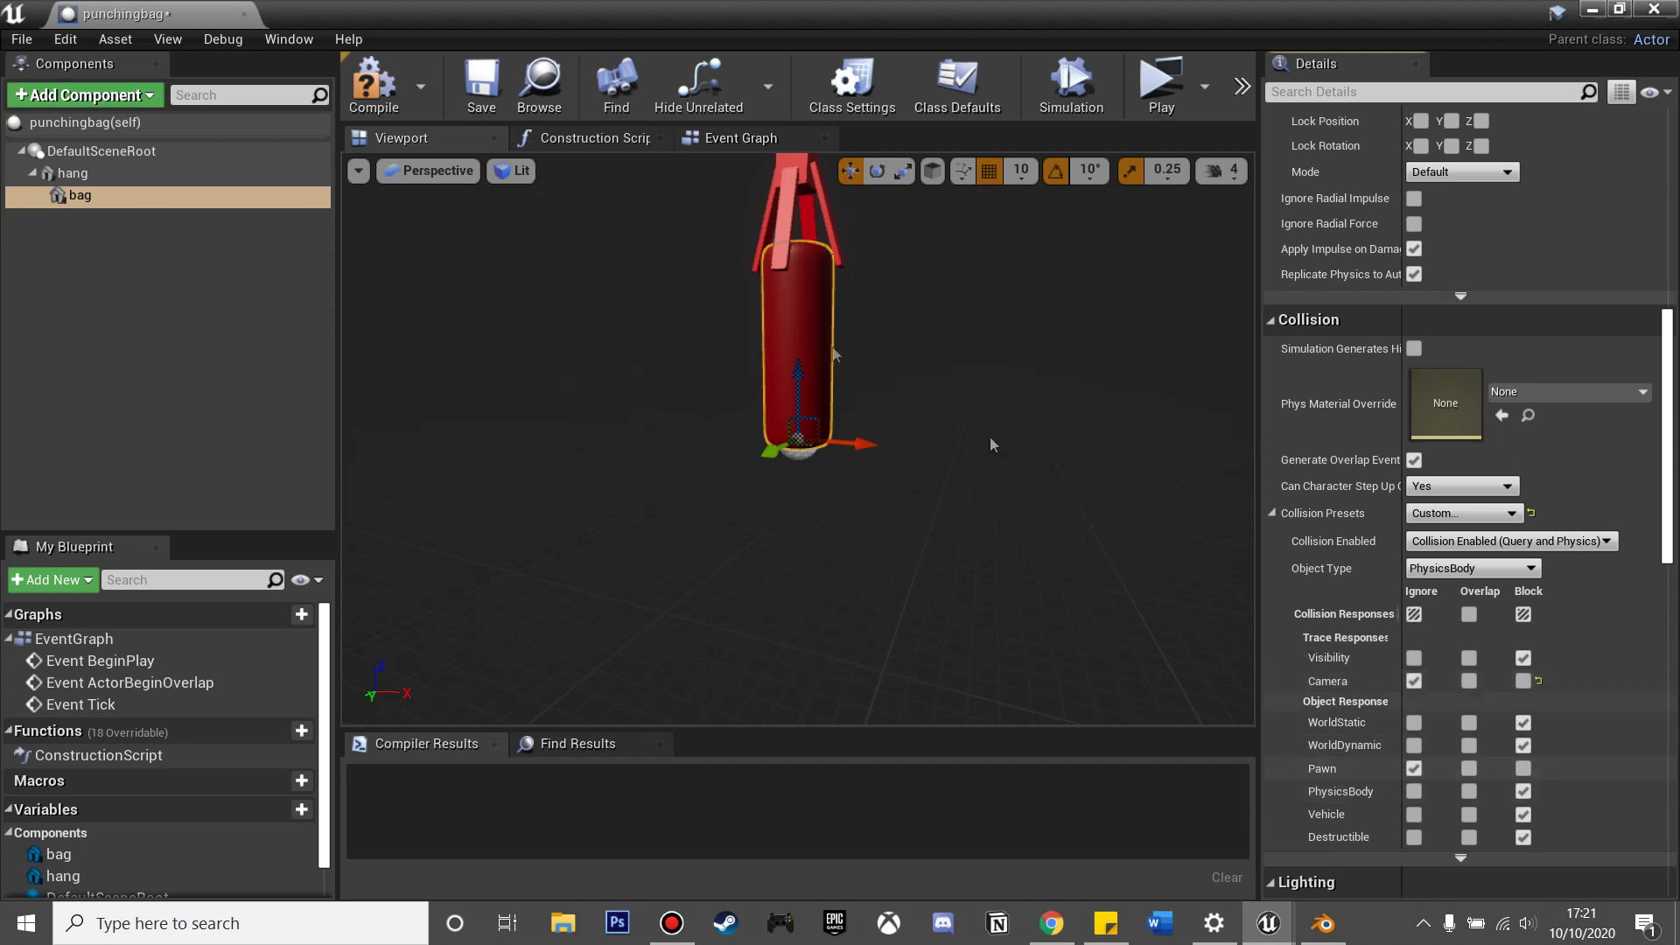
- Add a Physics Constraint component under the scene root, outside the hang and bag hierarchy, and bring up its Constraint settings
left_click(75, 305)
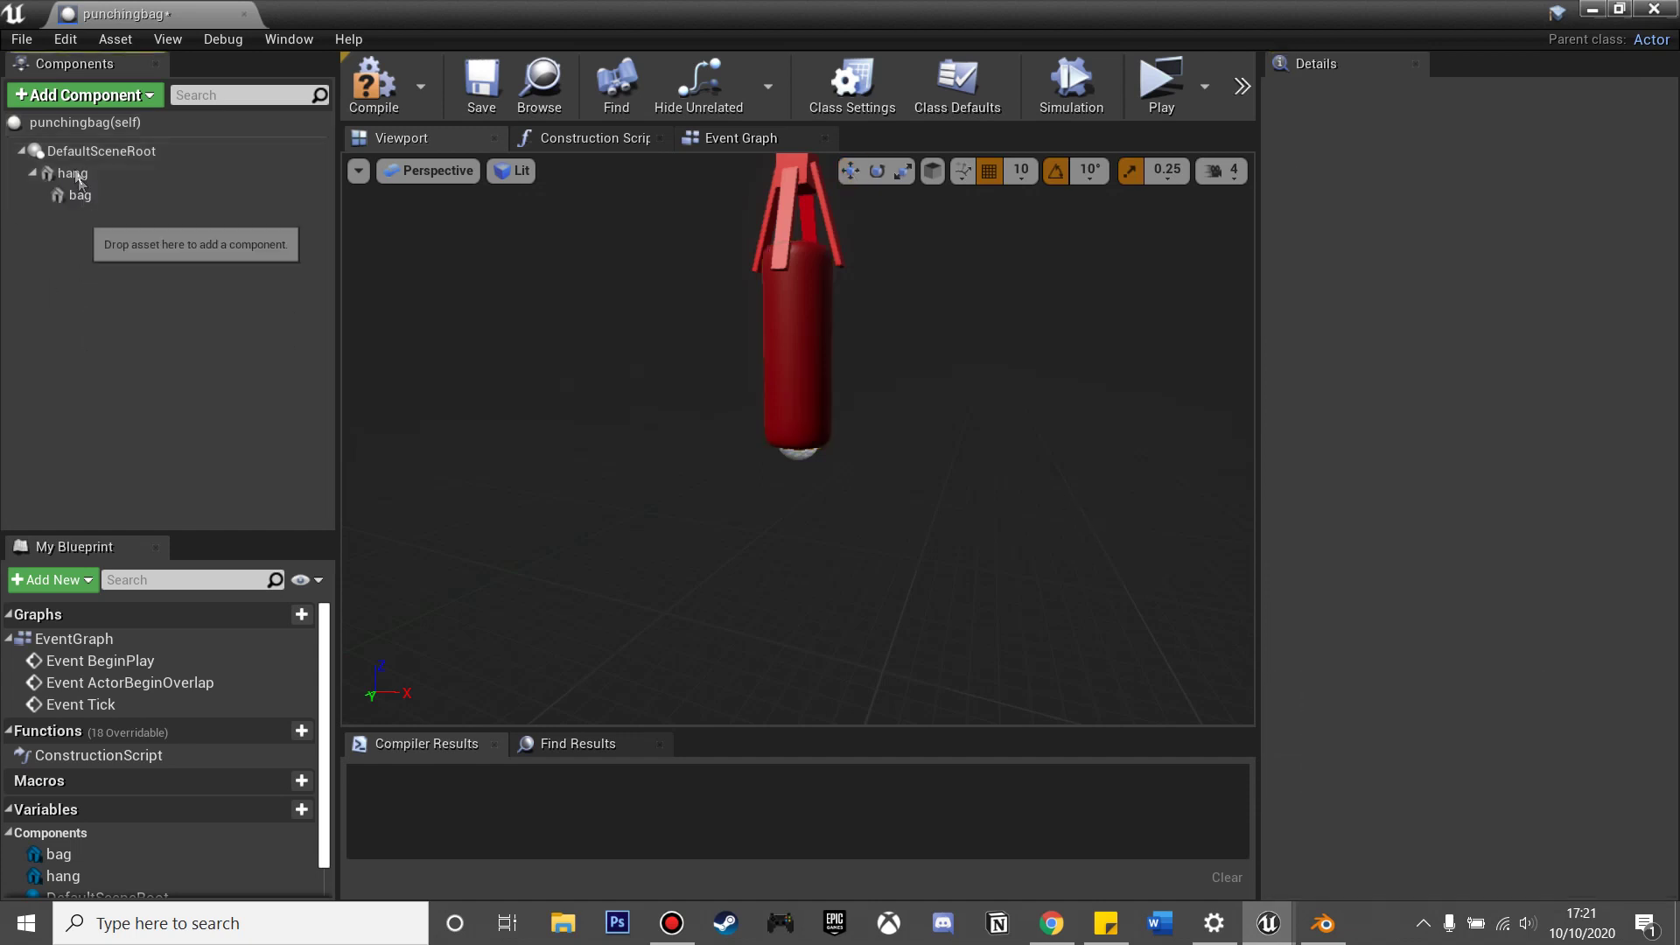
left_click(110, 96)
type("p")
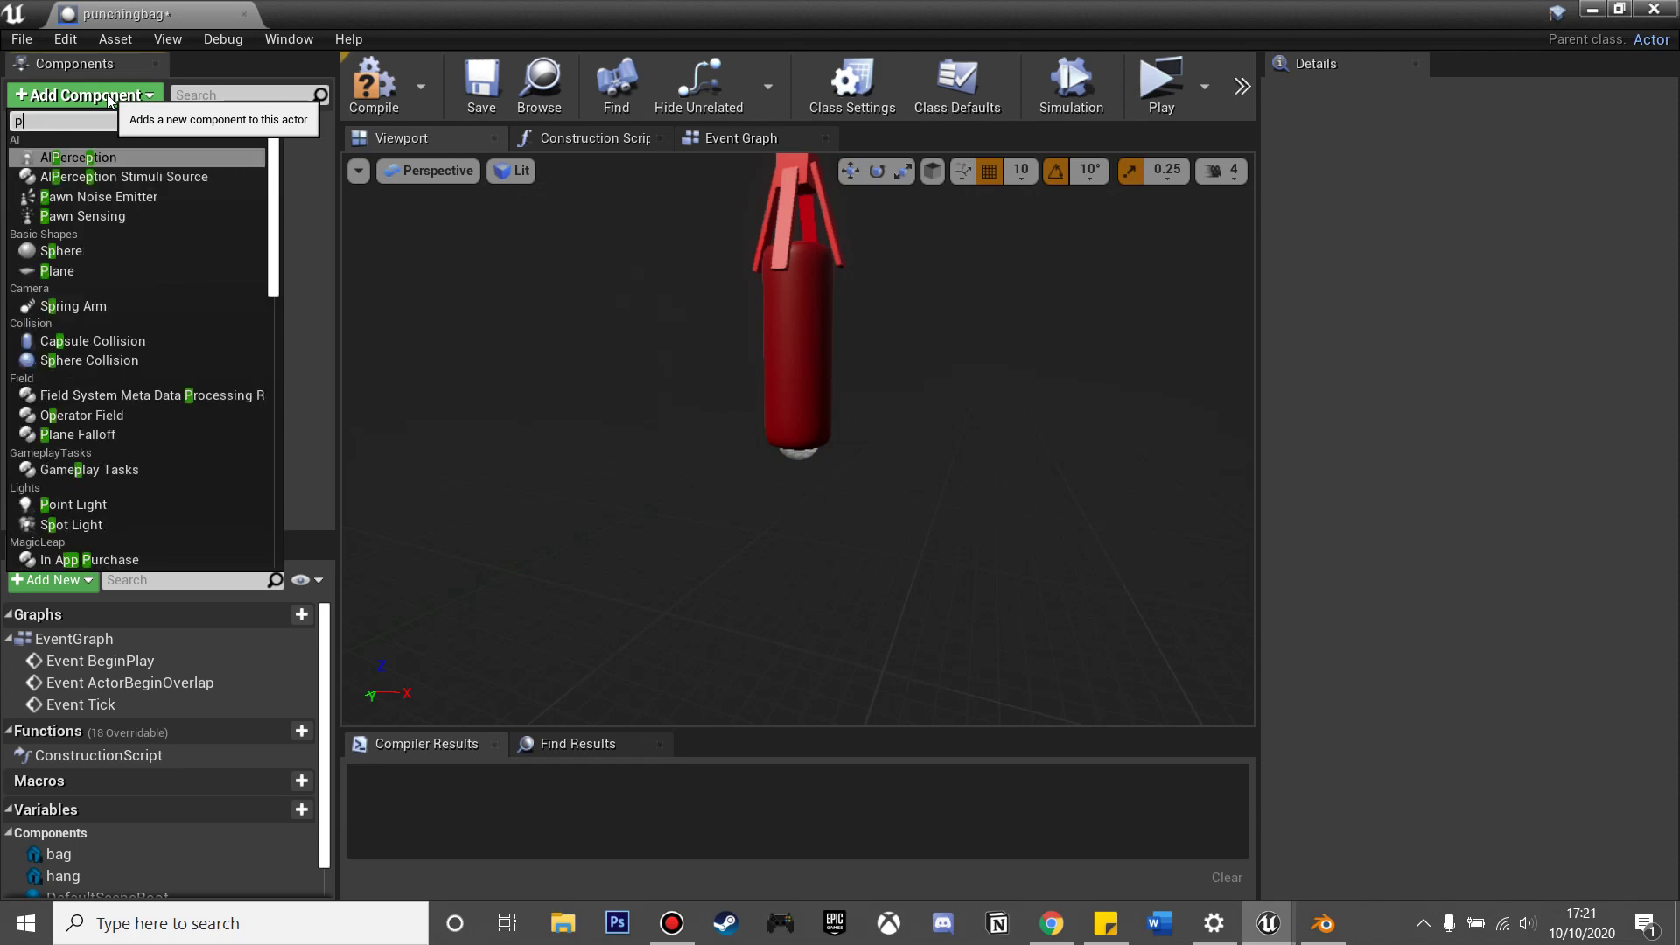
type("hy")
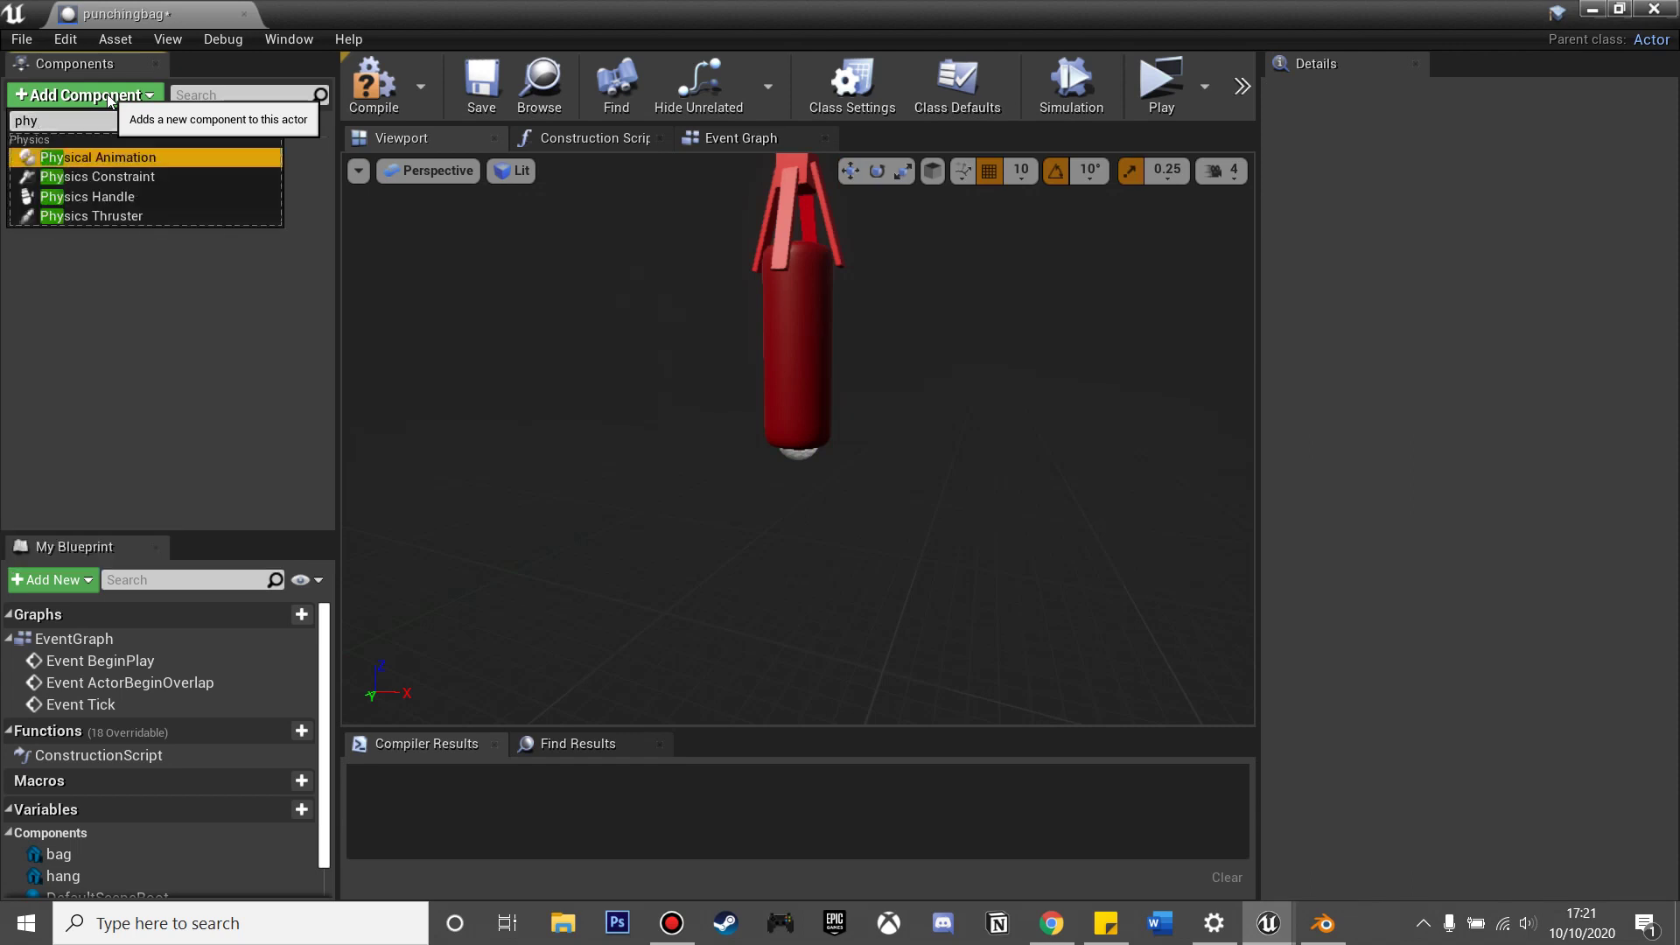
key("Down")
key("Return")
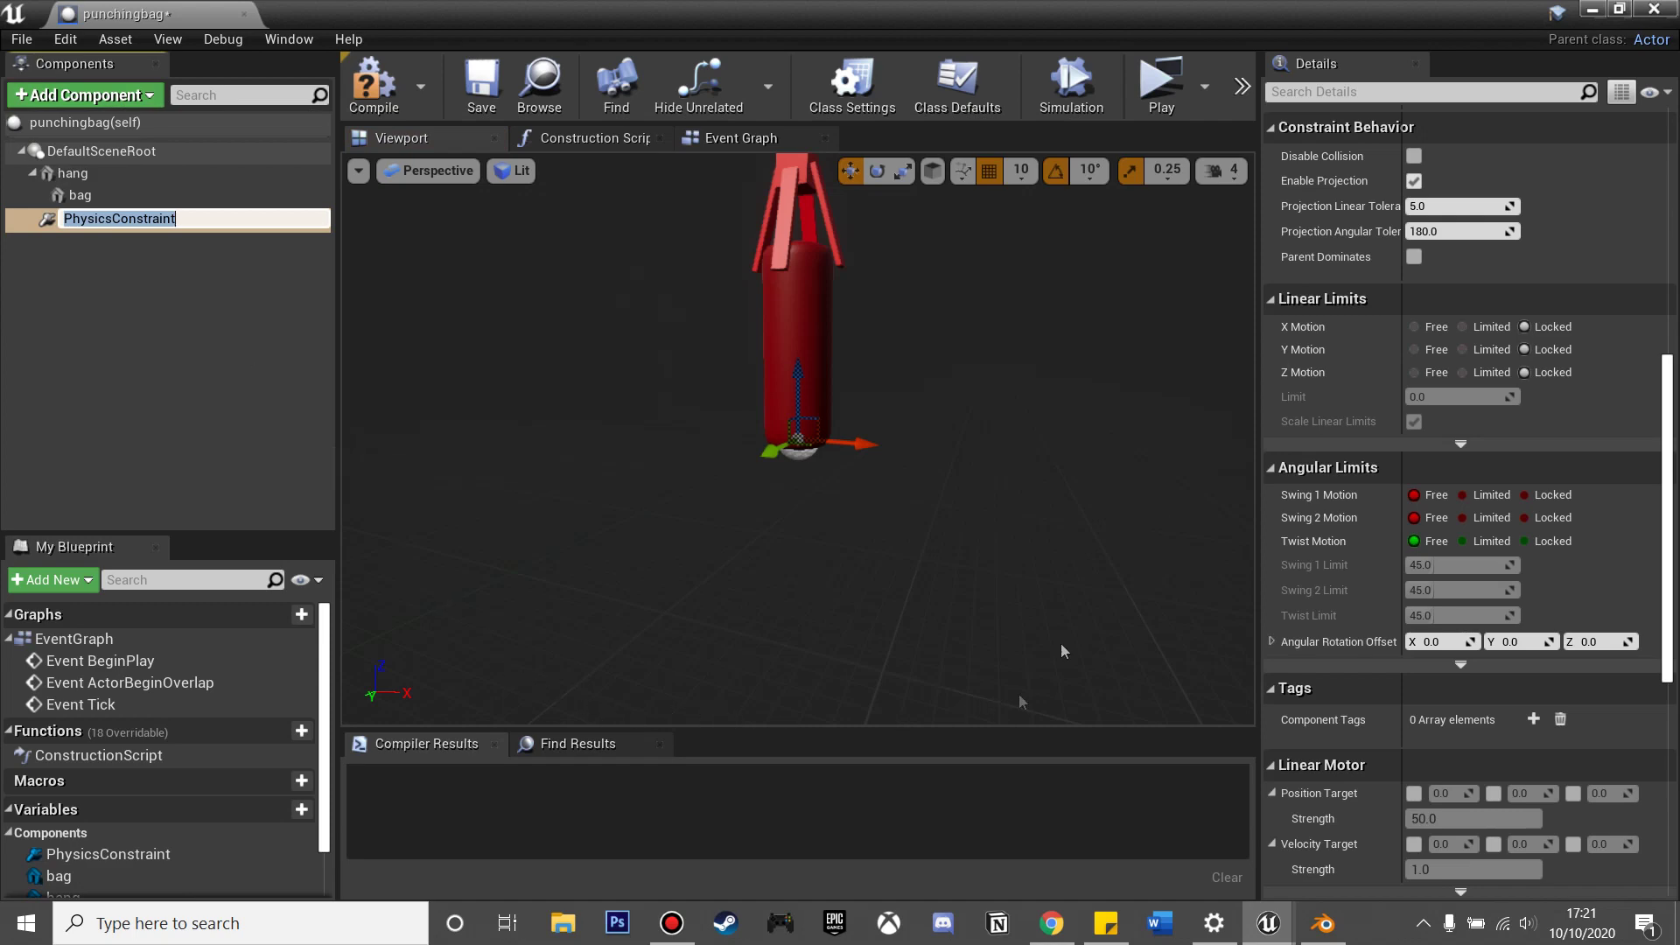
scroll(1401, 282, "up", 5)
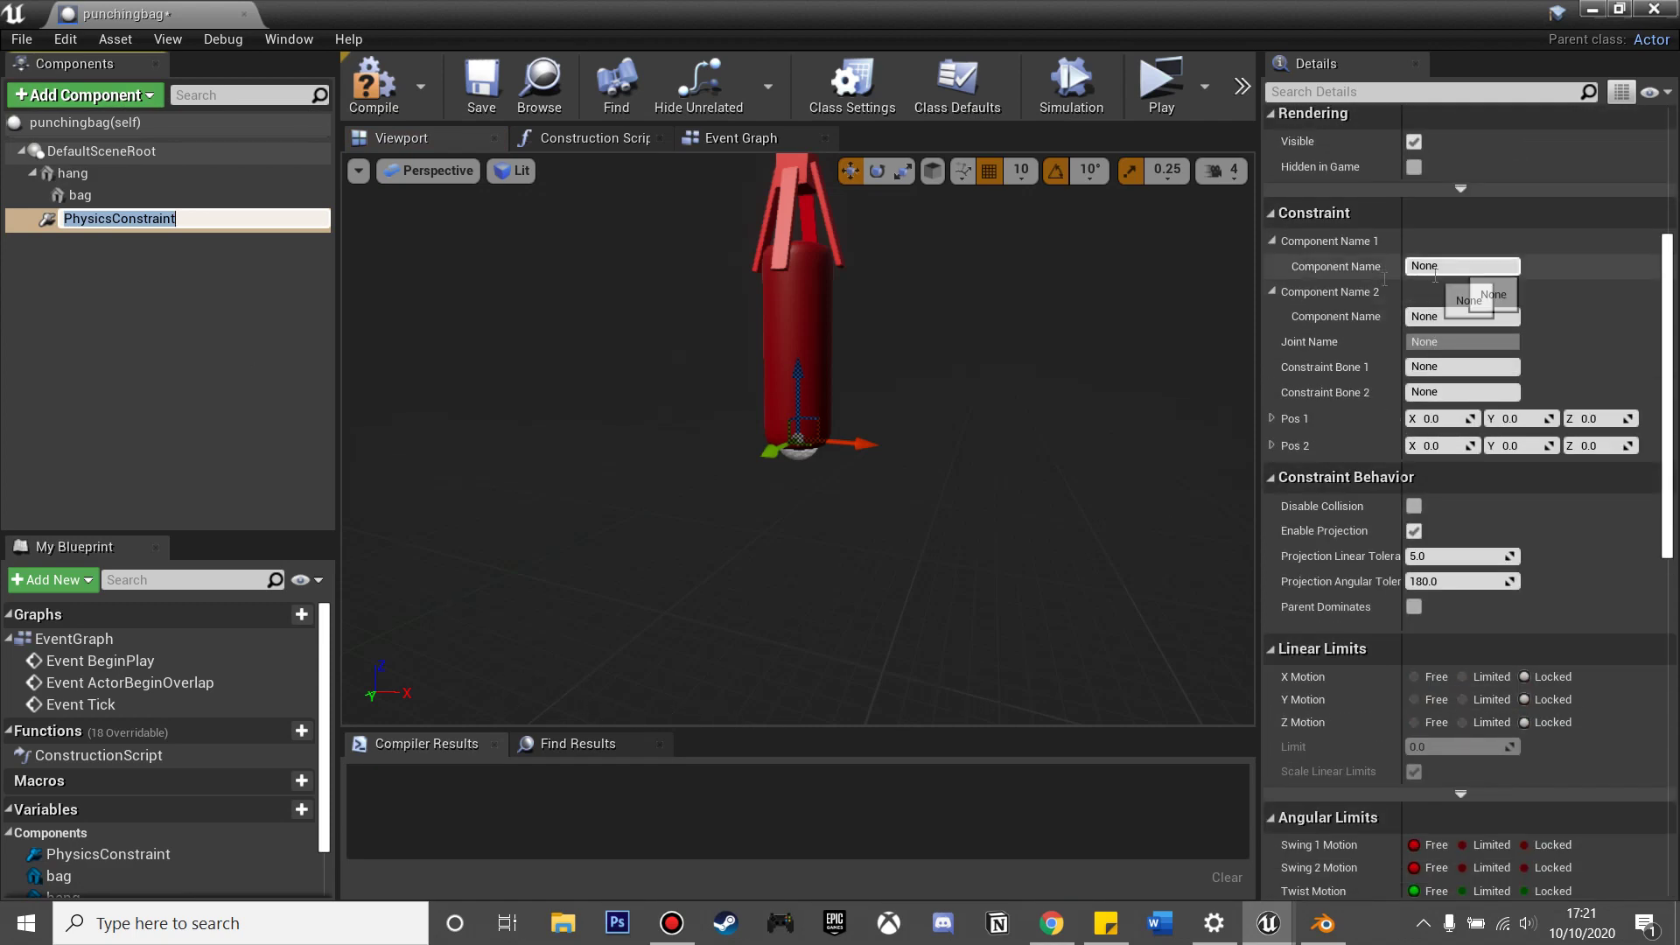
- Link the physics constraint to hang as Component Name 1 and bag as Component Name 2, and raise it to Z 210 at the bag's upper end
left_click(1436, 266)
type("hang")
key("Return")
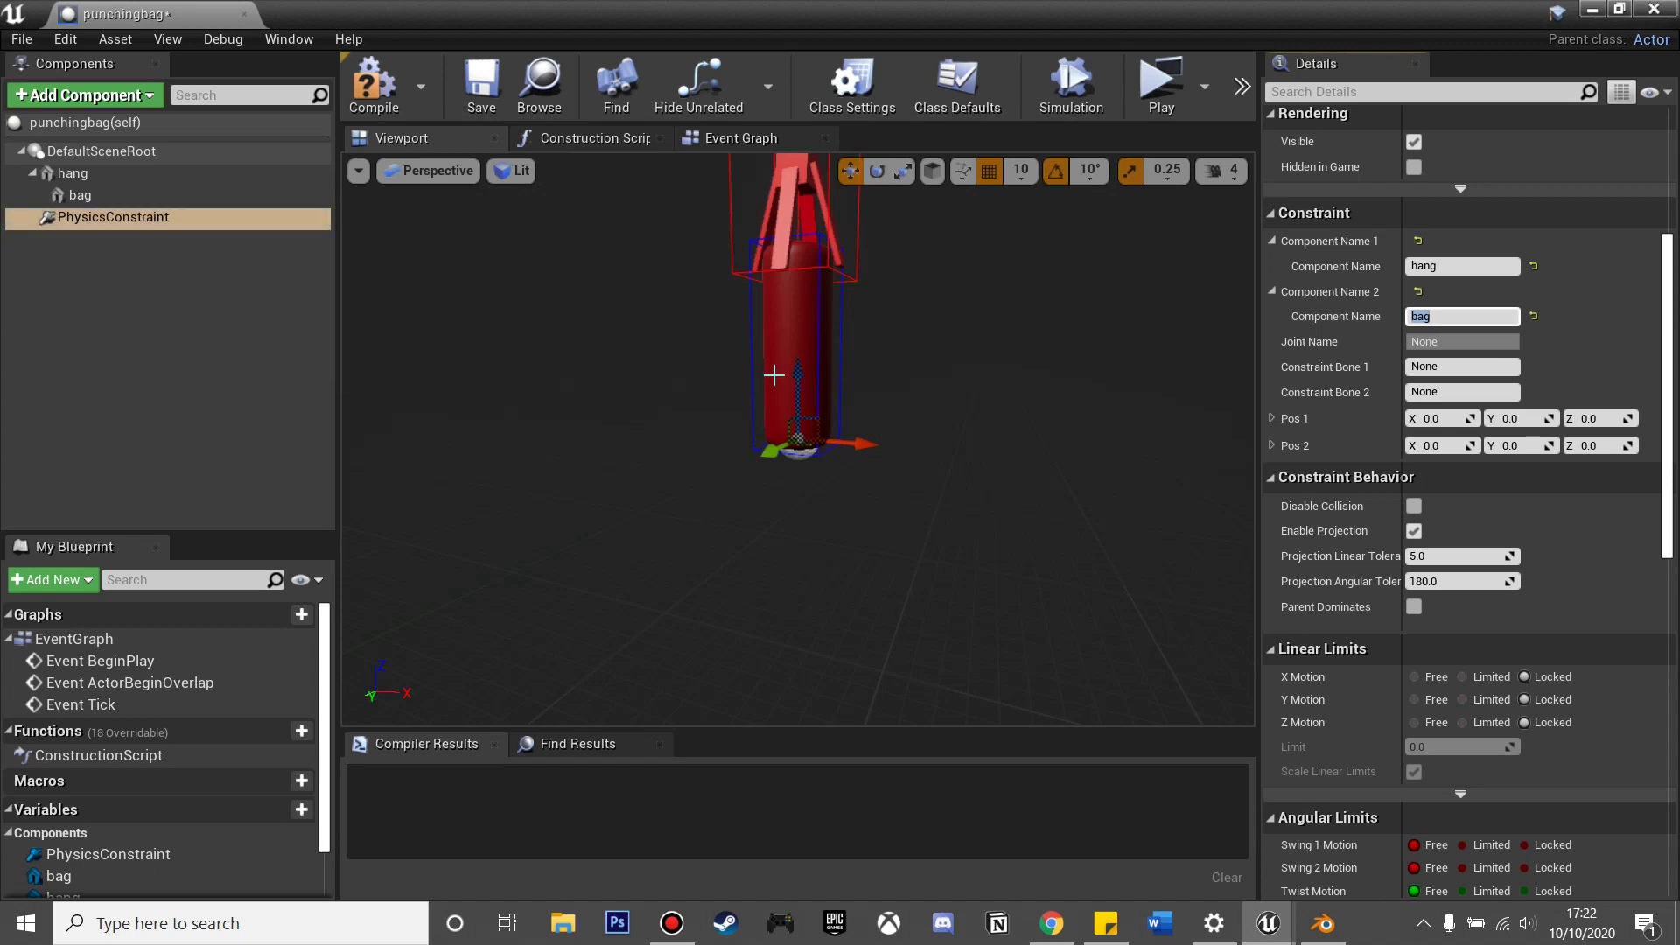
left_click_drag(795, 382, 793, 336)
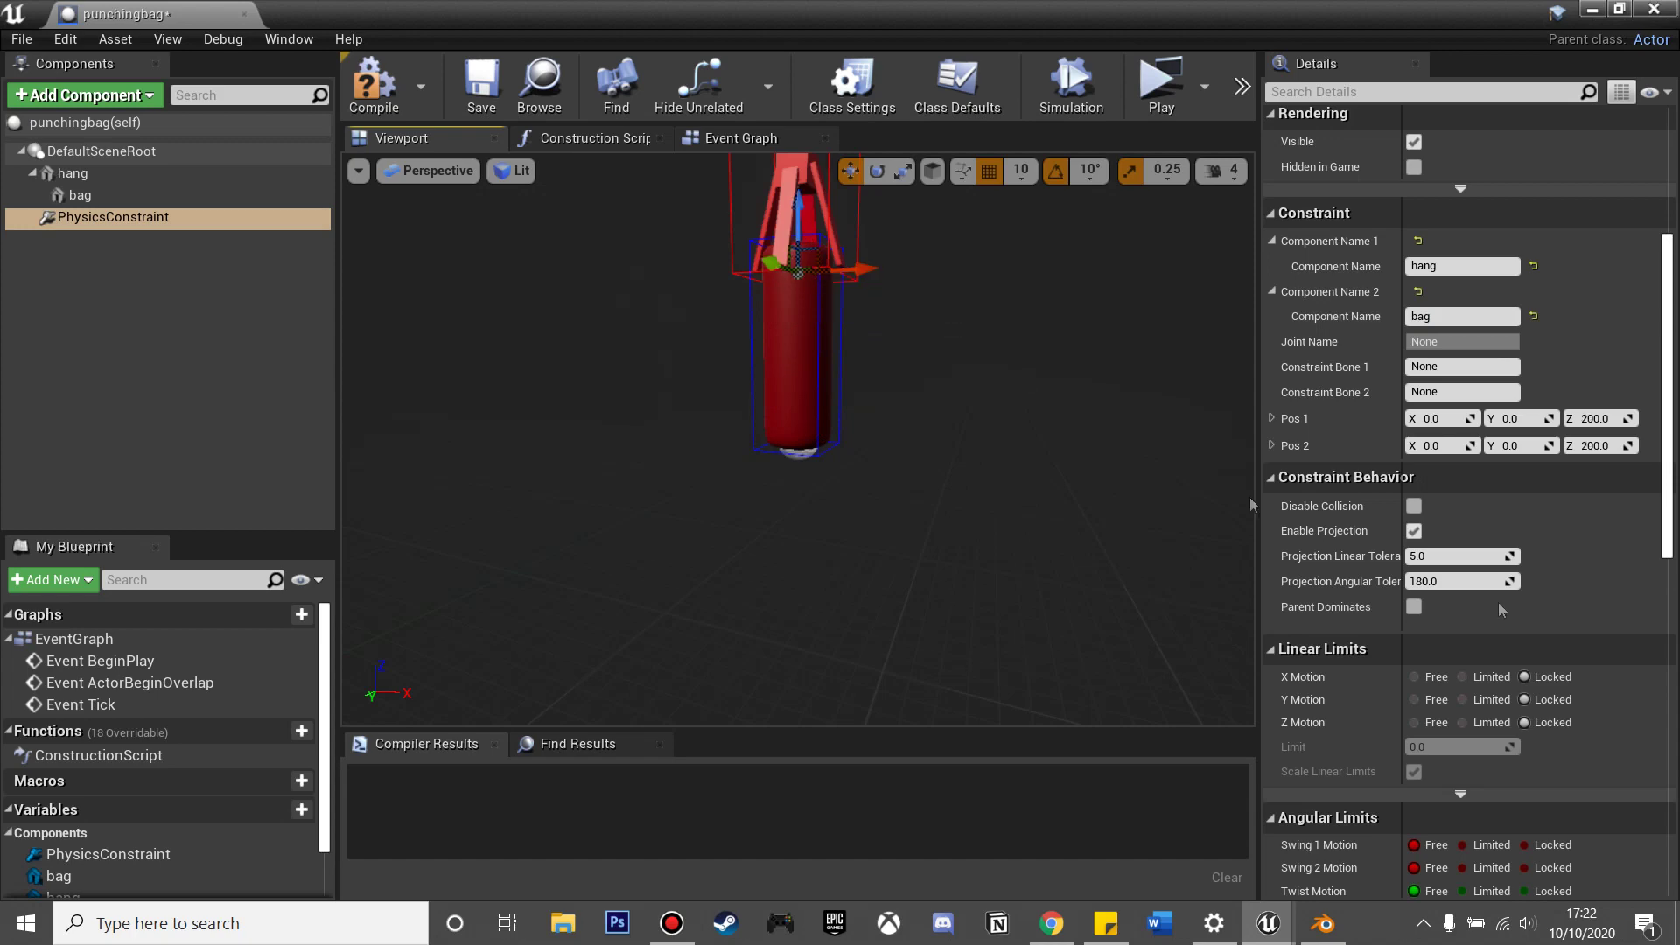
- Set the constraint's angular limits to Swing 1 Motion Locked, Swing 2 Motion Limited and Twist Motion Limited
scroll(1595, 638, "down", 5)
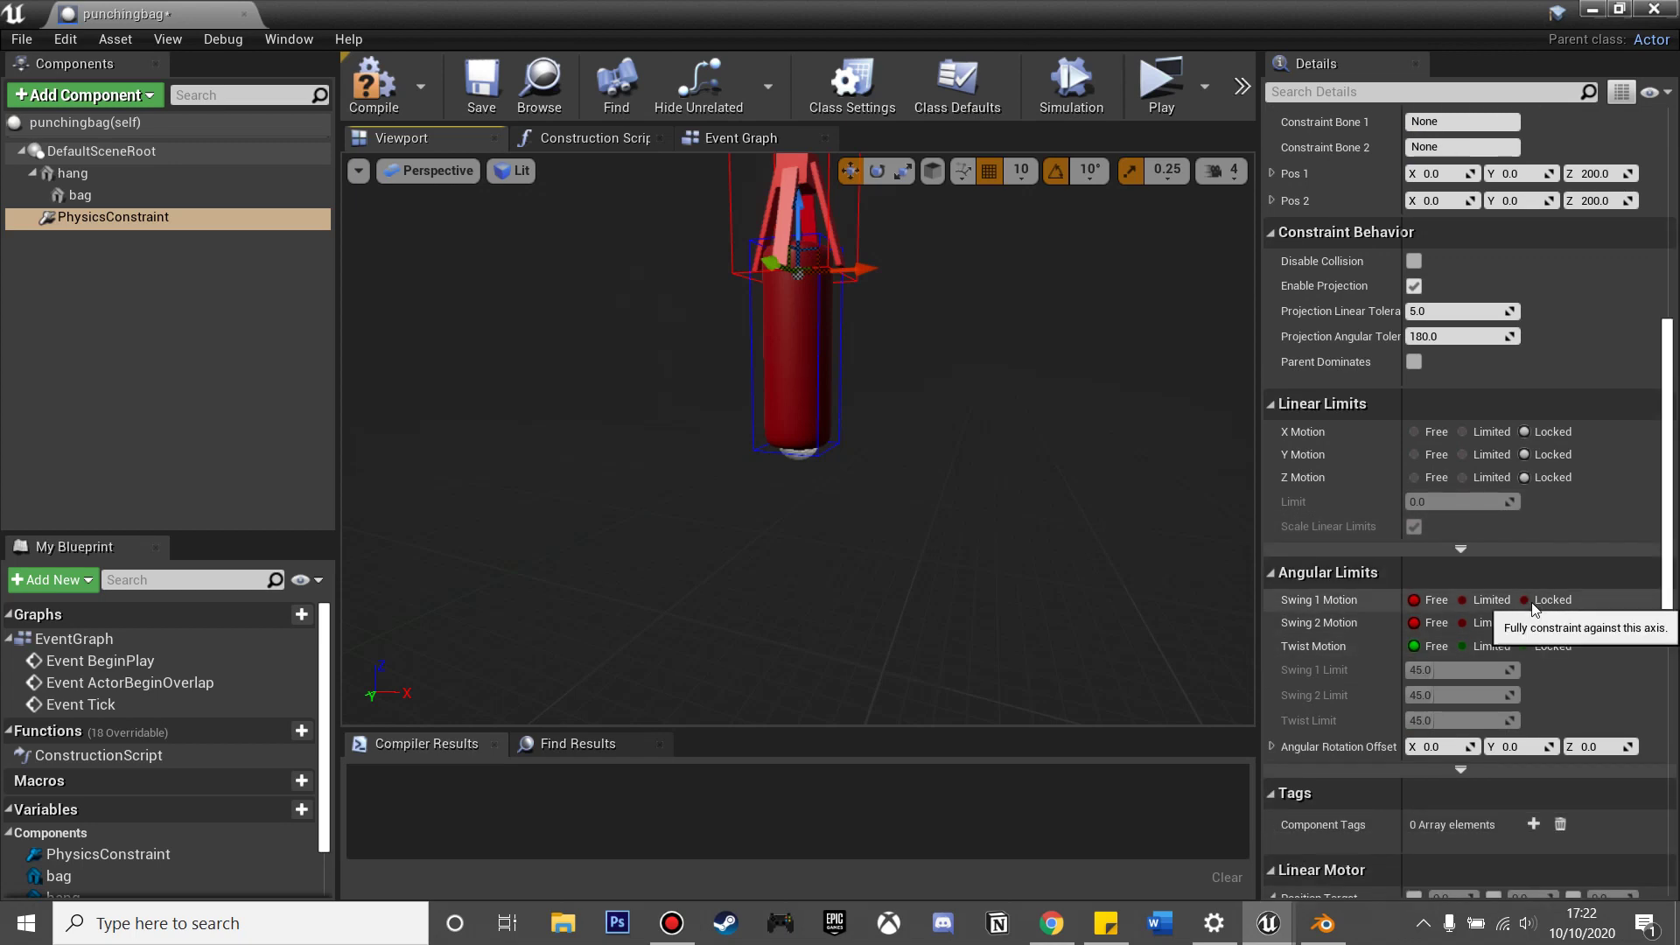
left_click(1526, 600)
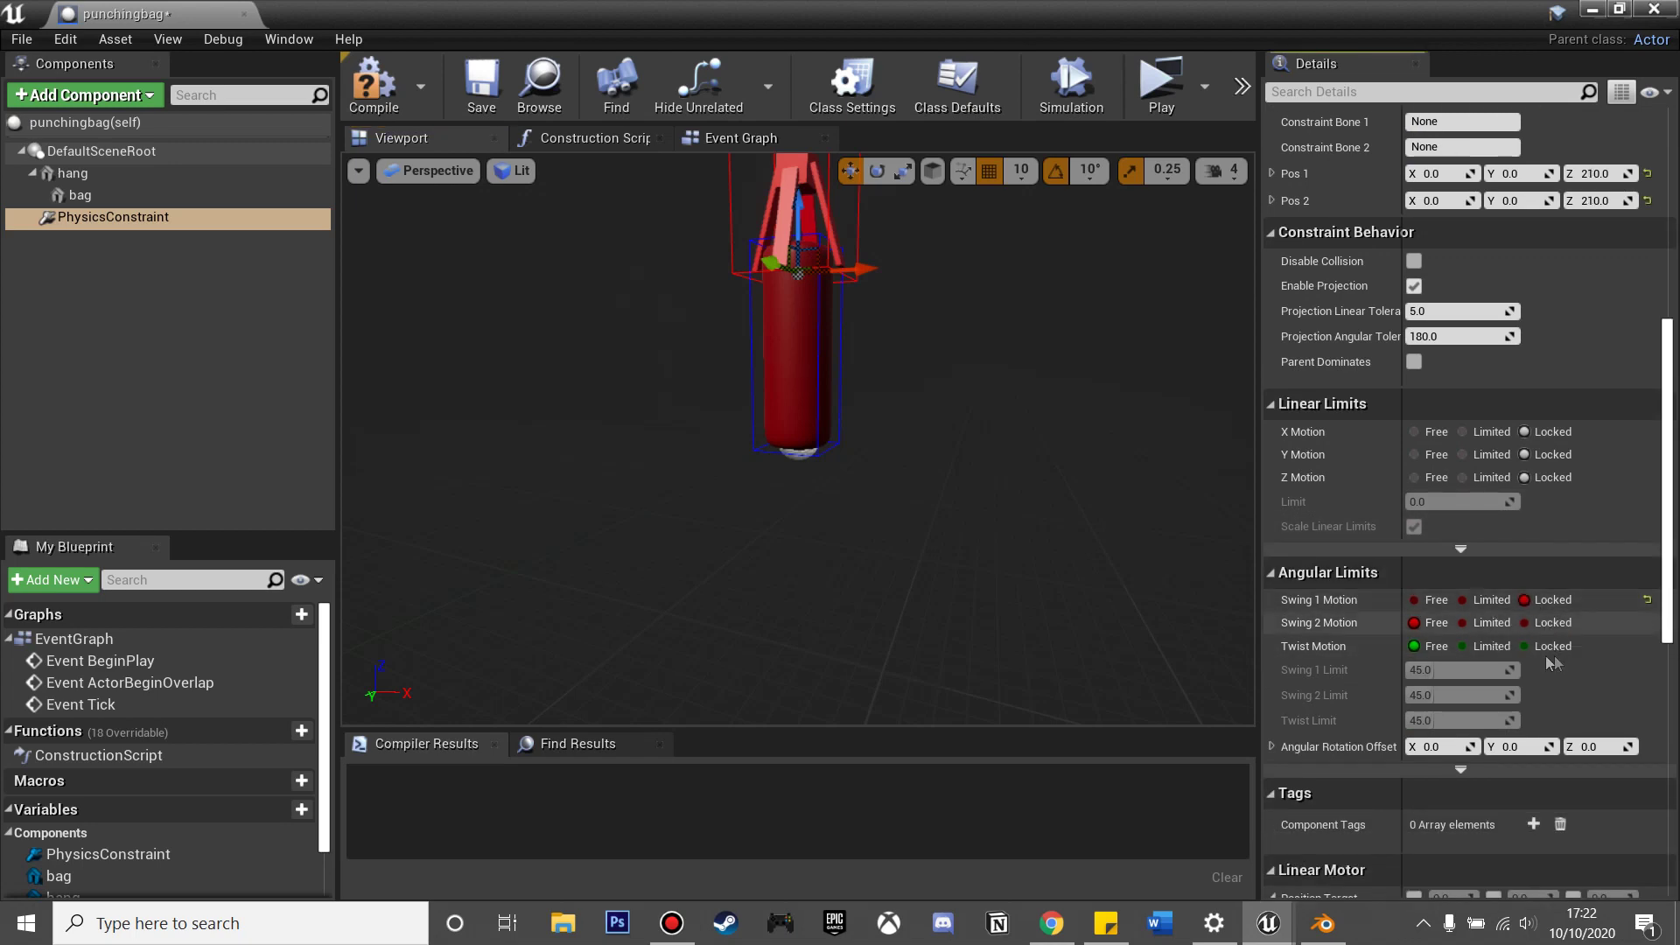
left_click(1462, 623)
left_click(1469, 649)
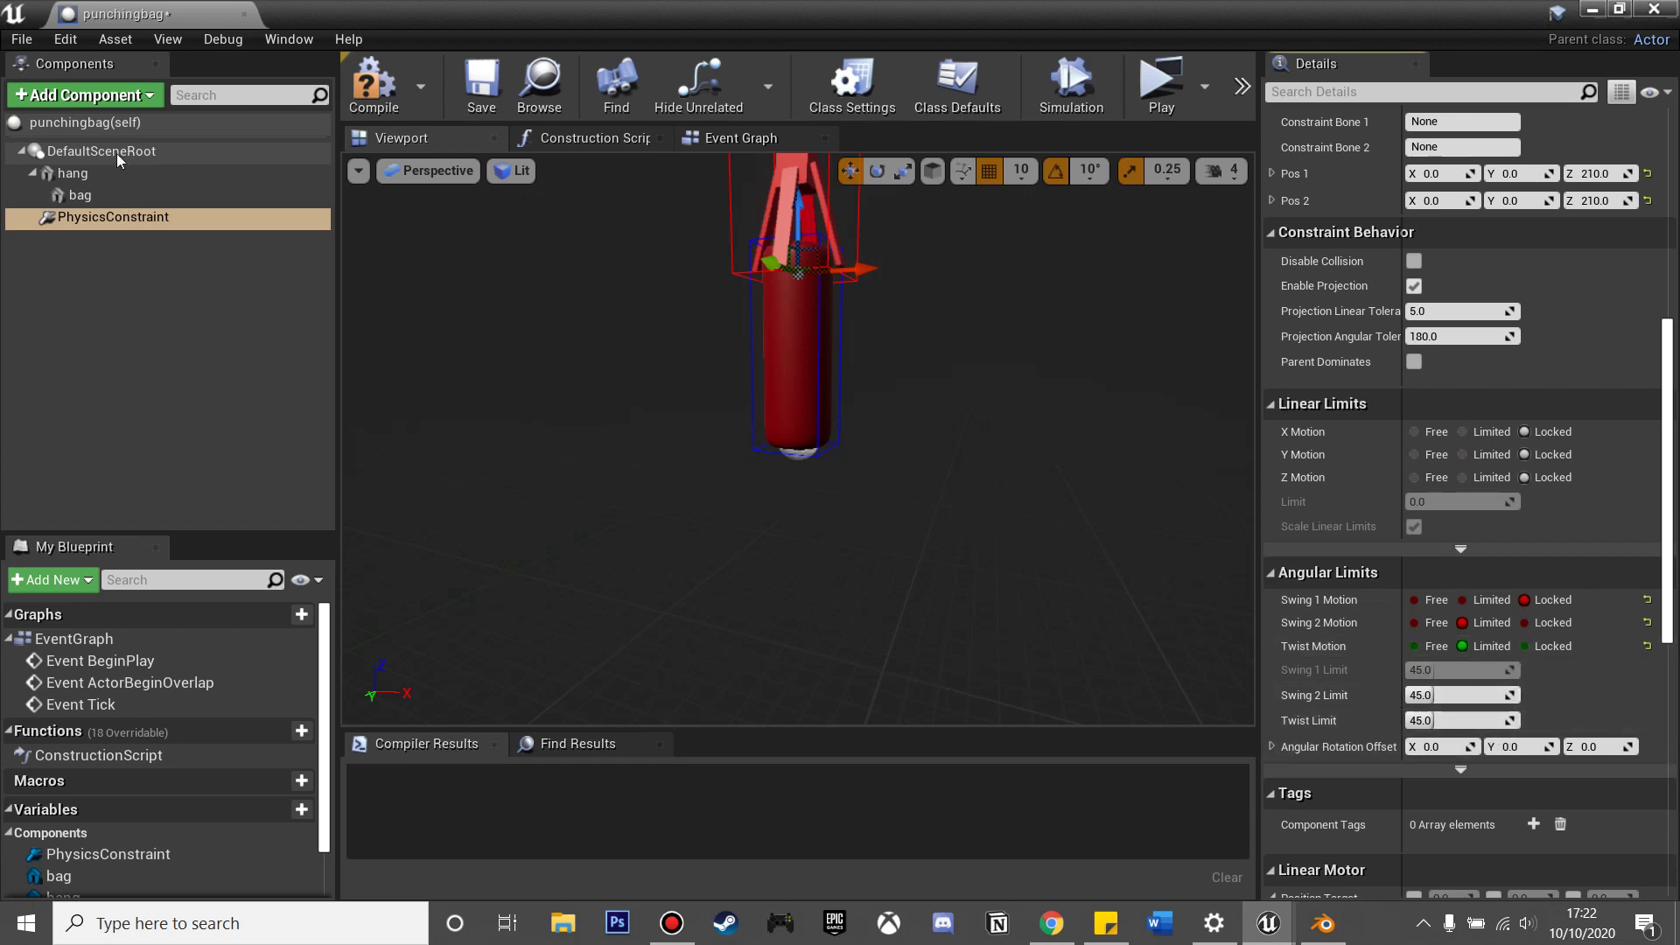
- Set the hang component's Collision Presets to OverlapAll and compile the punchingbag blueprint
left_click(83, 173)
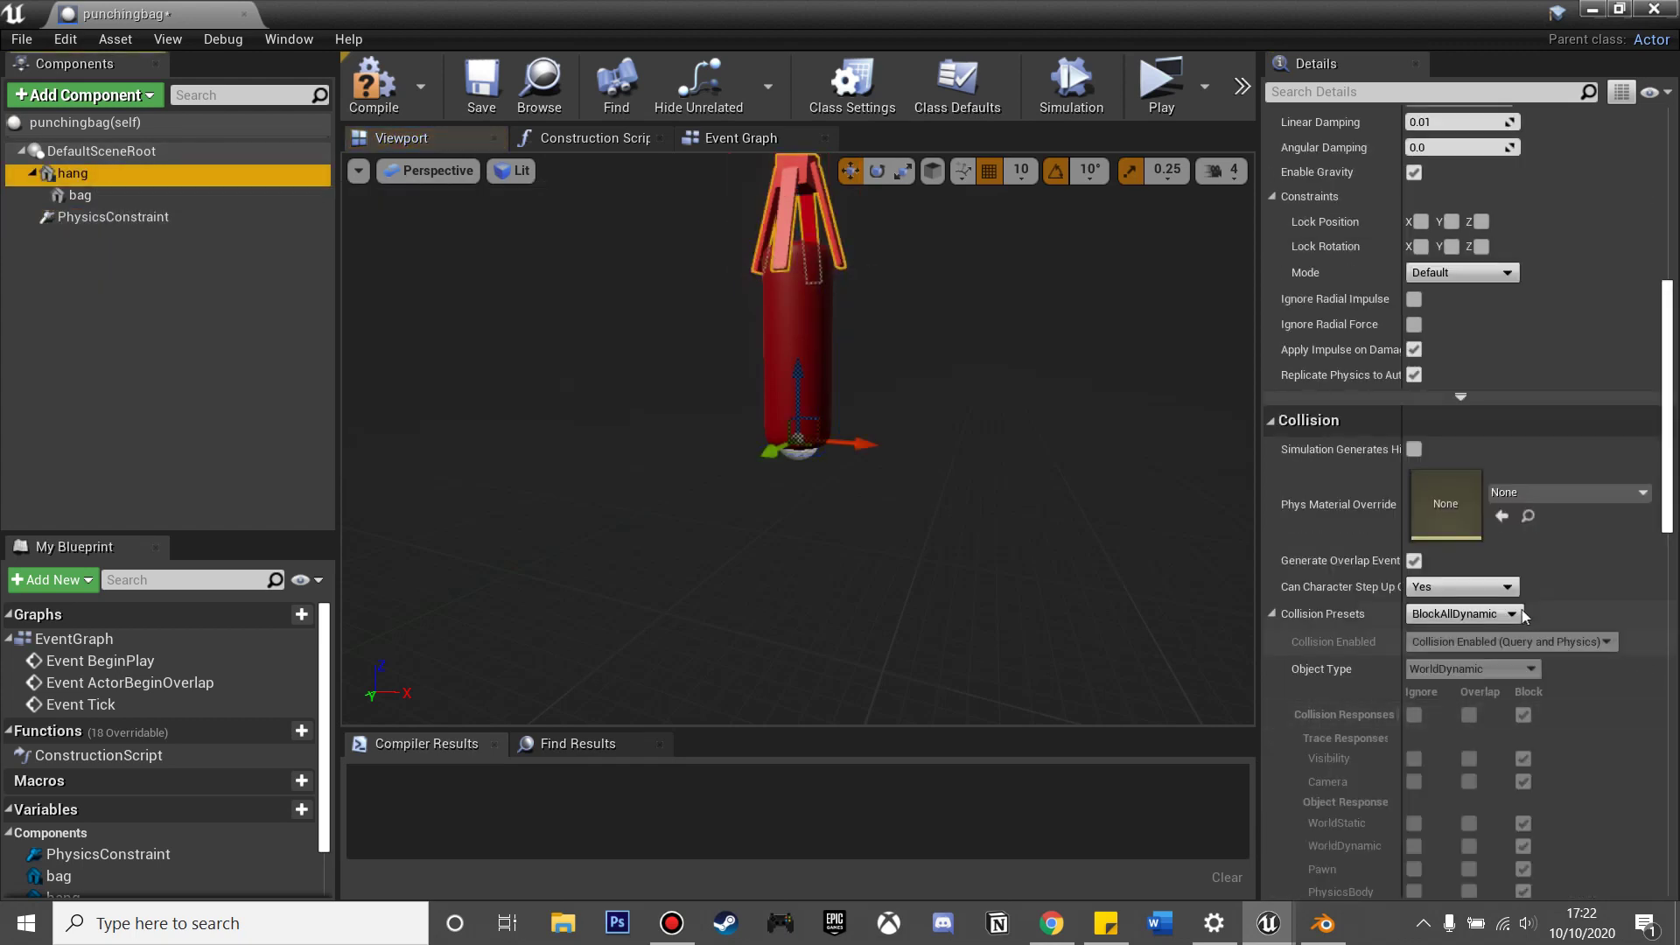
scroll(1519, 608, "down", 1)
left_click(1488, 582)
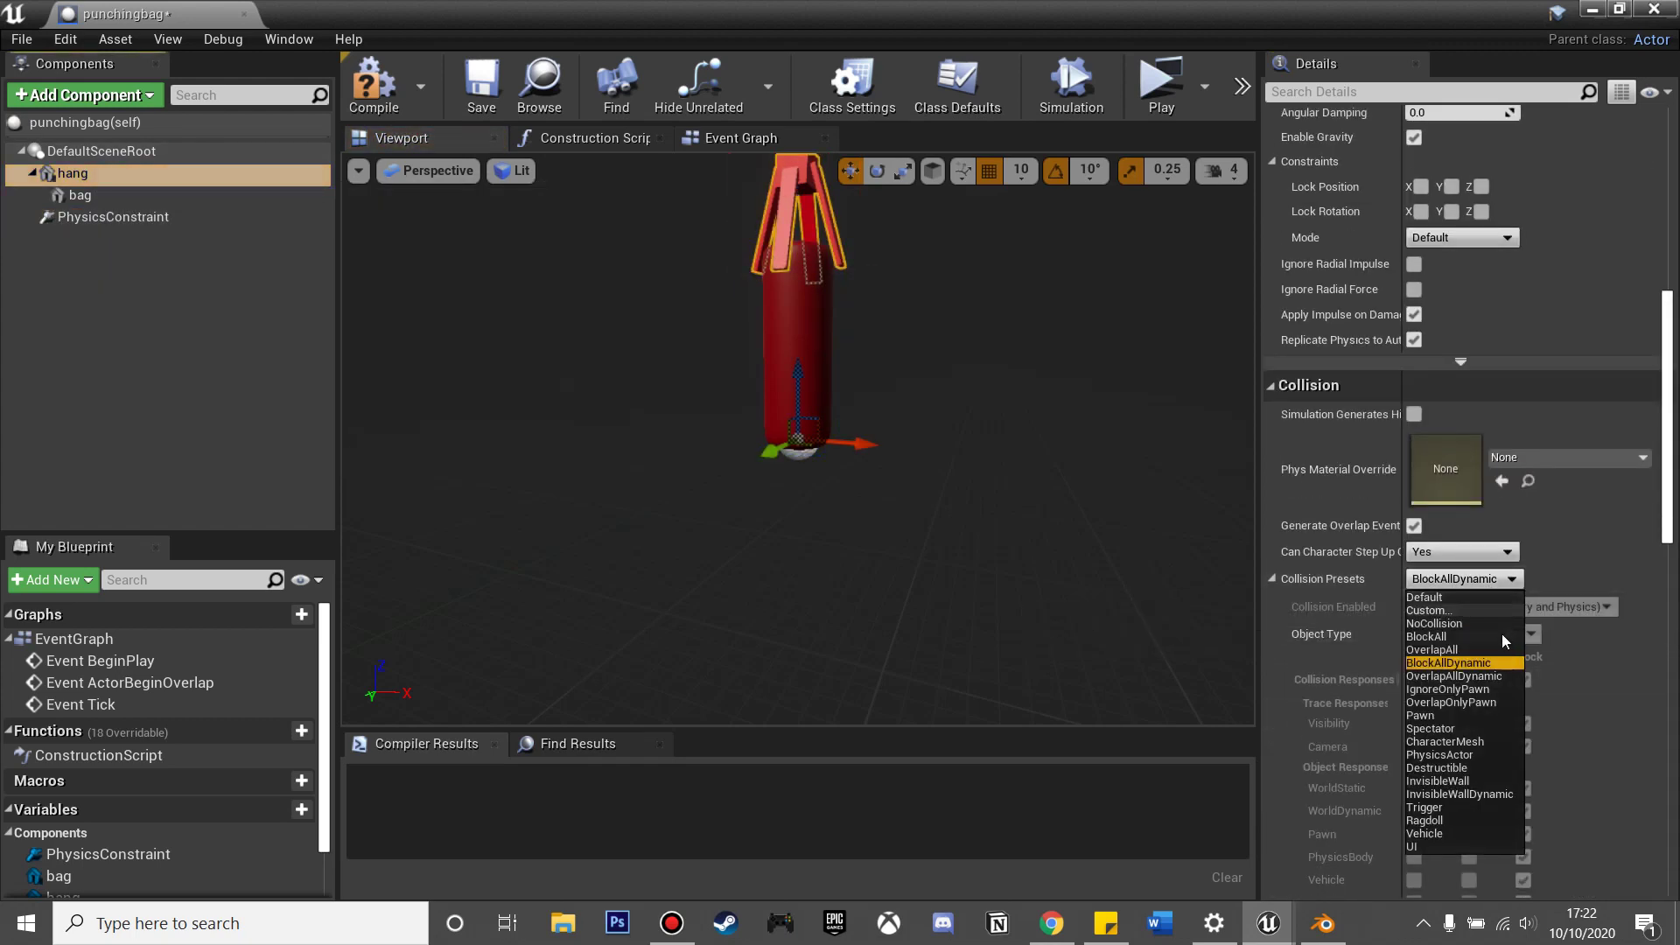
left_click(1458, 648)
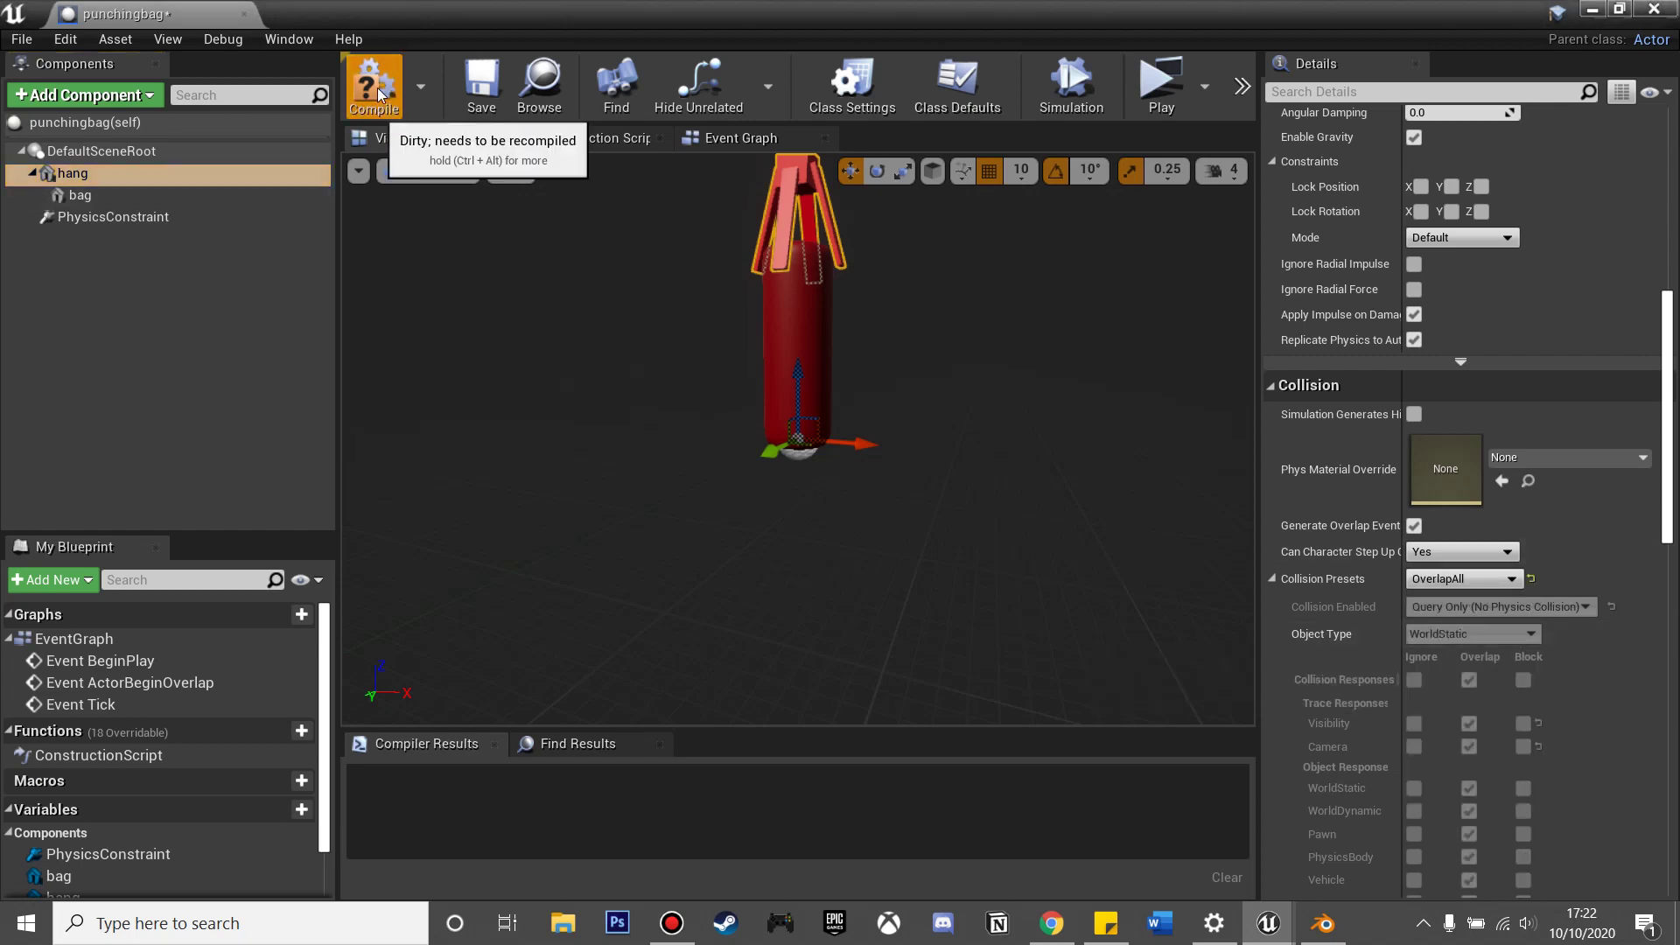
left_click(360, 111)
- Place the punchingbag actor in the level near the red npc and raise it off the floor to a Z location of 200
left_click(1607, 7)
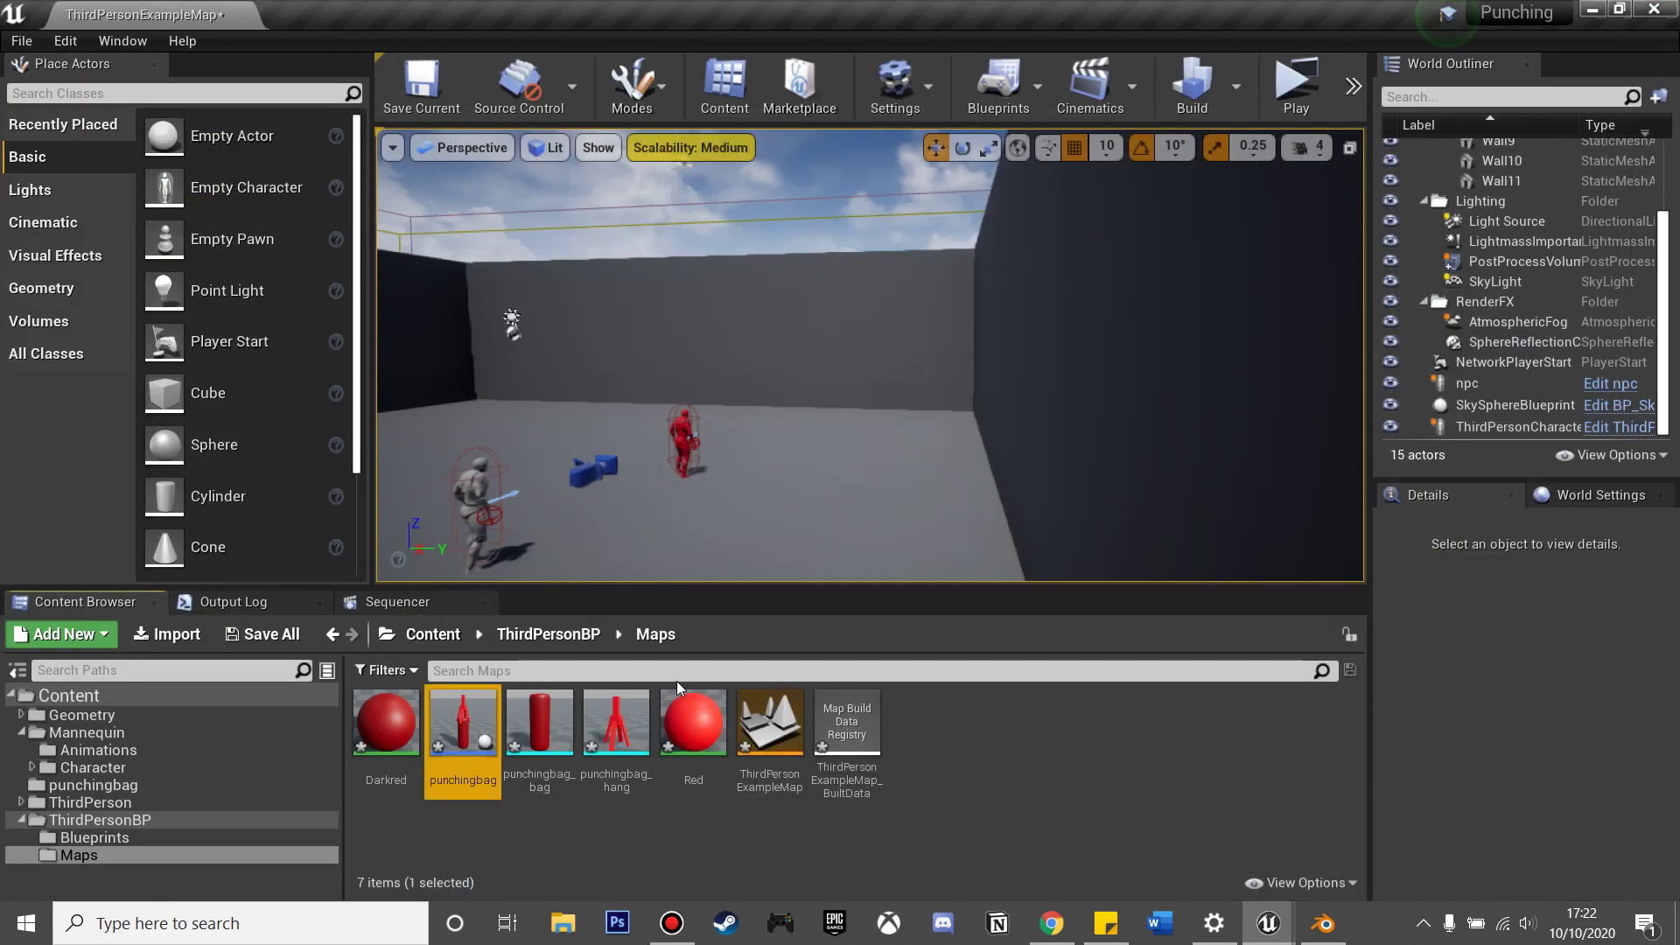
left_click(789, 410)
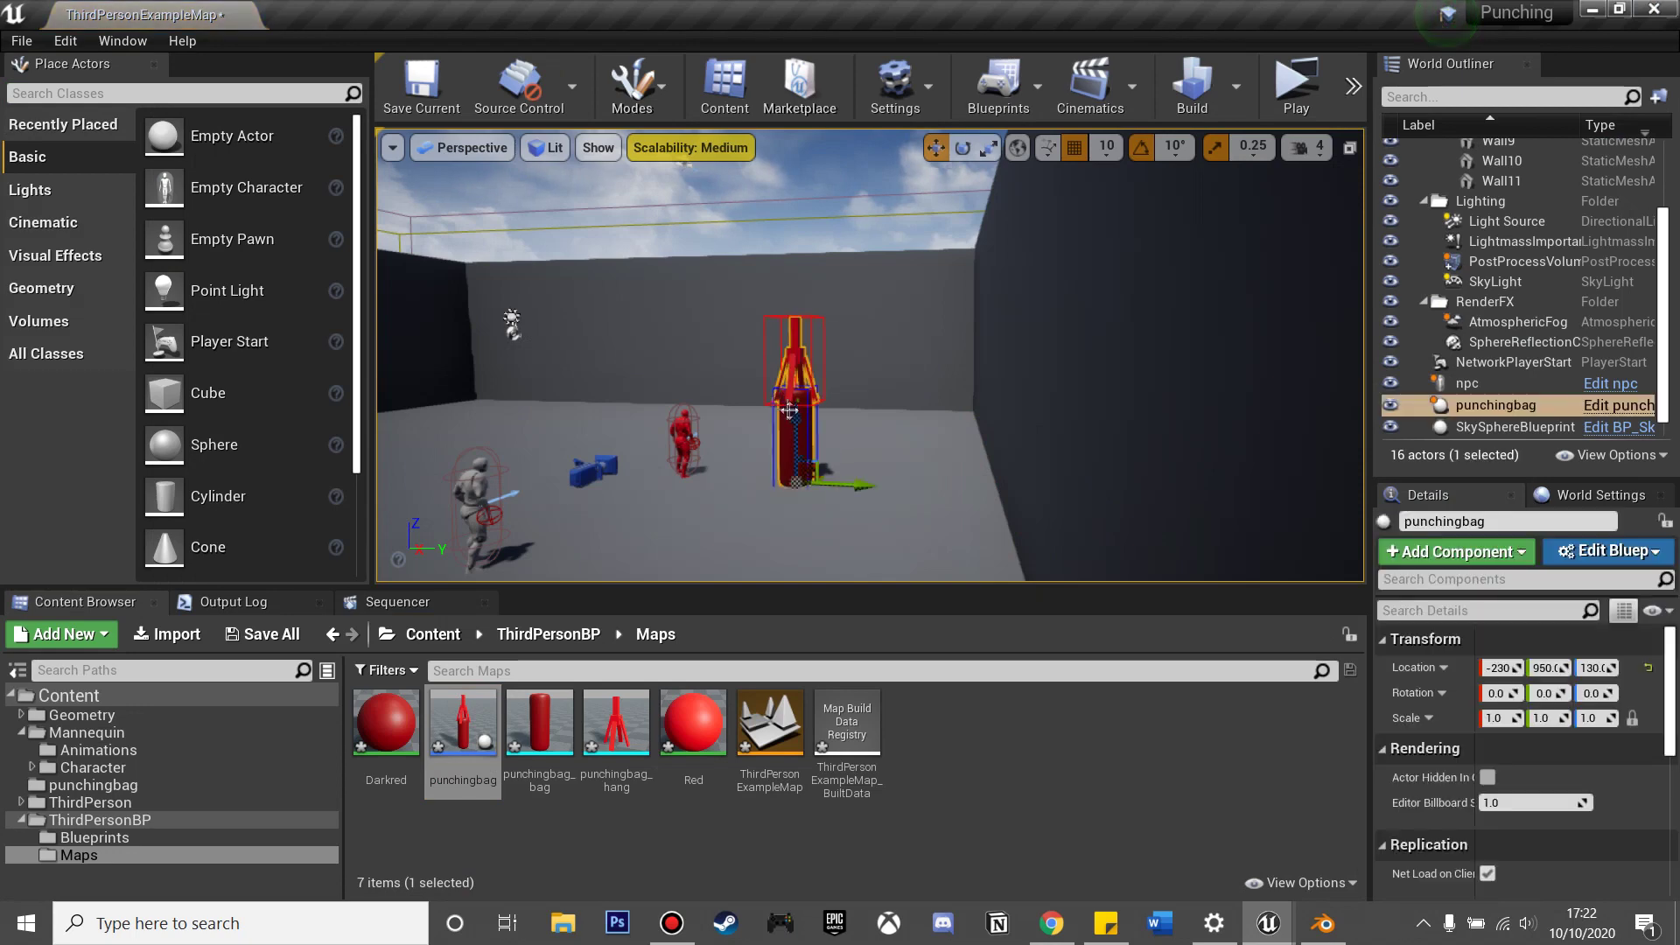
left_click_drag(796, 419, 810, 390)
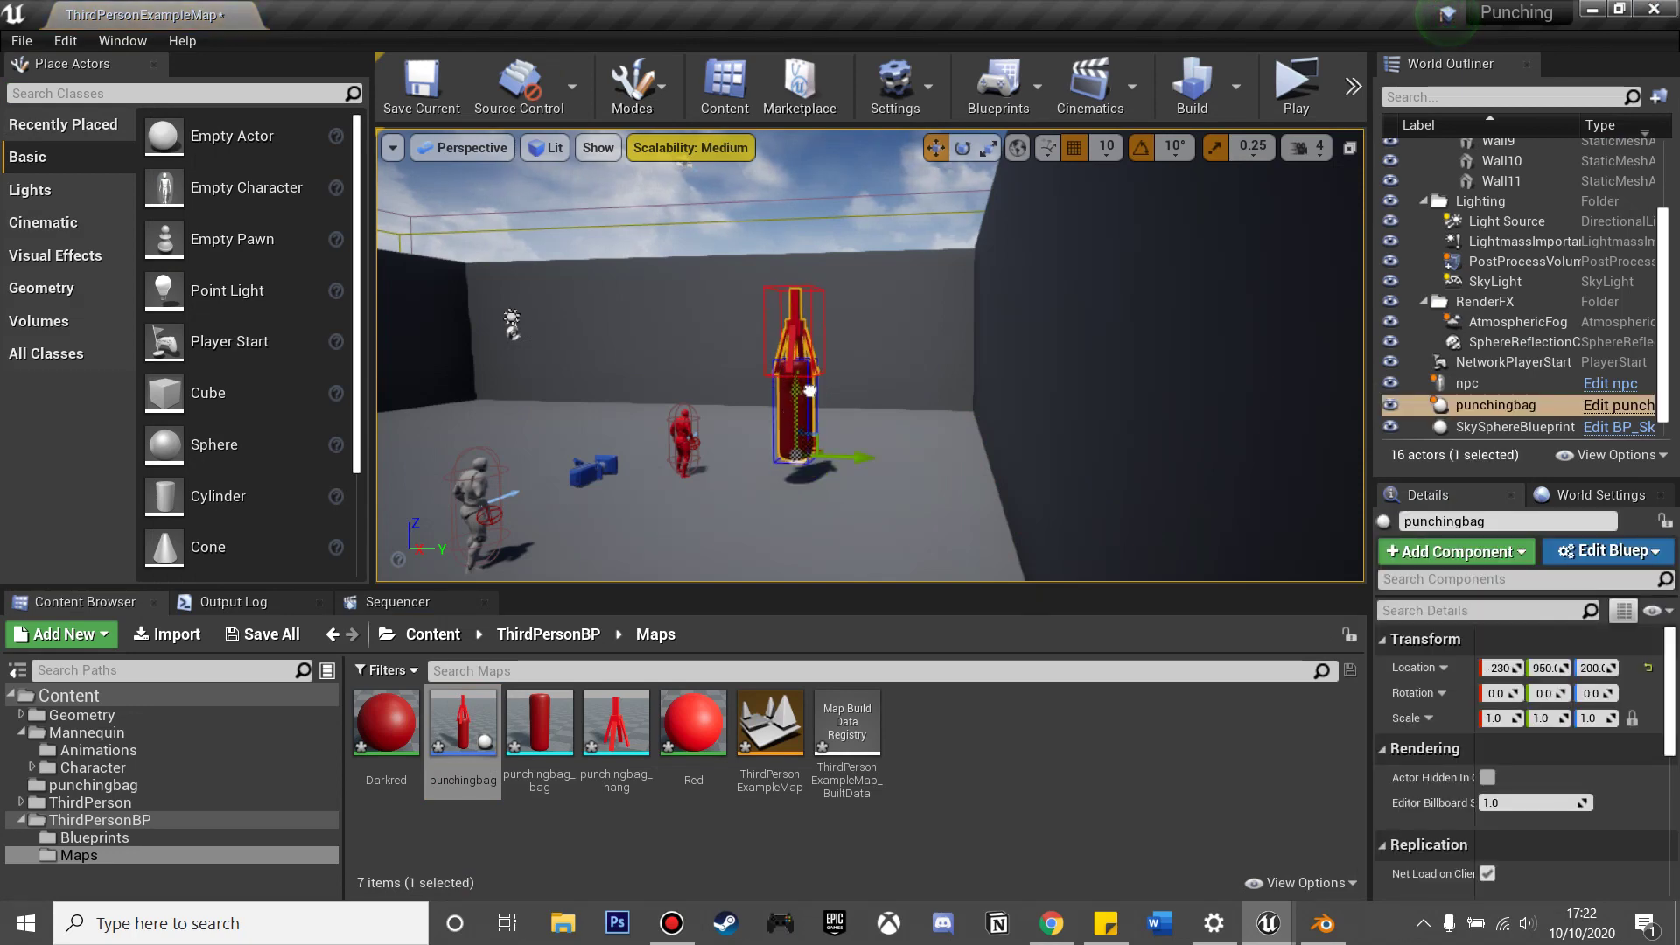
- Play the level, run the character into the punching bag to test how it swings, and end the preview
left_click(1296, 83)
key("w")
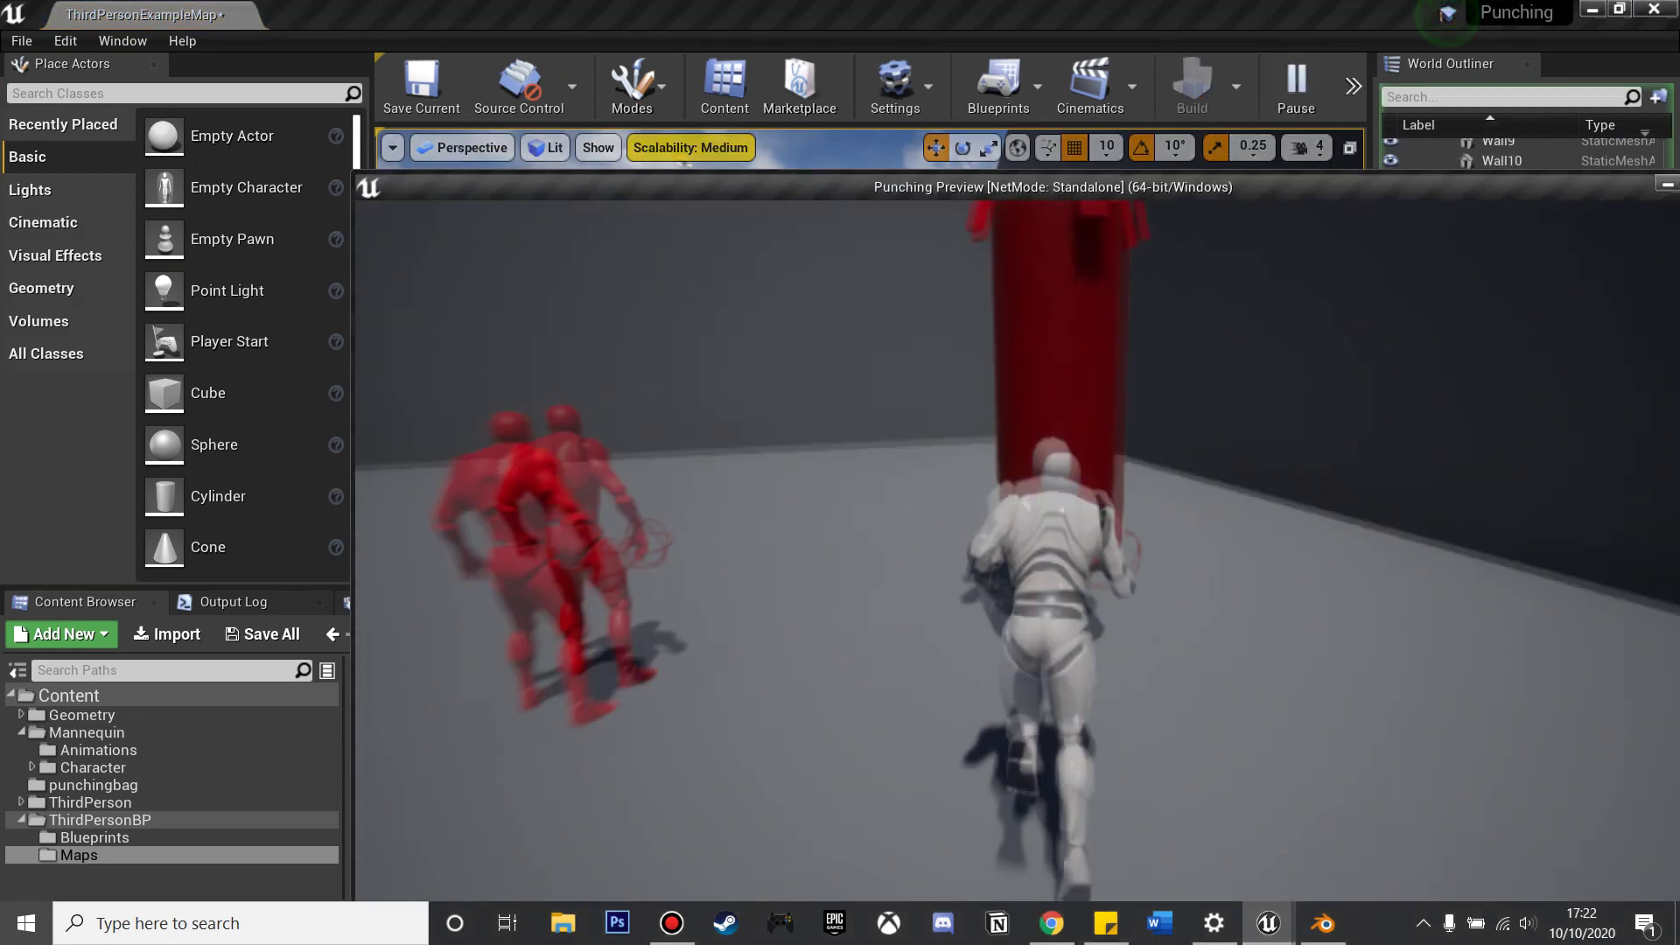
key("s")
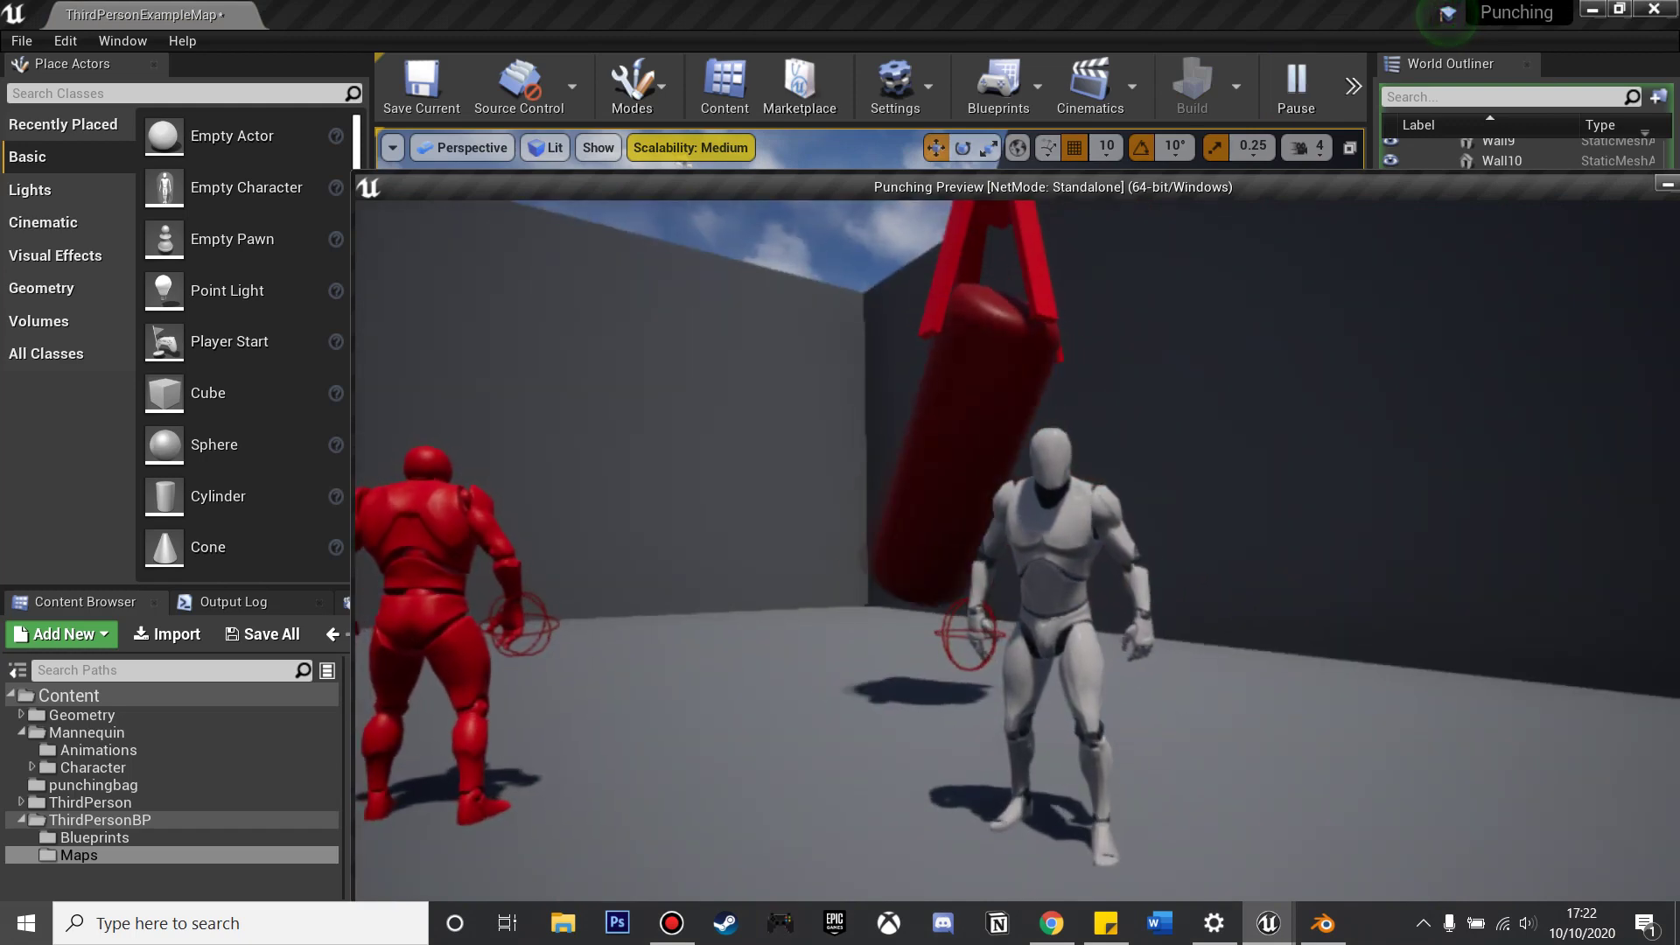
key("Escape")
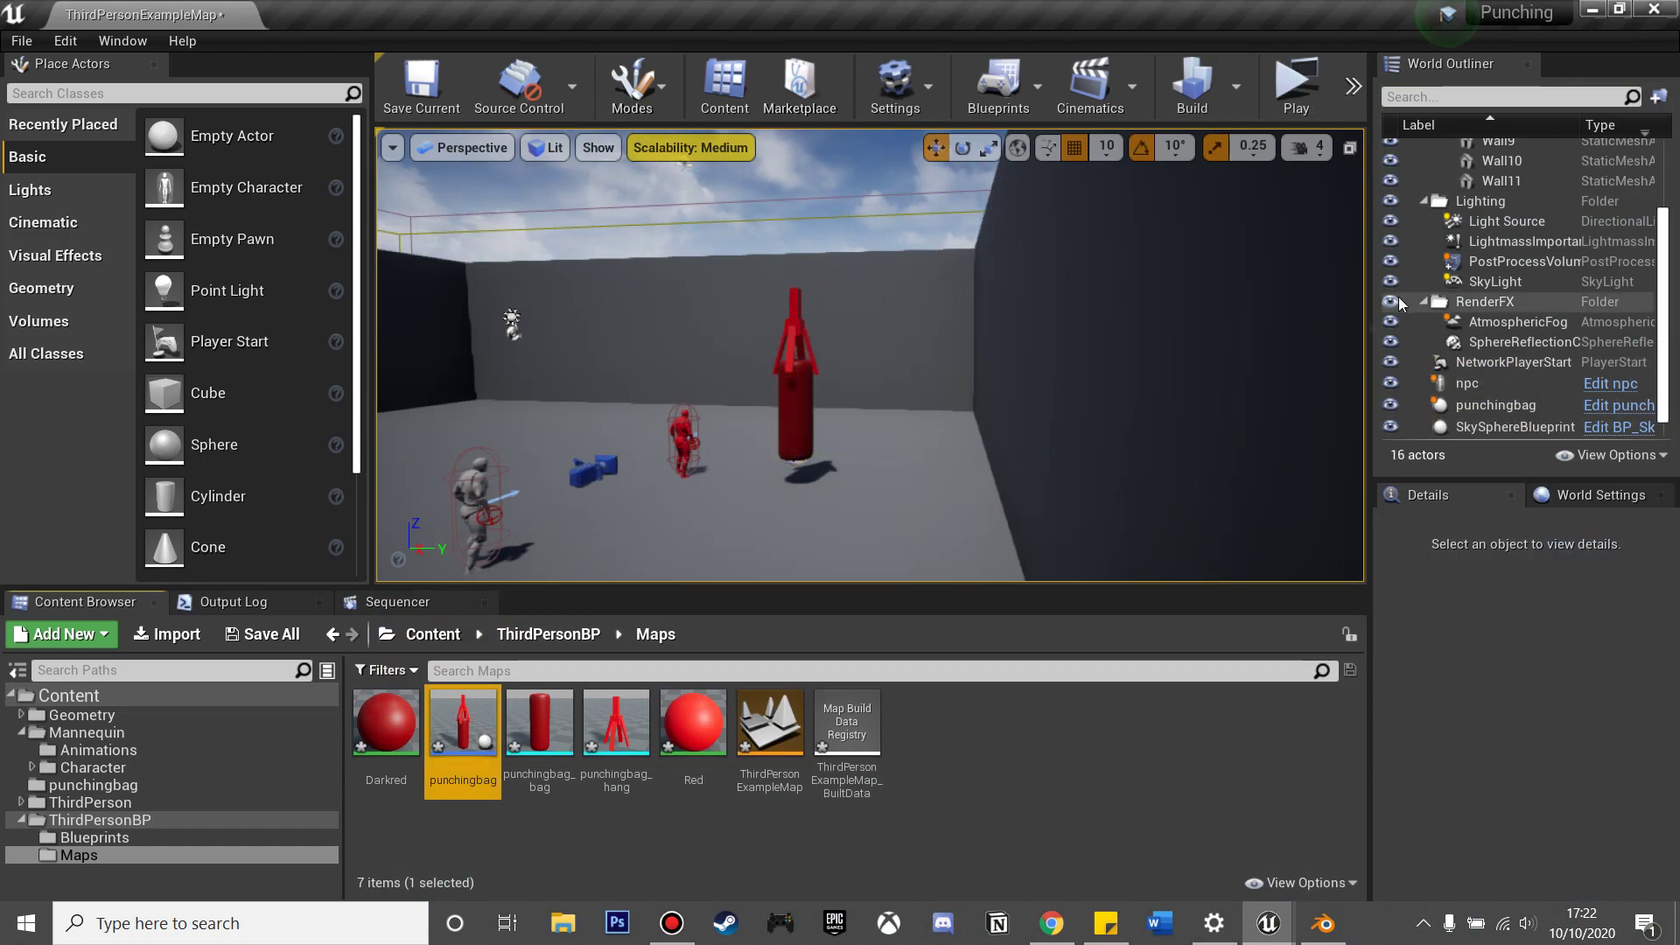
- Reopen the punchingbag blueprint, set the constraint's Swing 2 Limit and Twist Limit to 10, and compile
double_click(480, 735)
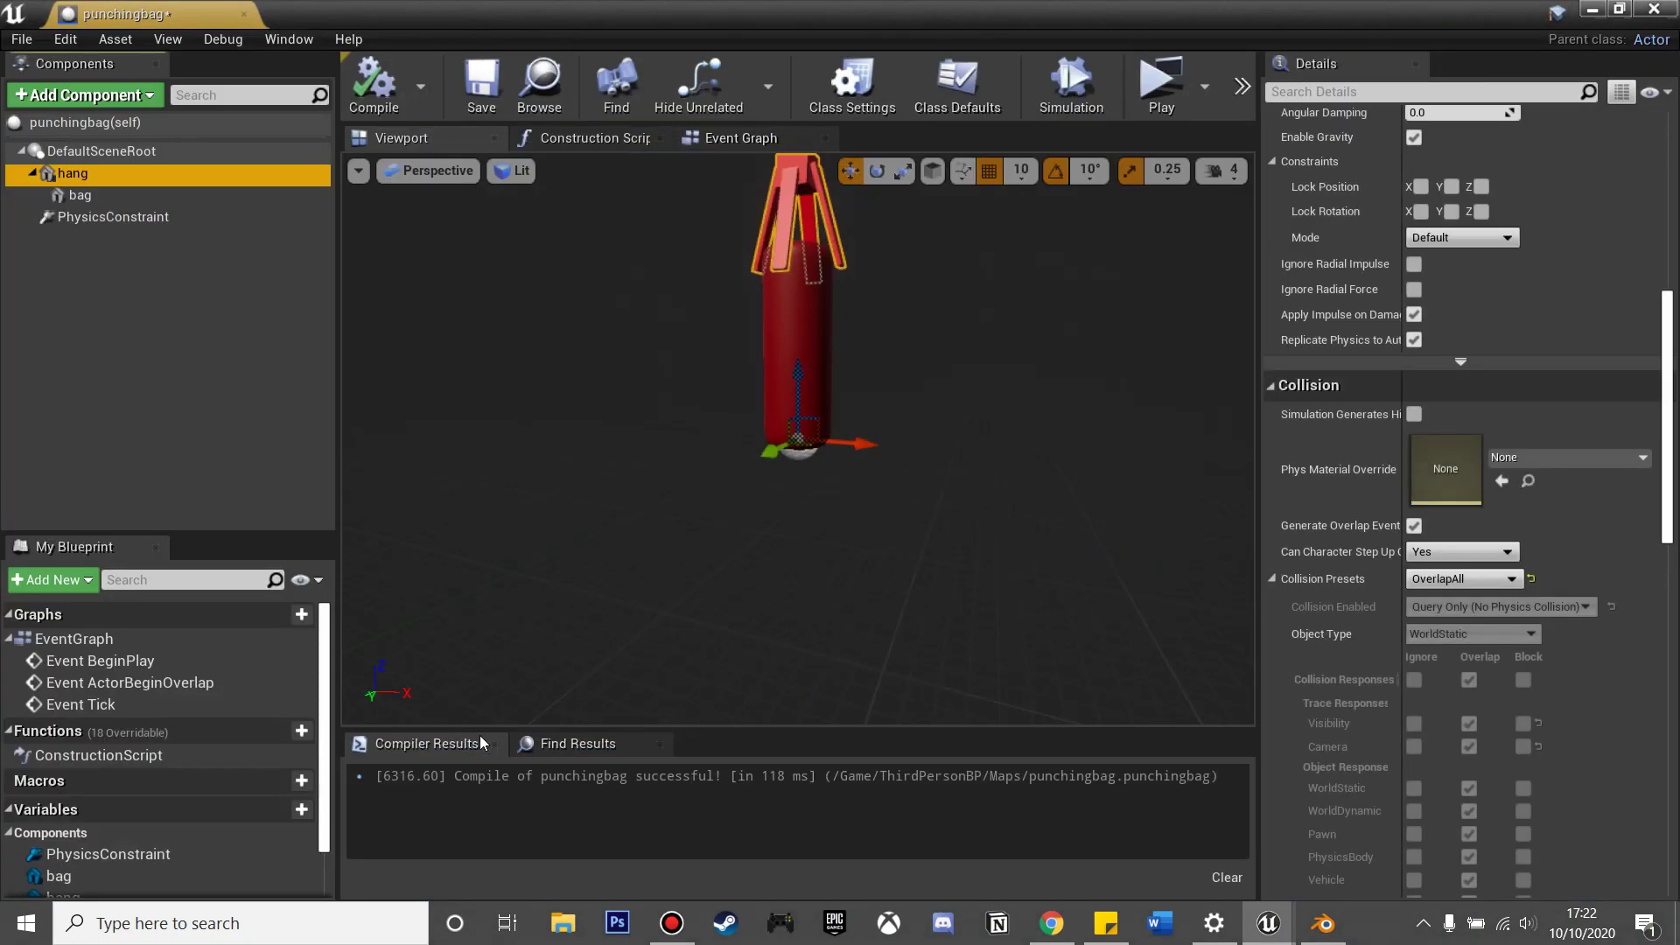
left_click(150, 226)
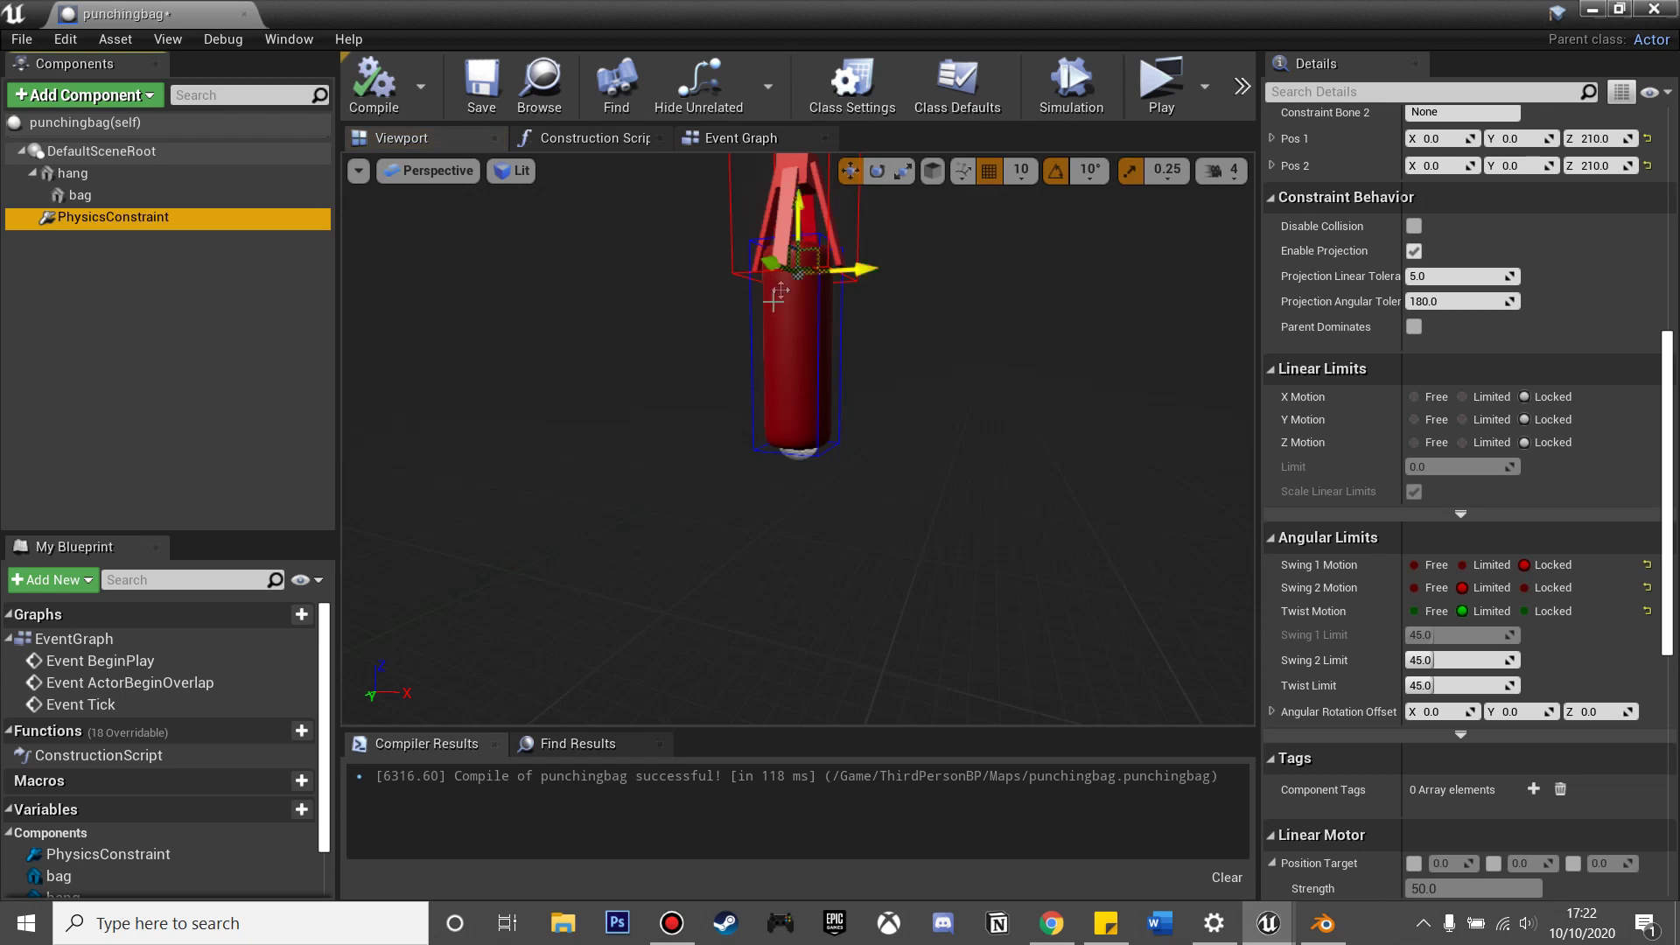
scroll(1488, 600, "down", 2)
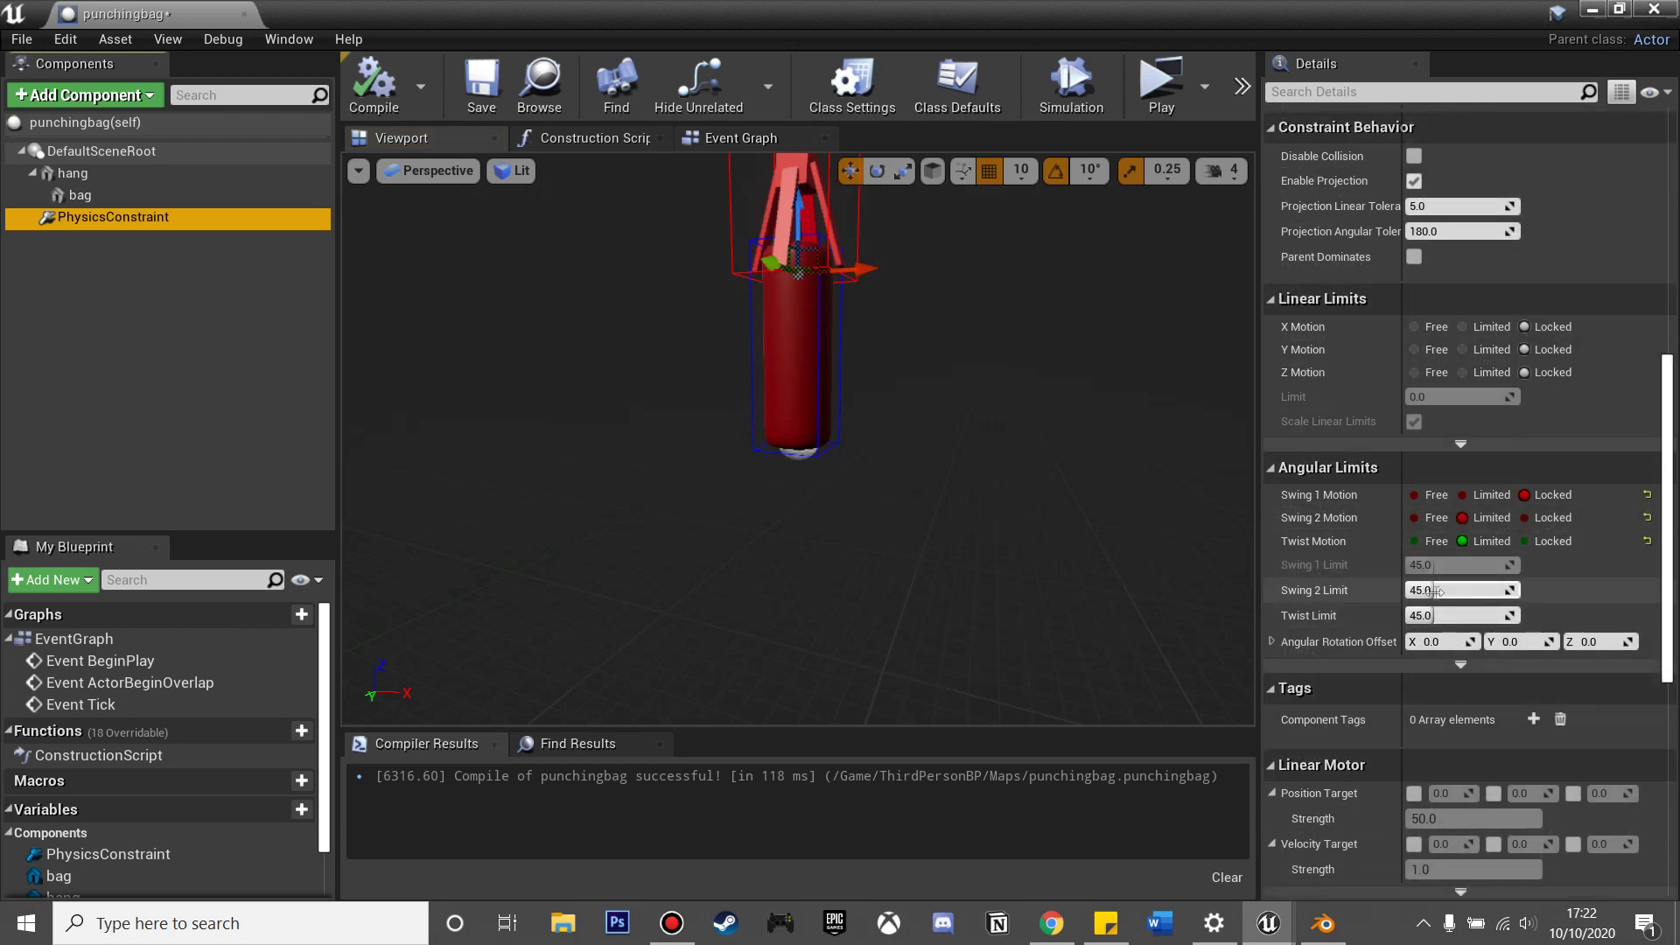
left_click(1436, 591)
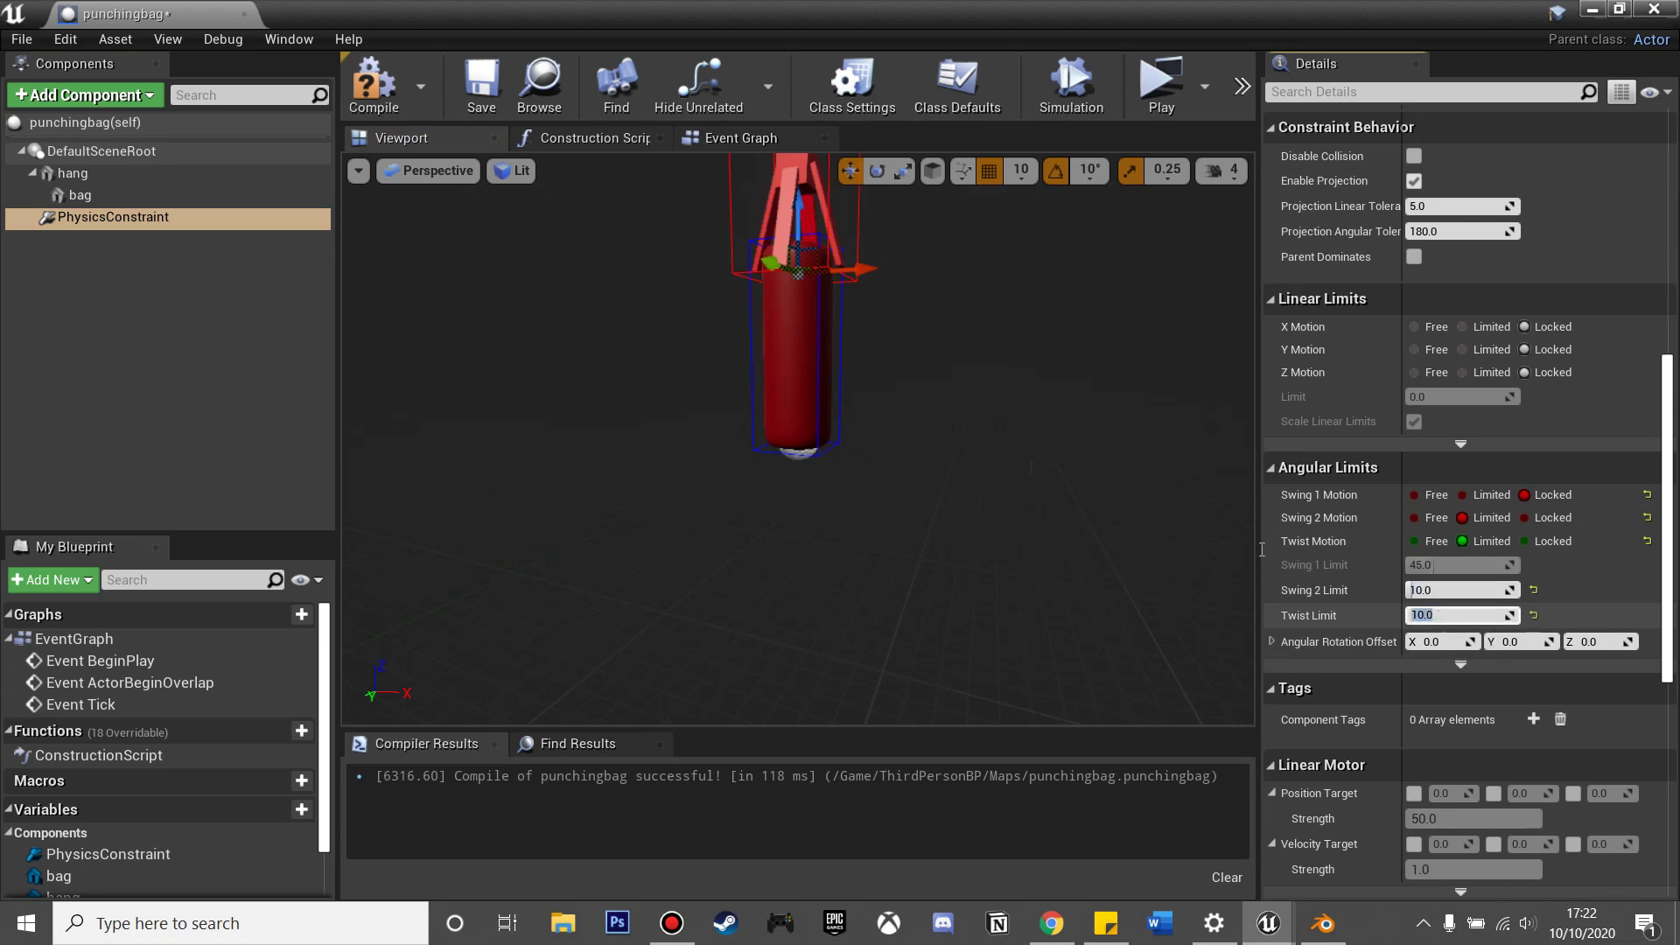
left_click(374, 83)
- Return to the level and play it, testing the punching bag's swing and the npc with the character
double_click(1449, 14)
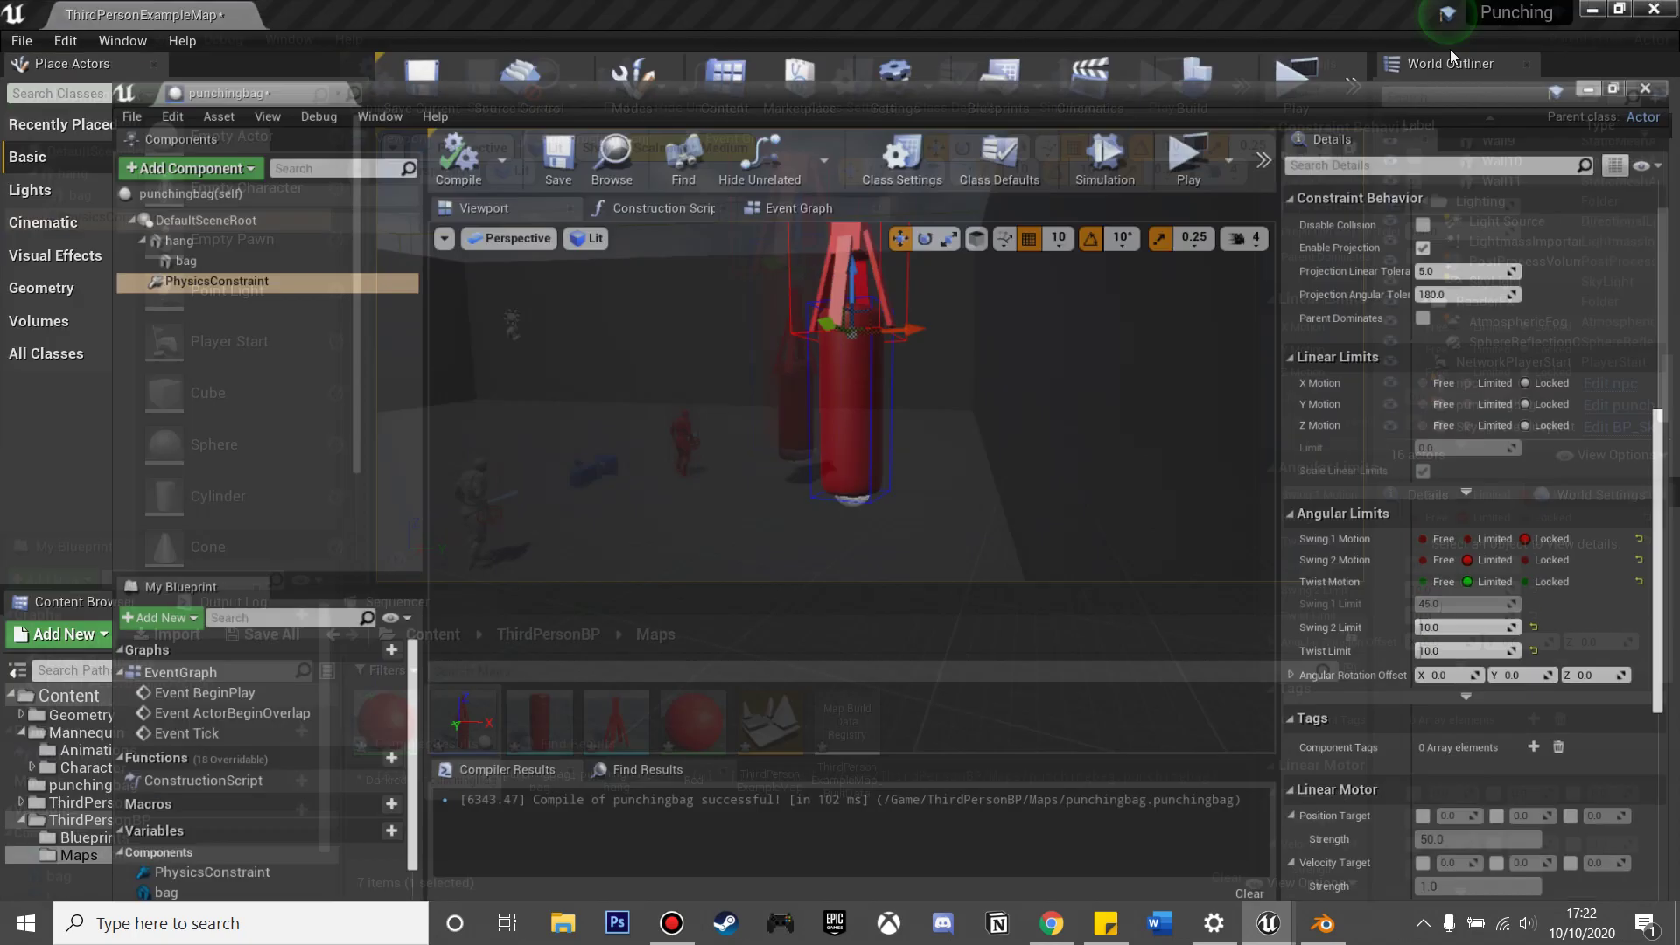
left_click(1296, 83)
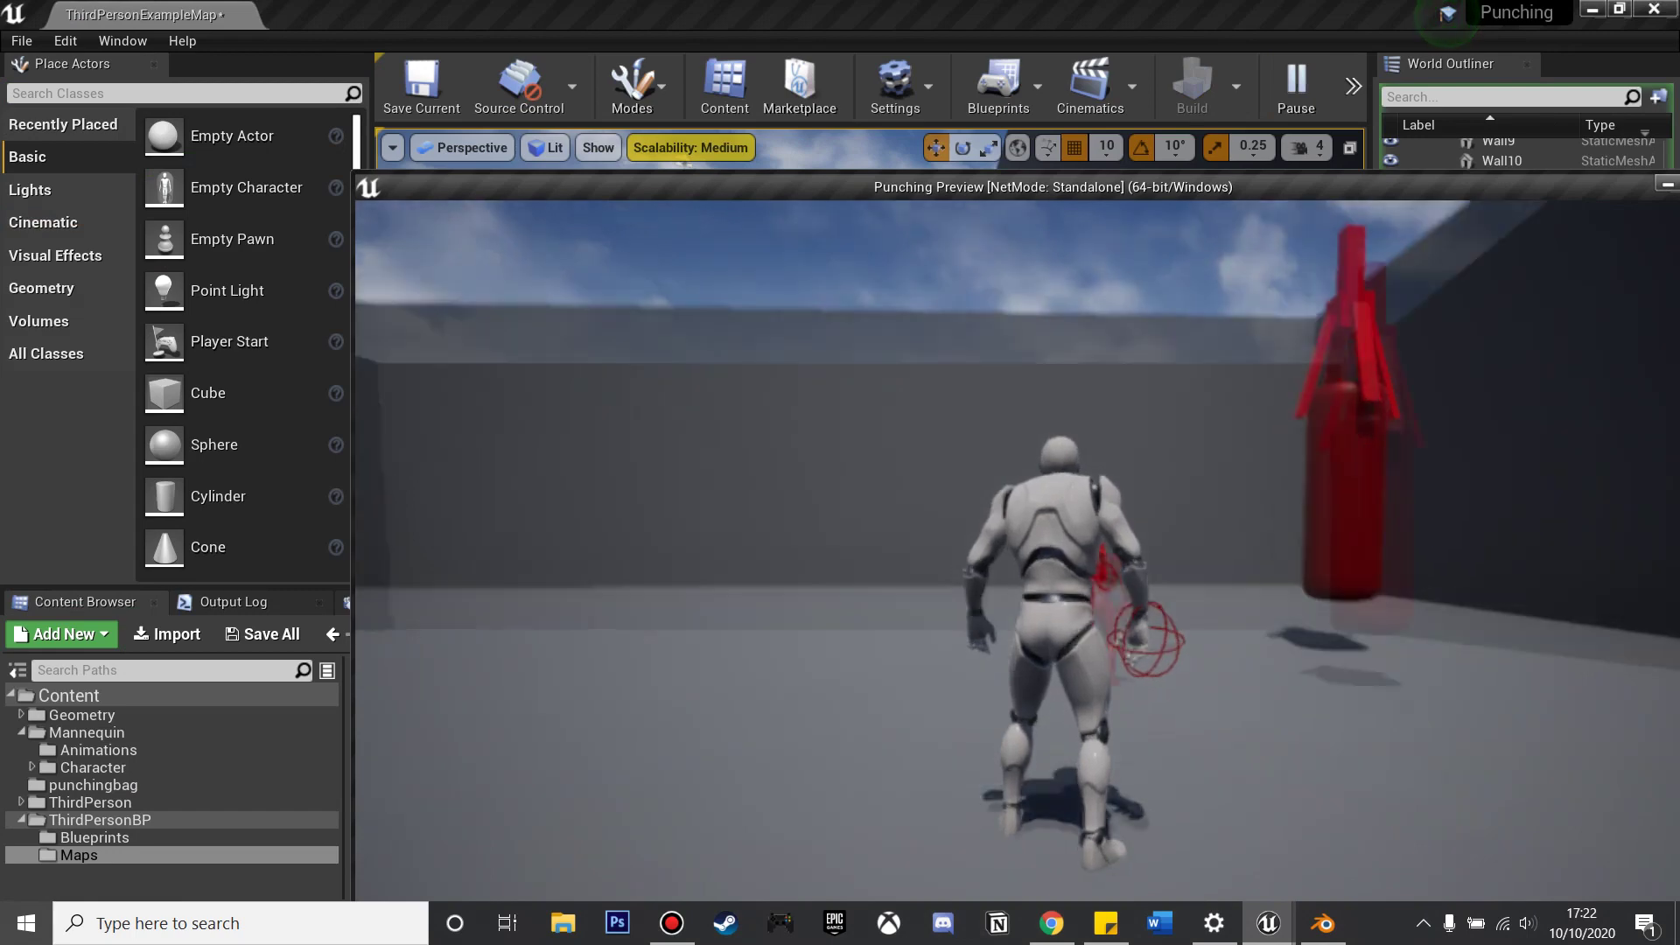
key("w")
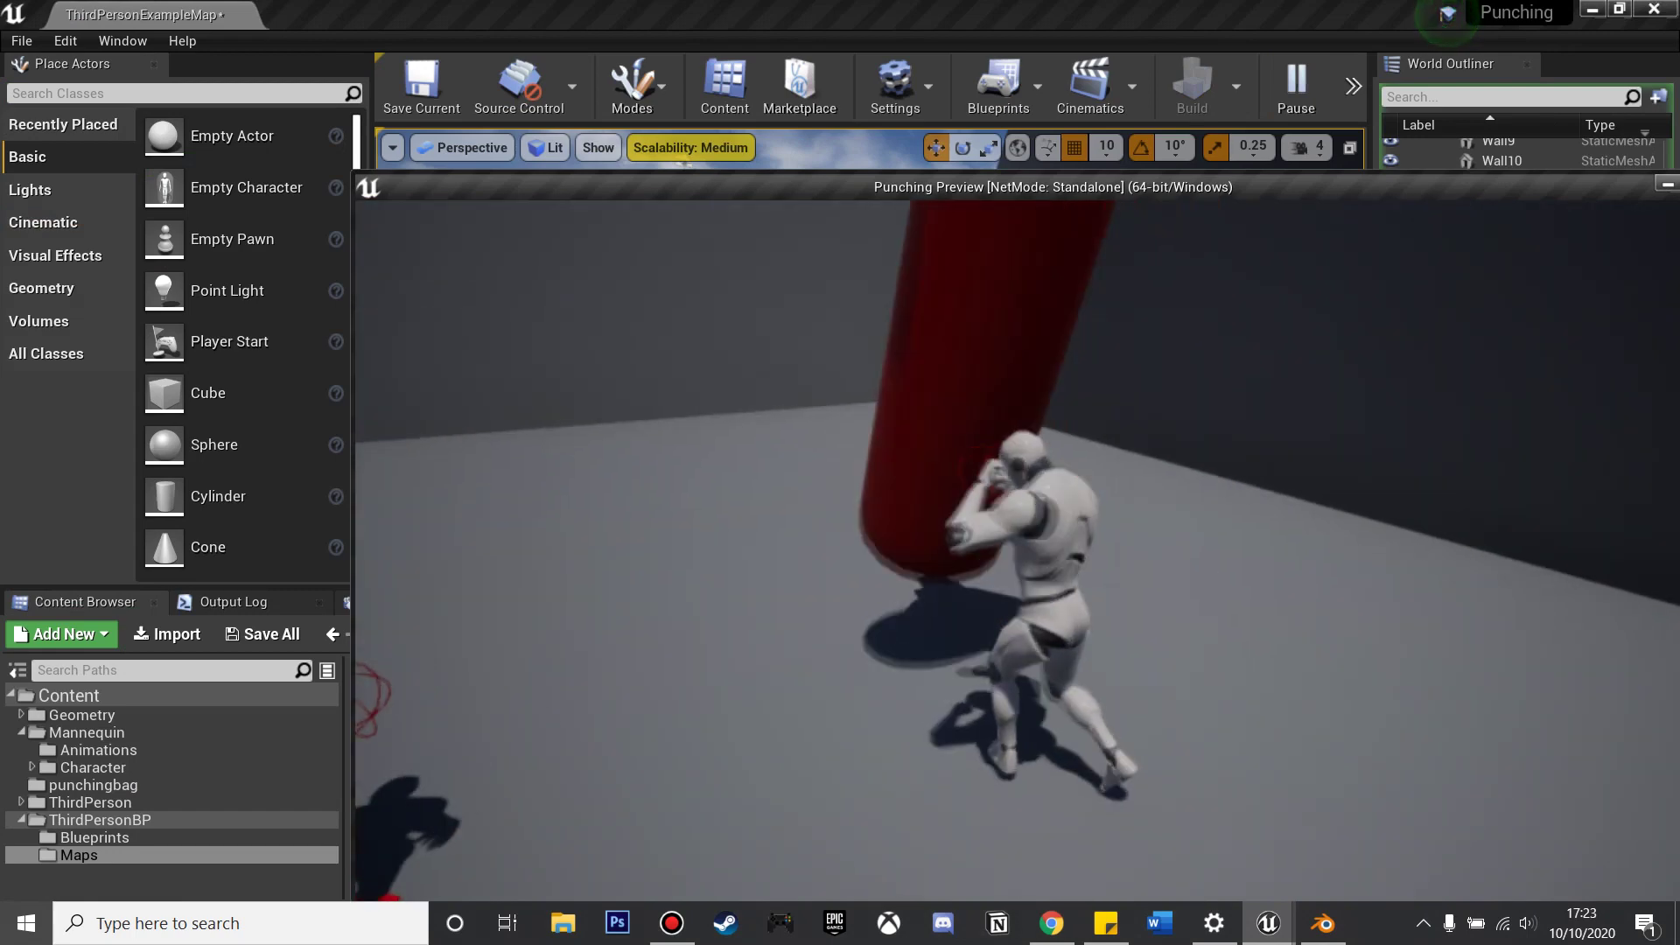
key("s")
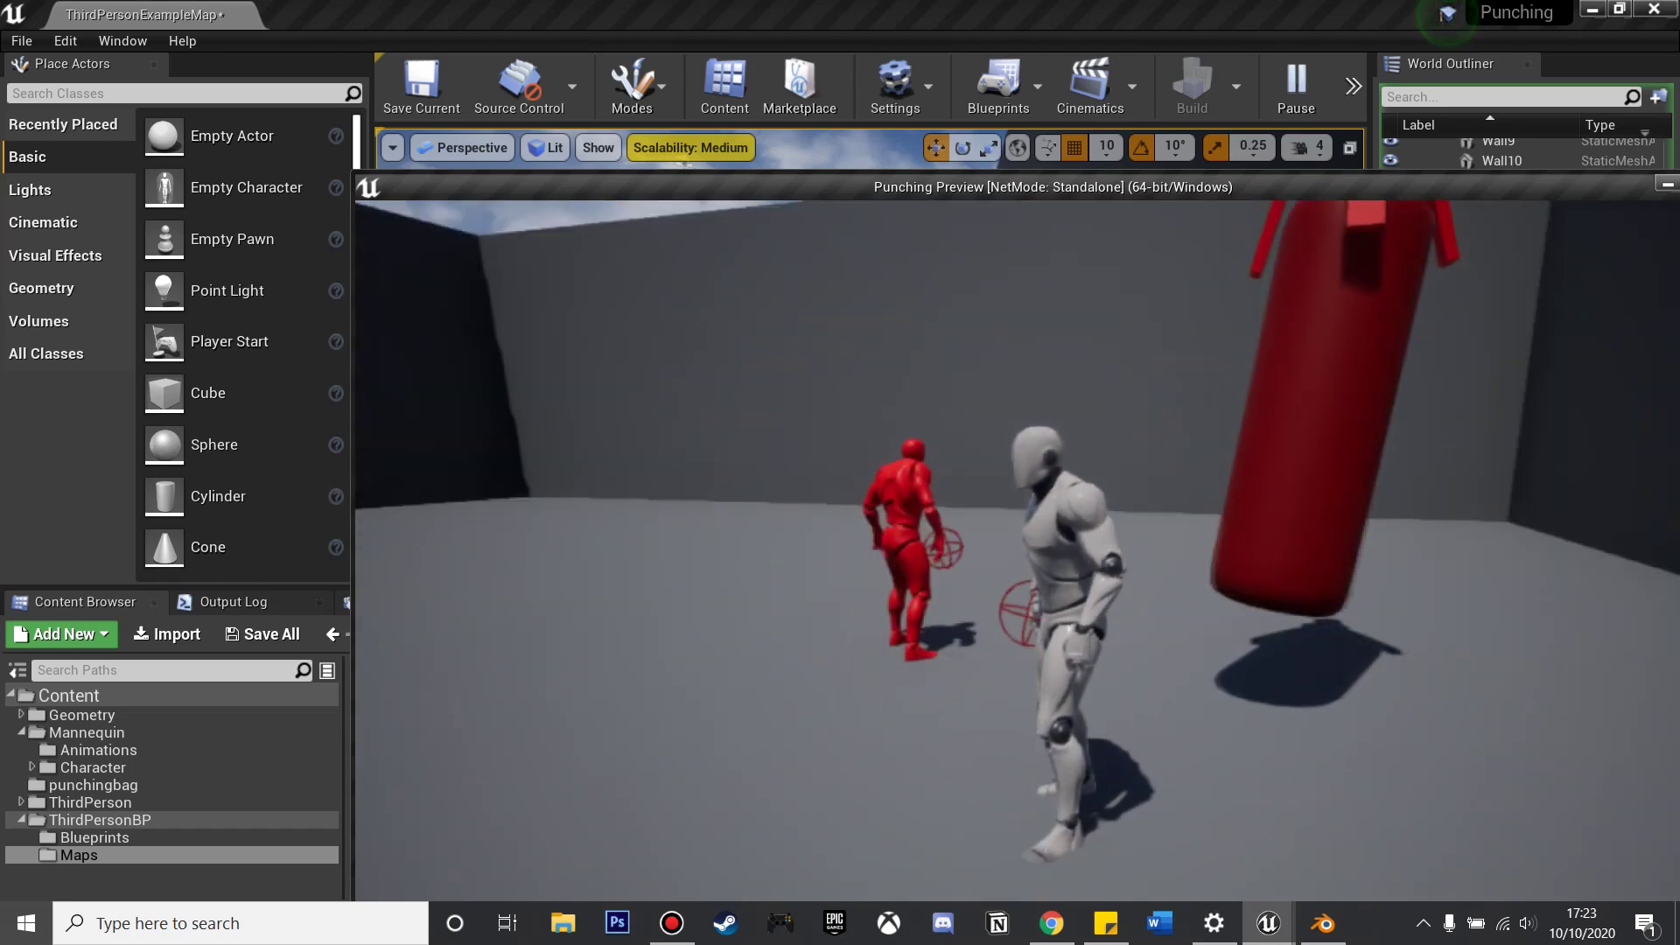
key("w")
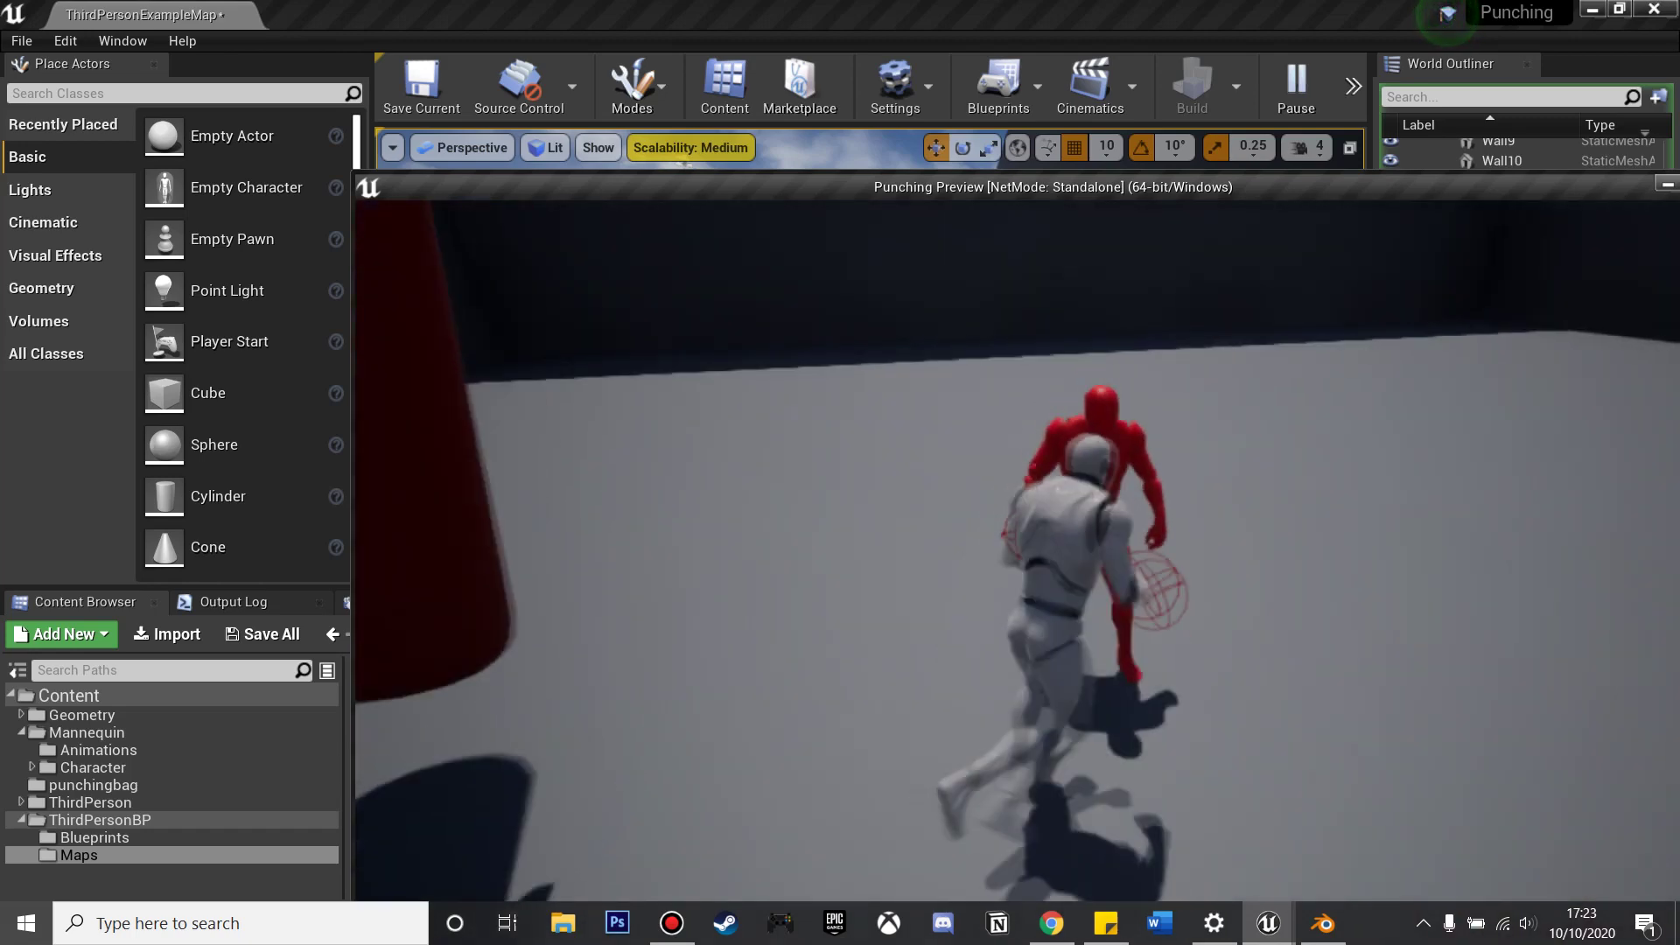
key("w")
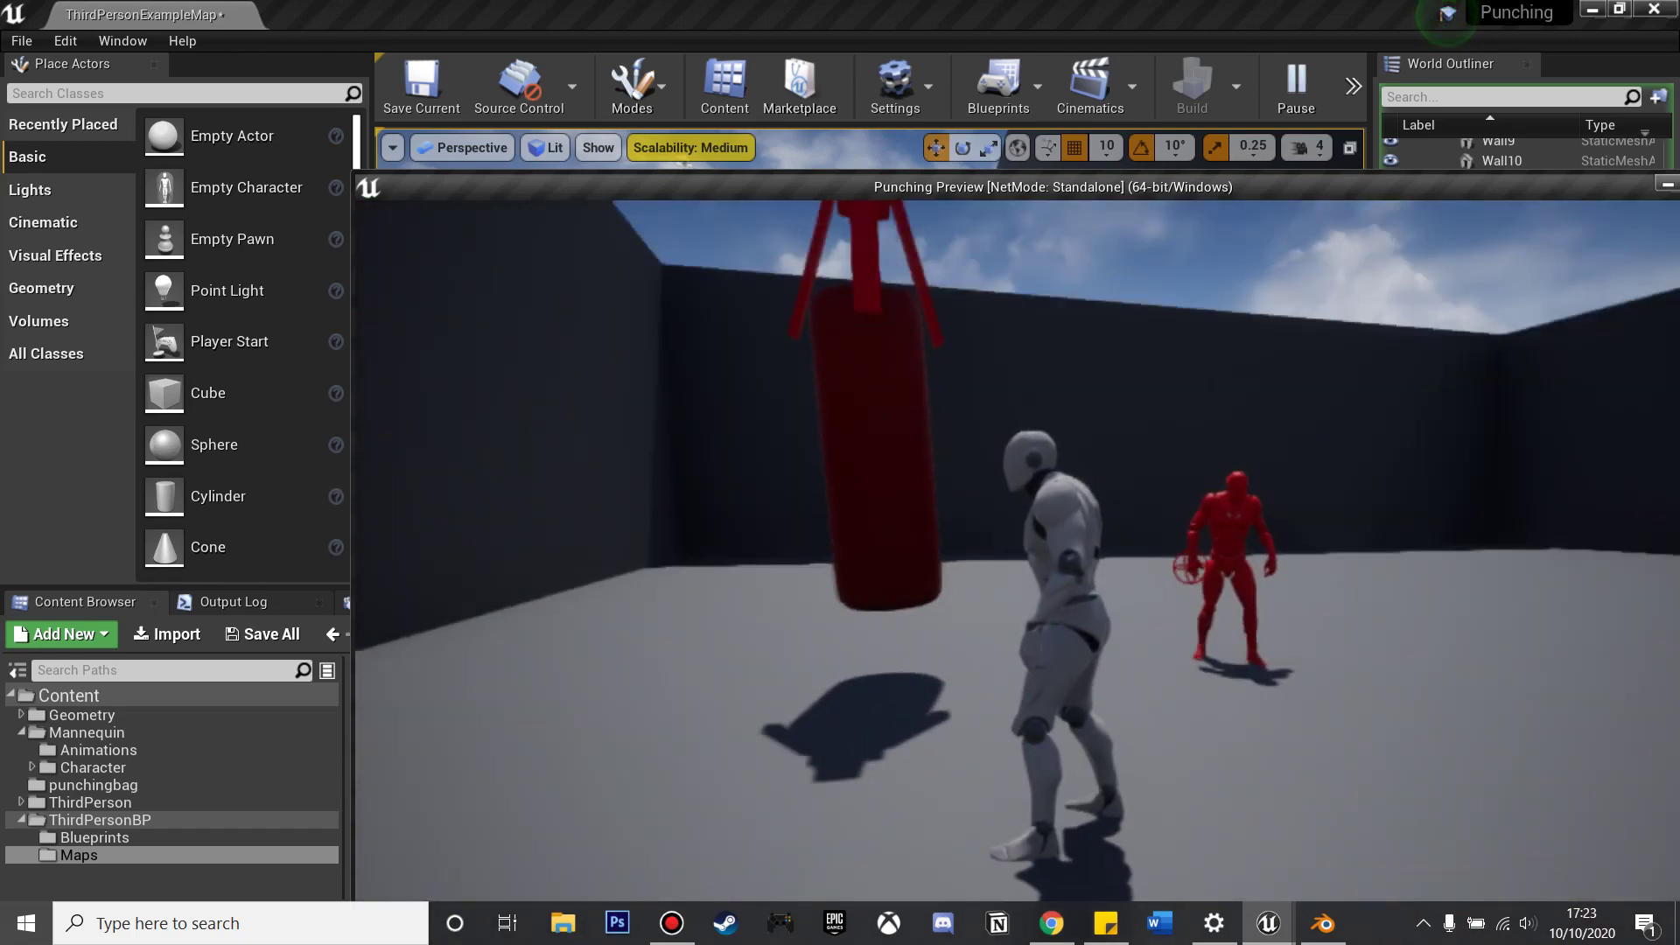